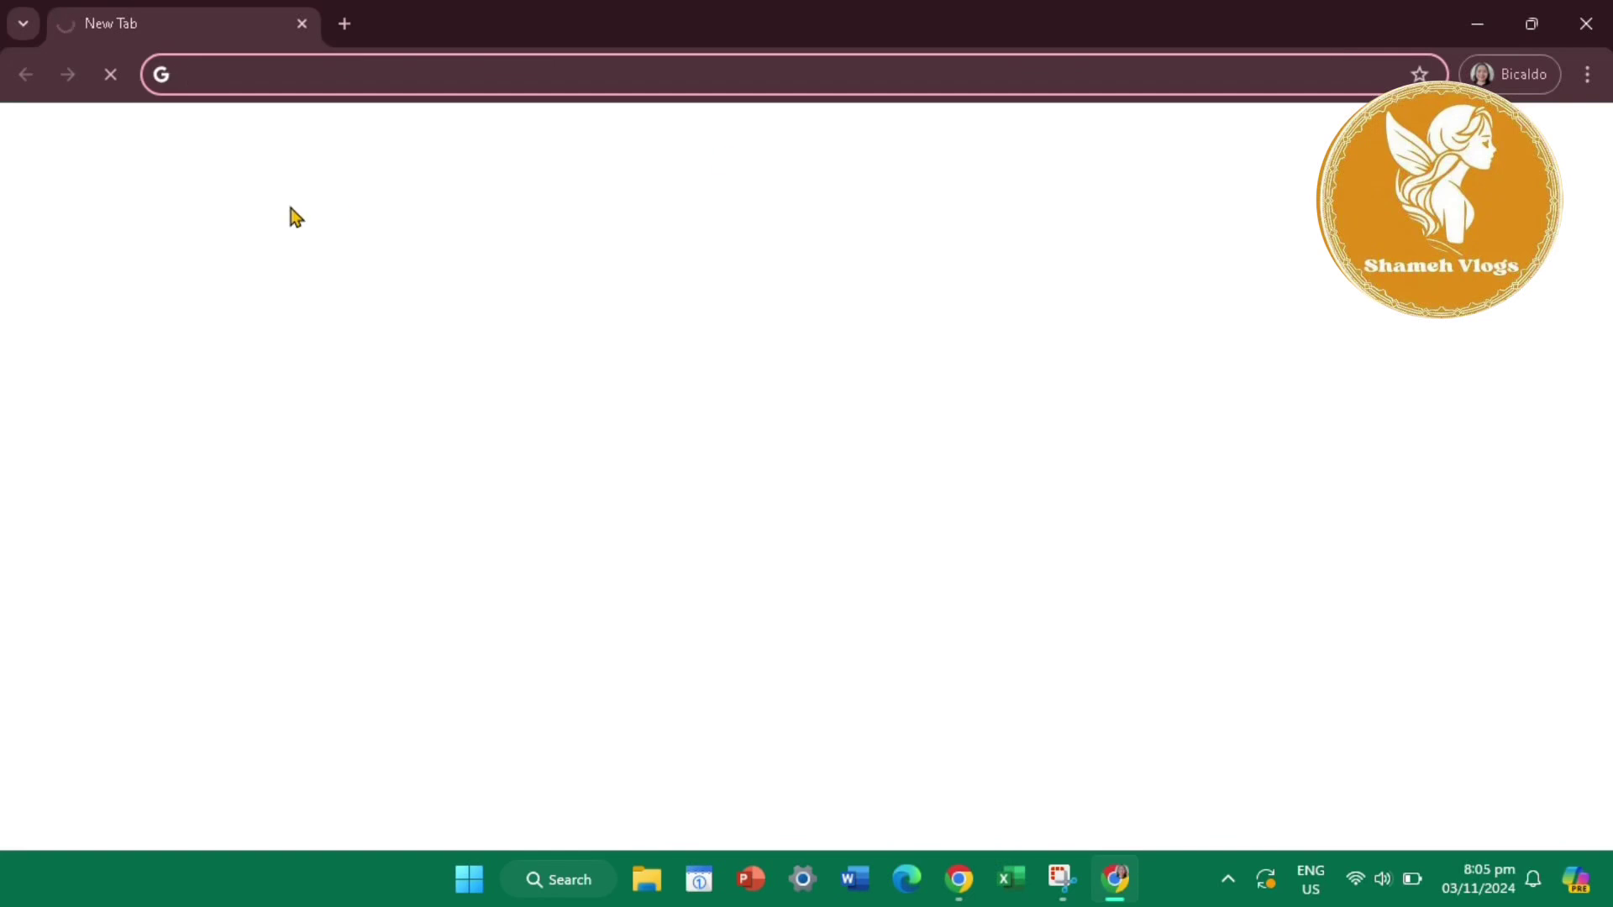
Search 'ebirforms', download the Offline eBIRForms Package v7.9.4.2 zip from bir.gov.ph, and close Chrome.
click(206, 71)
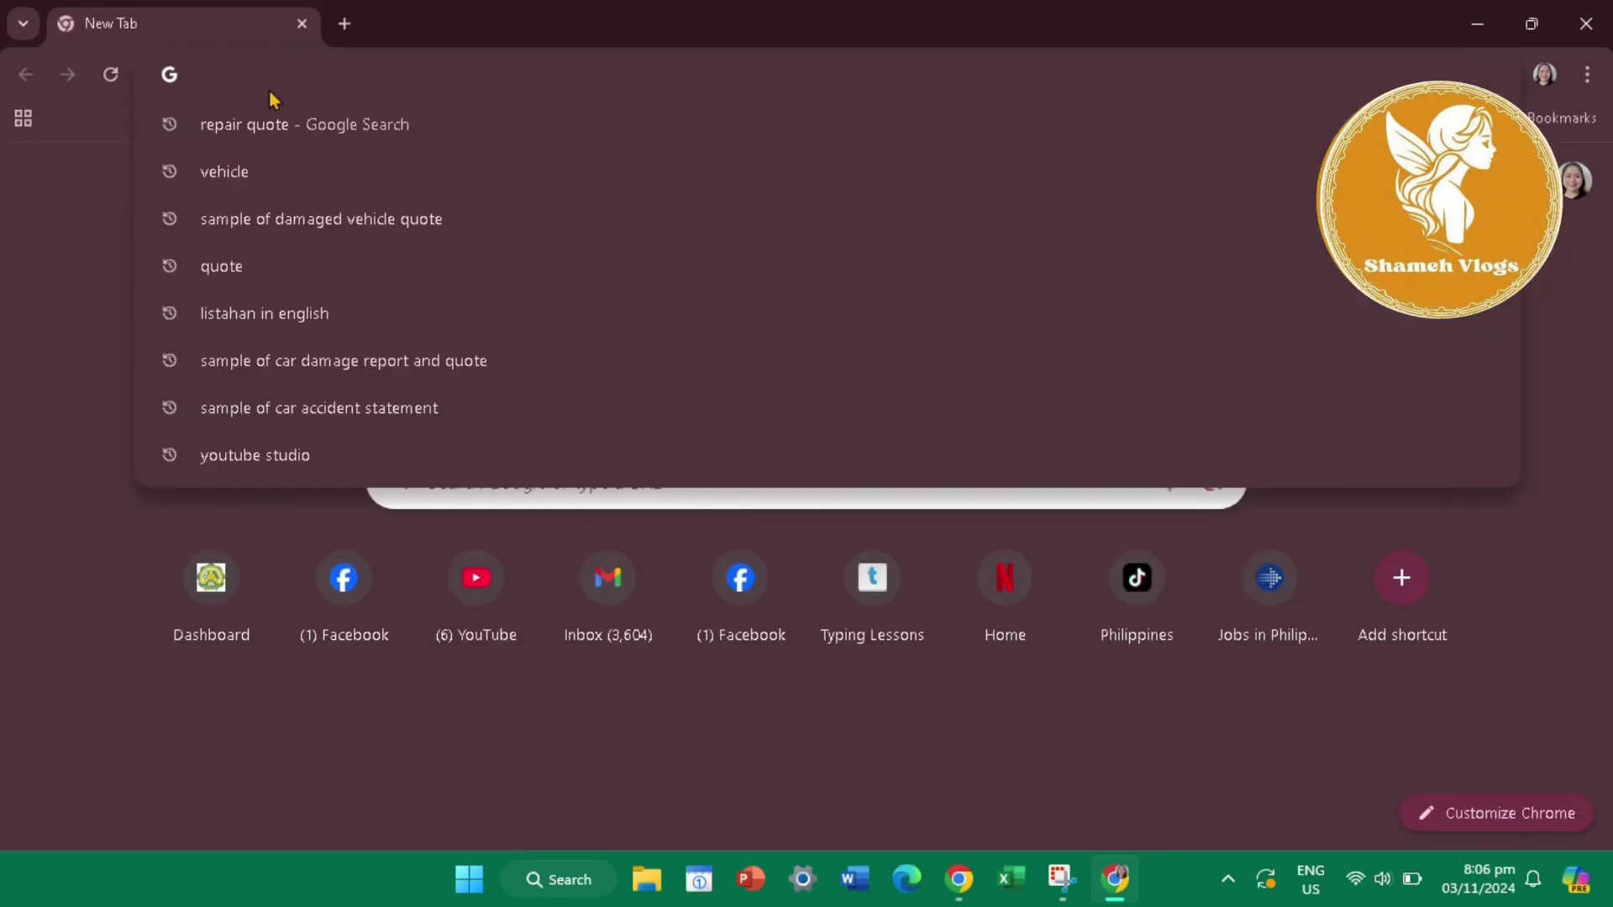
text(ebirforms)
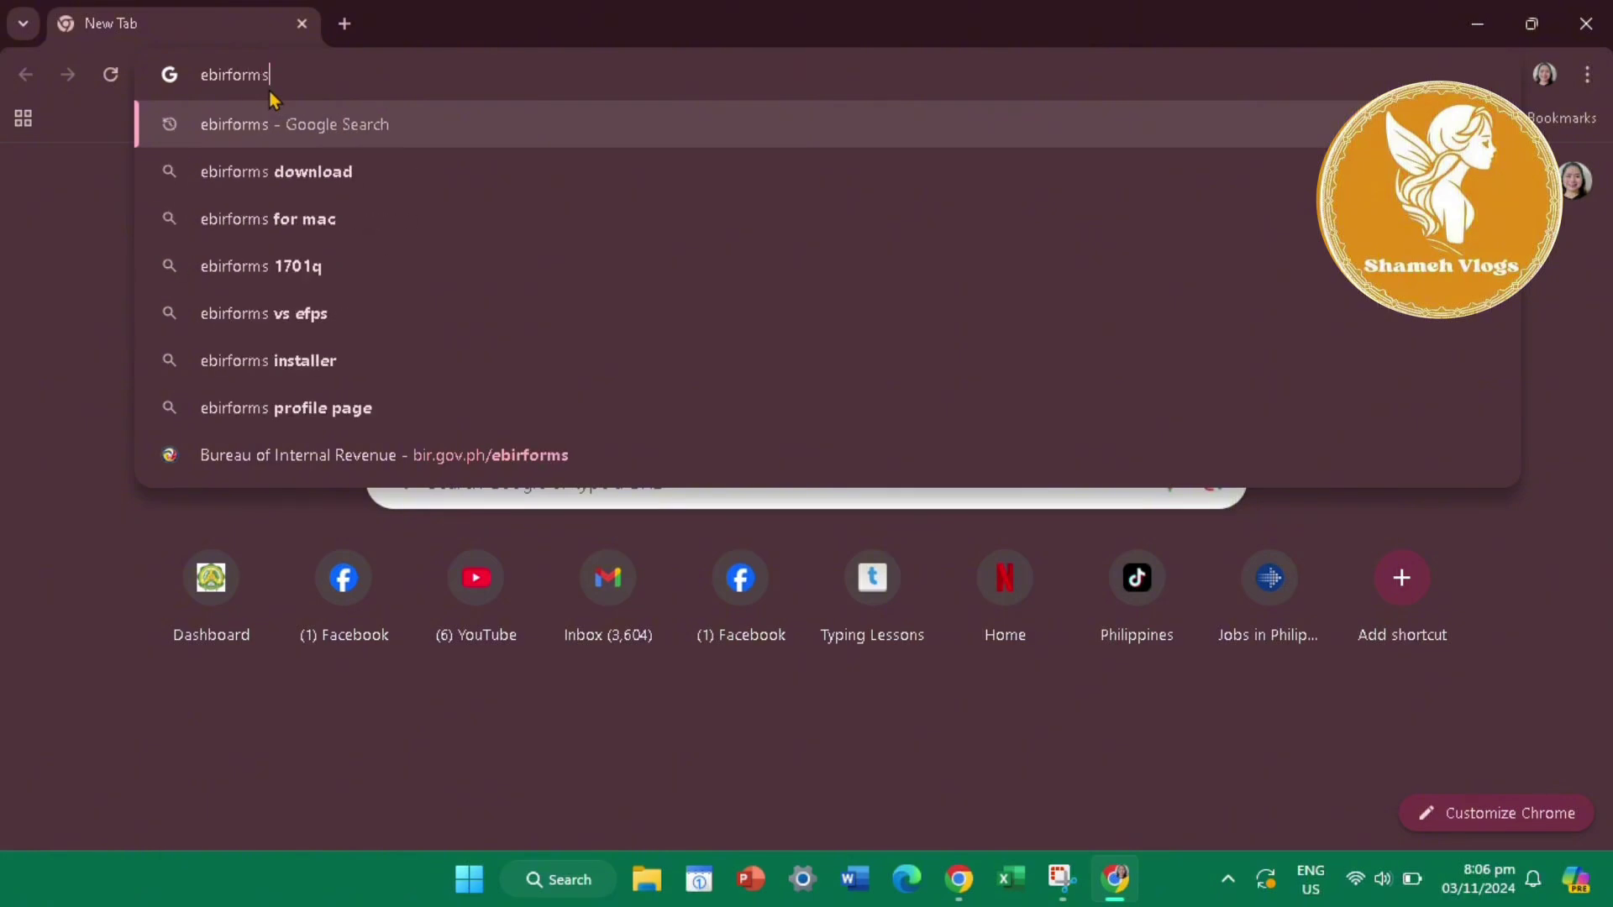
key(Return)
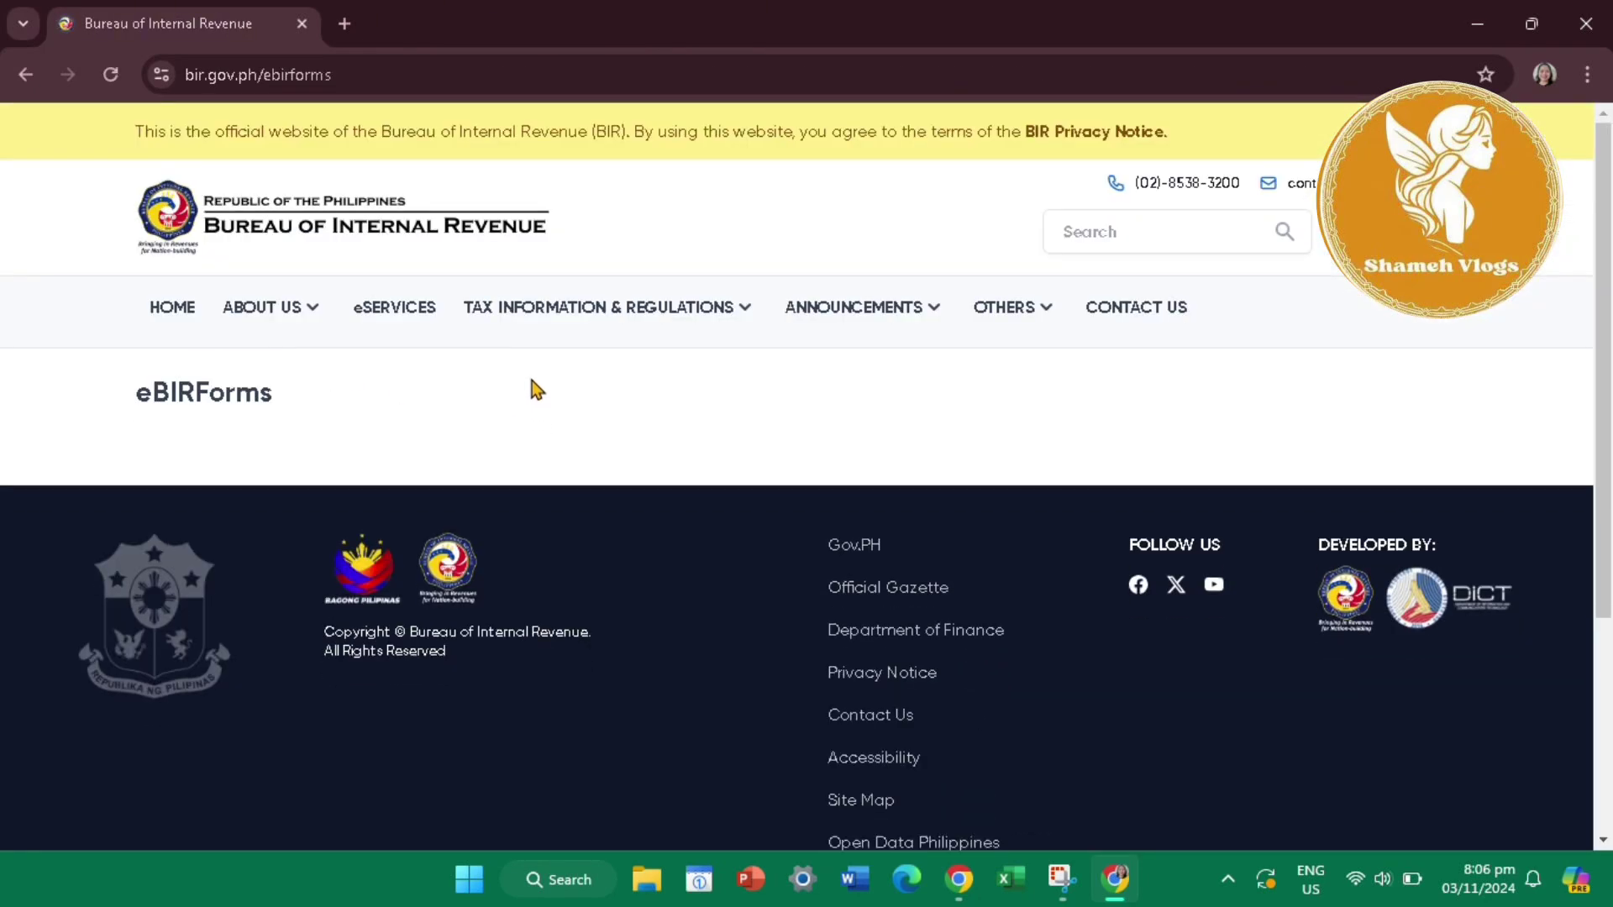
scroll(539, 563, down, 4)
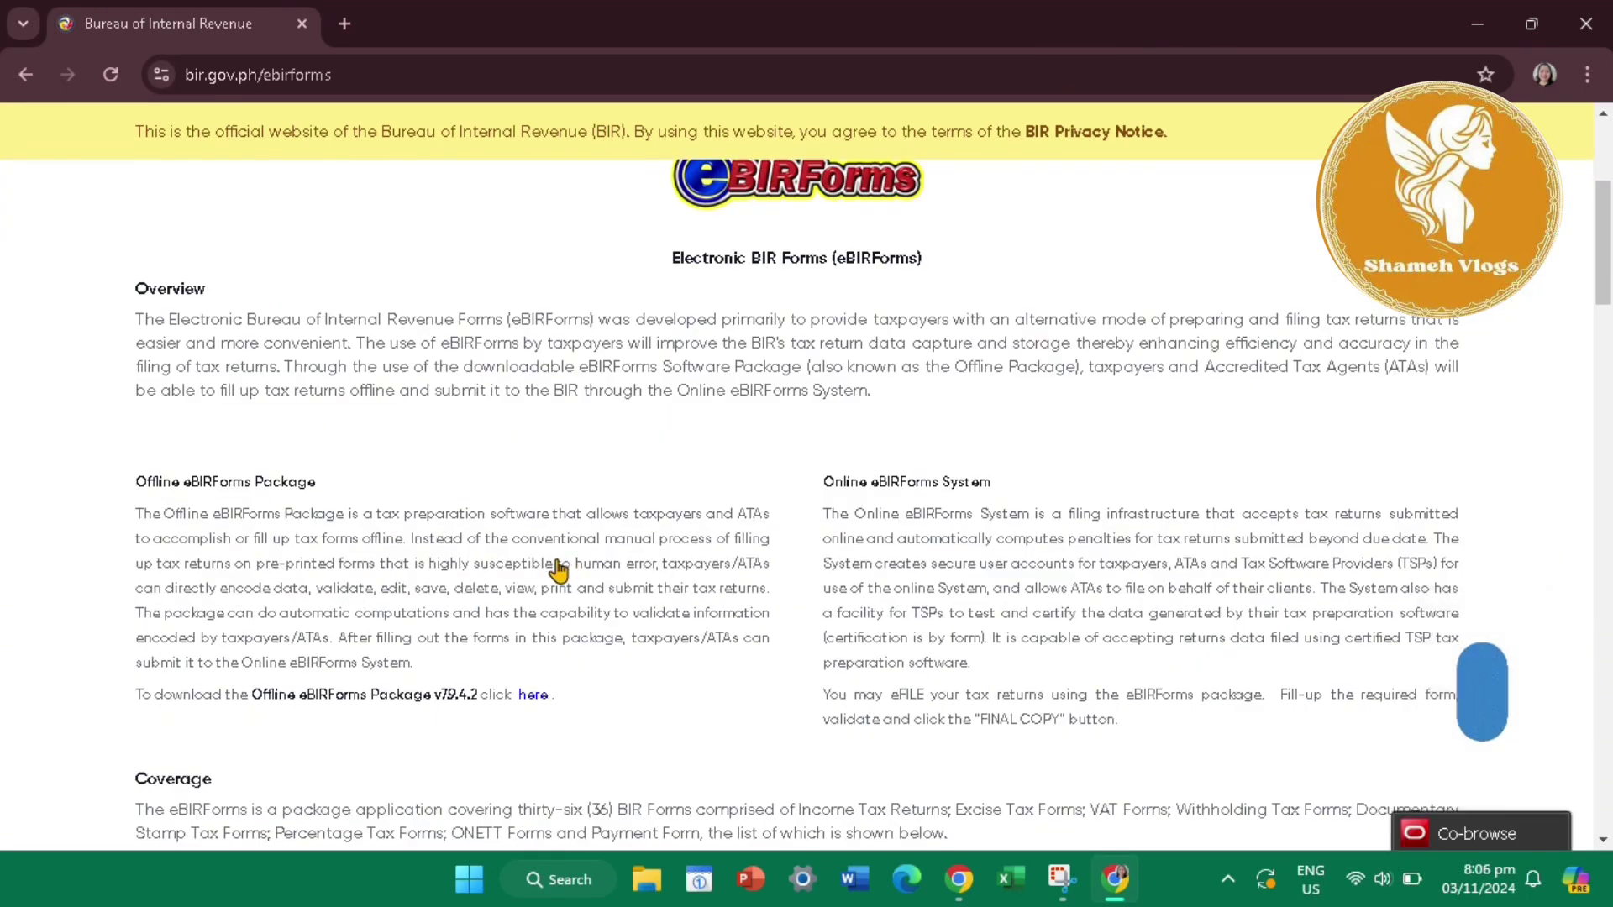
click(533, 697)
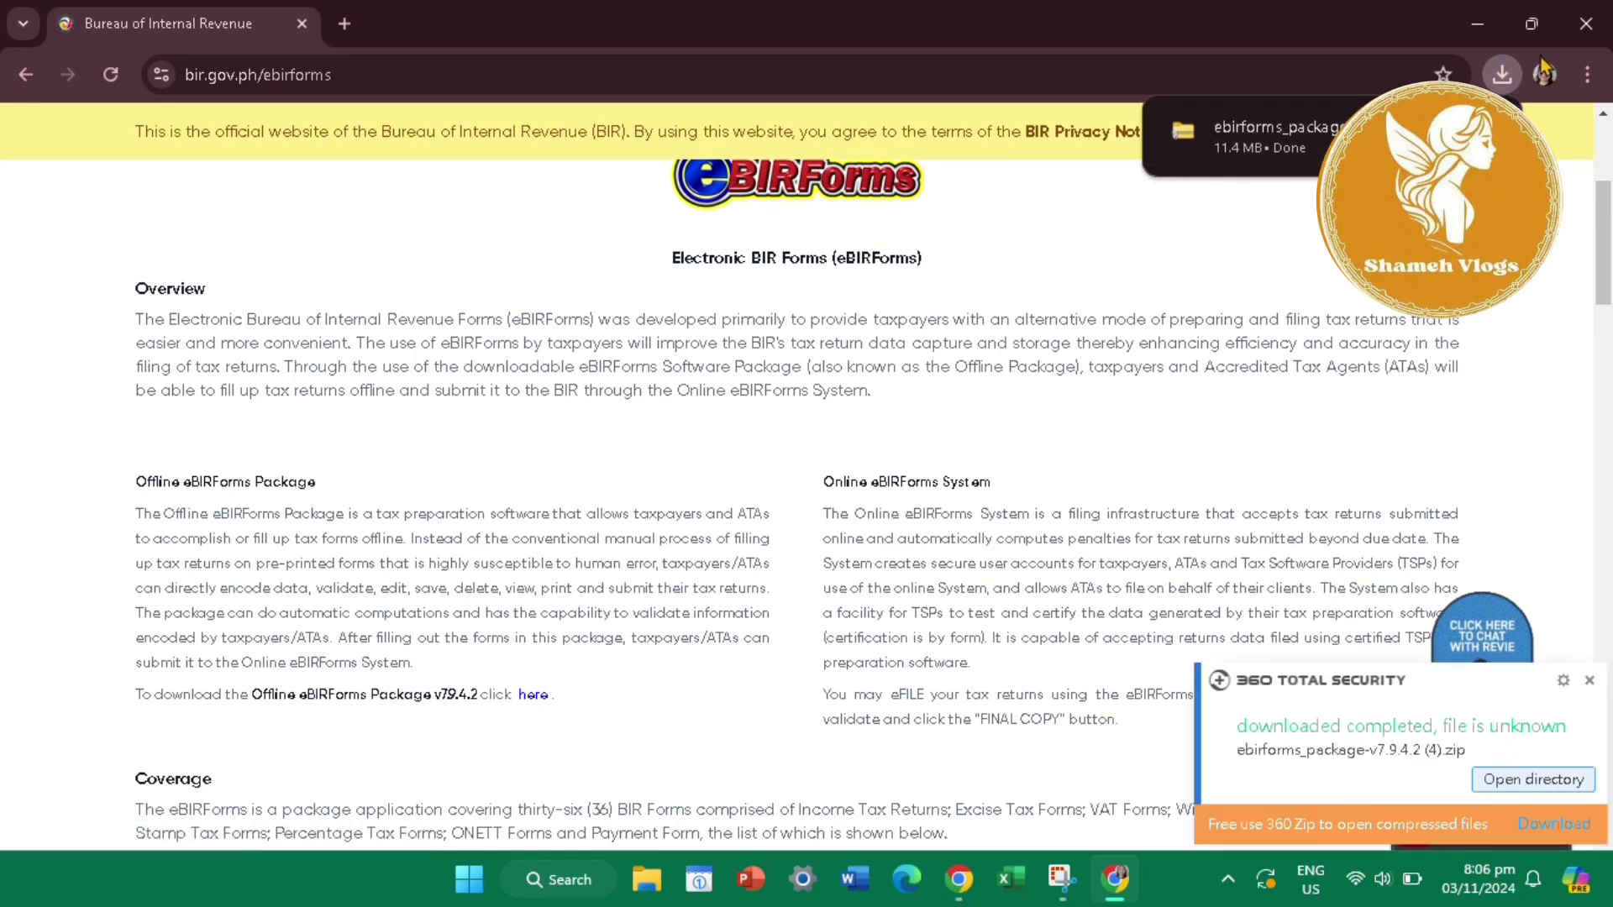
click(1585, 35)
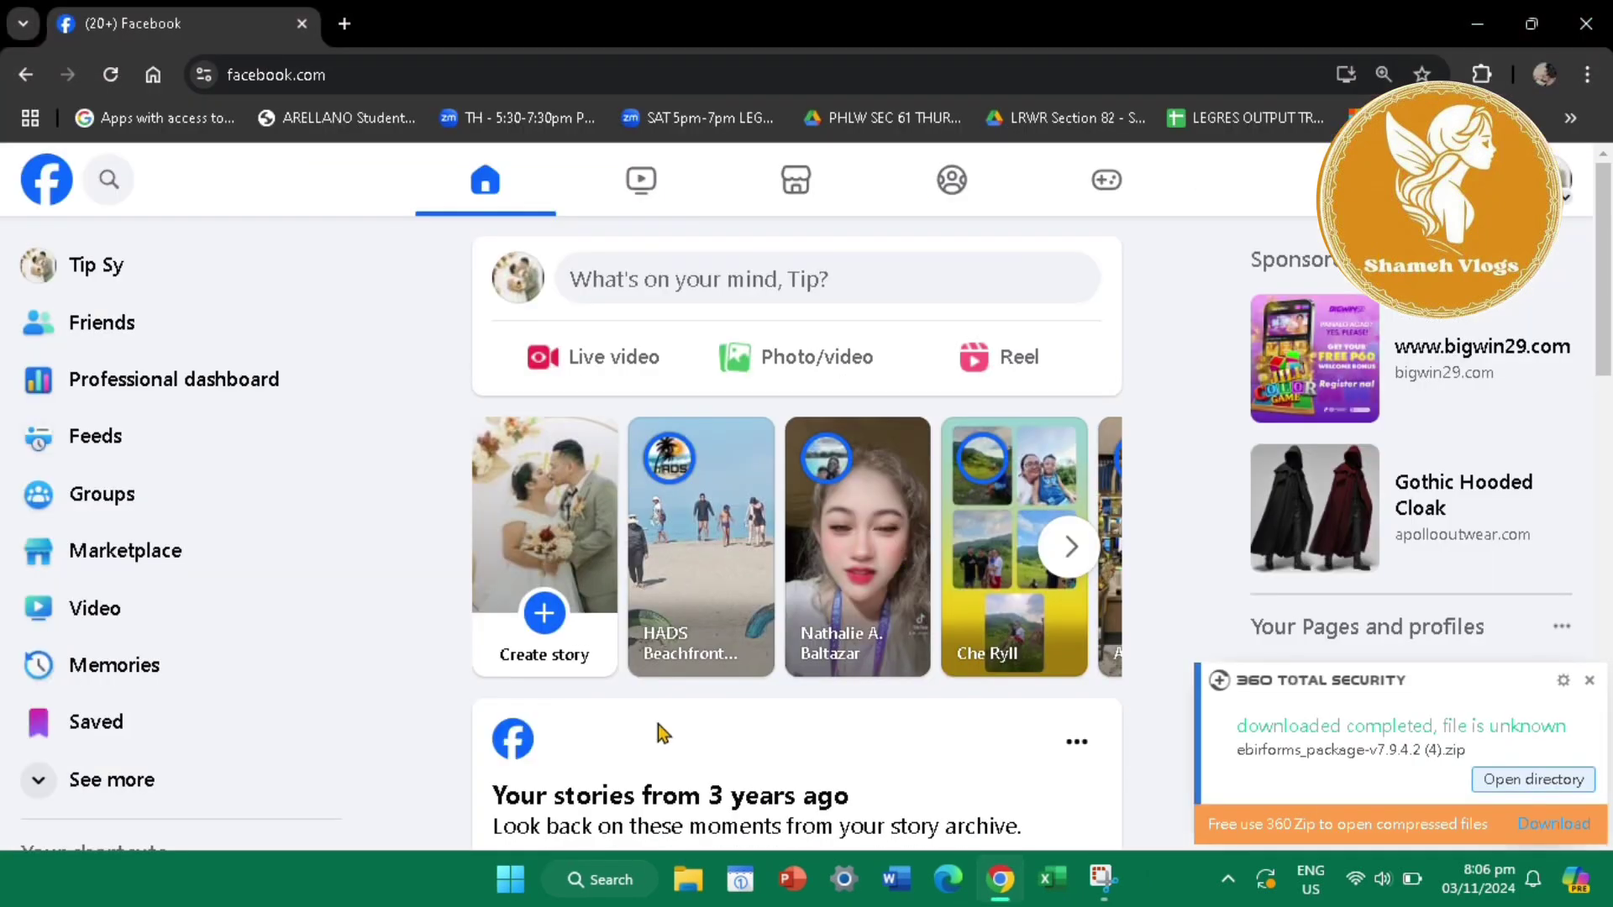
Launch the eBIRForms app from Windows Search using 'ebir'.
click(592, 883)
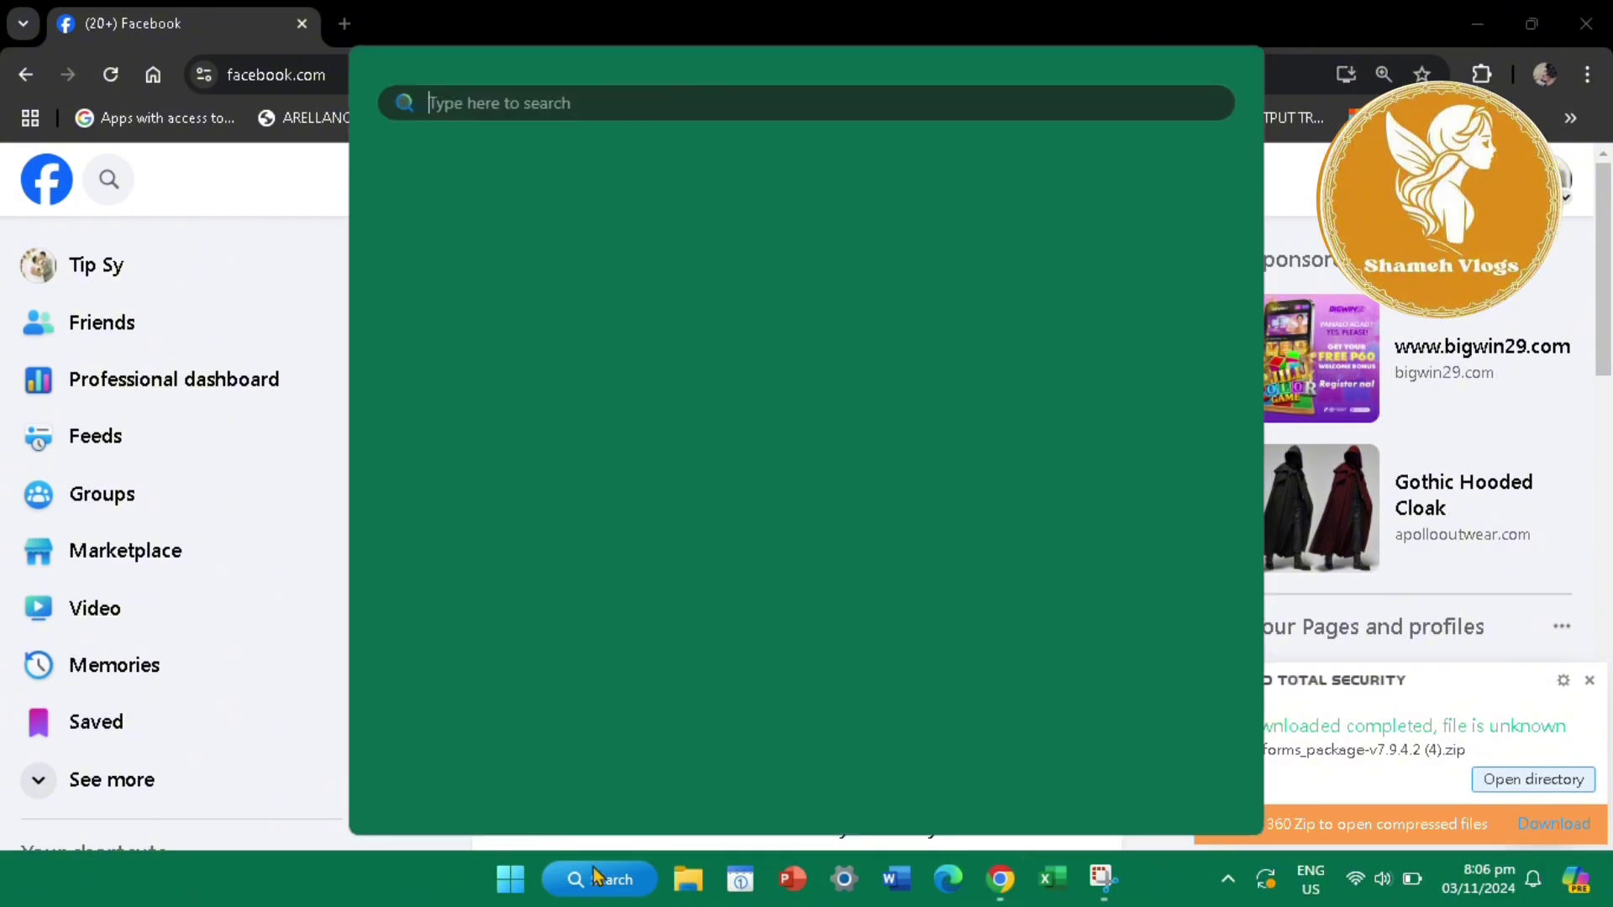
text(ebir)
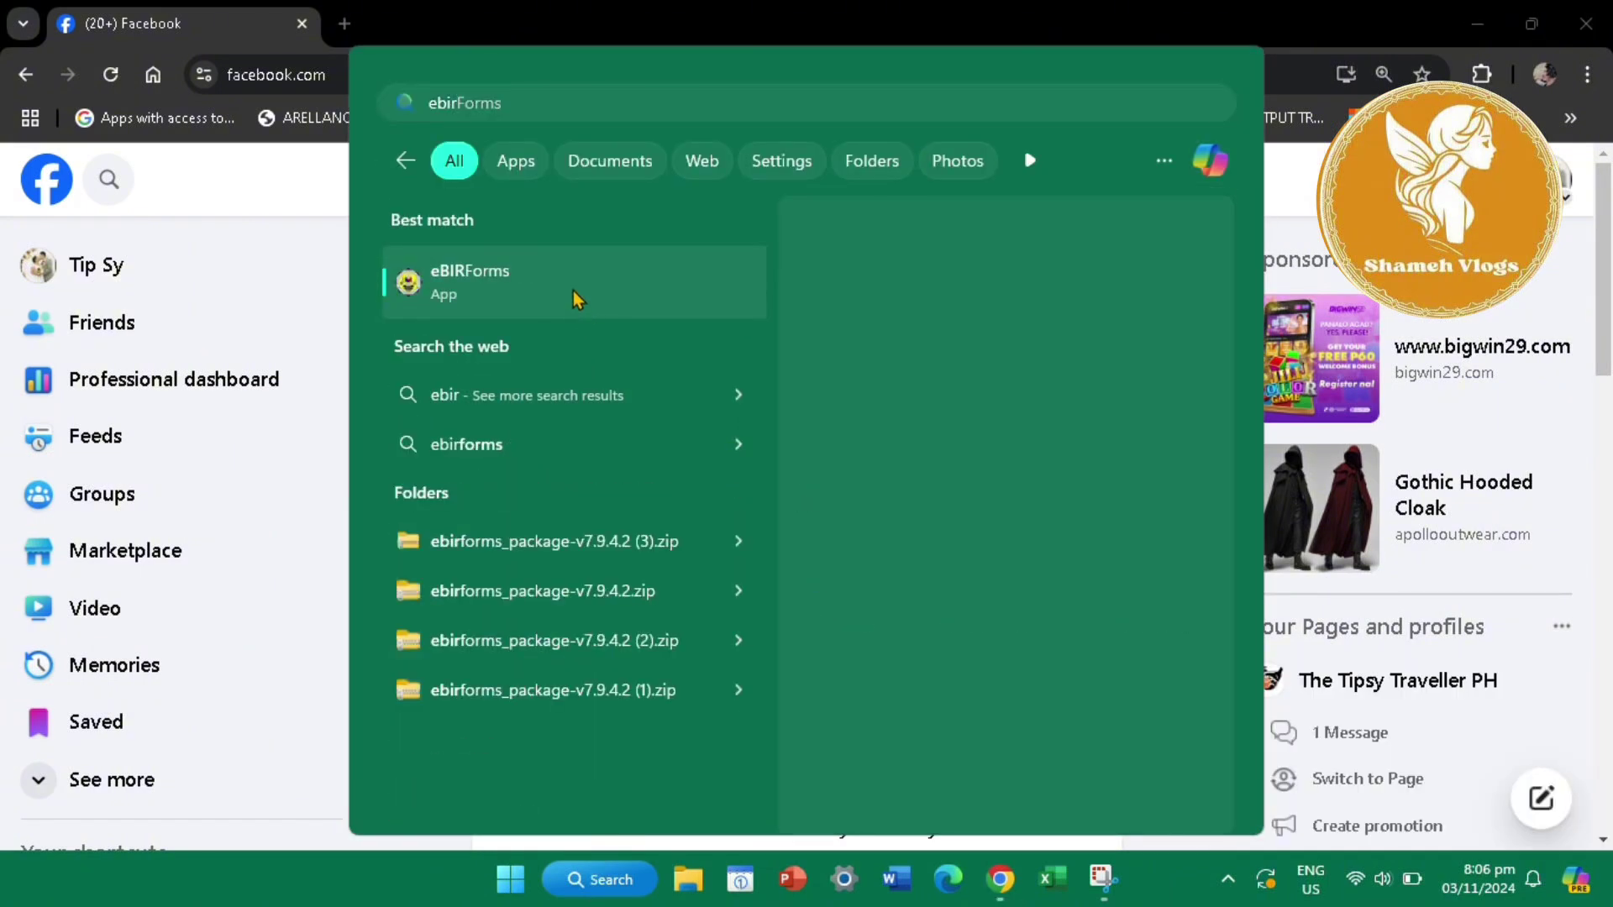
click(573, 291)
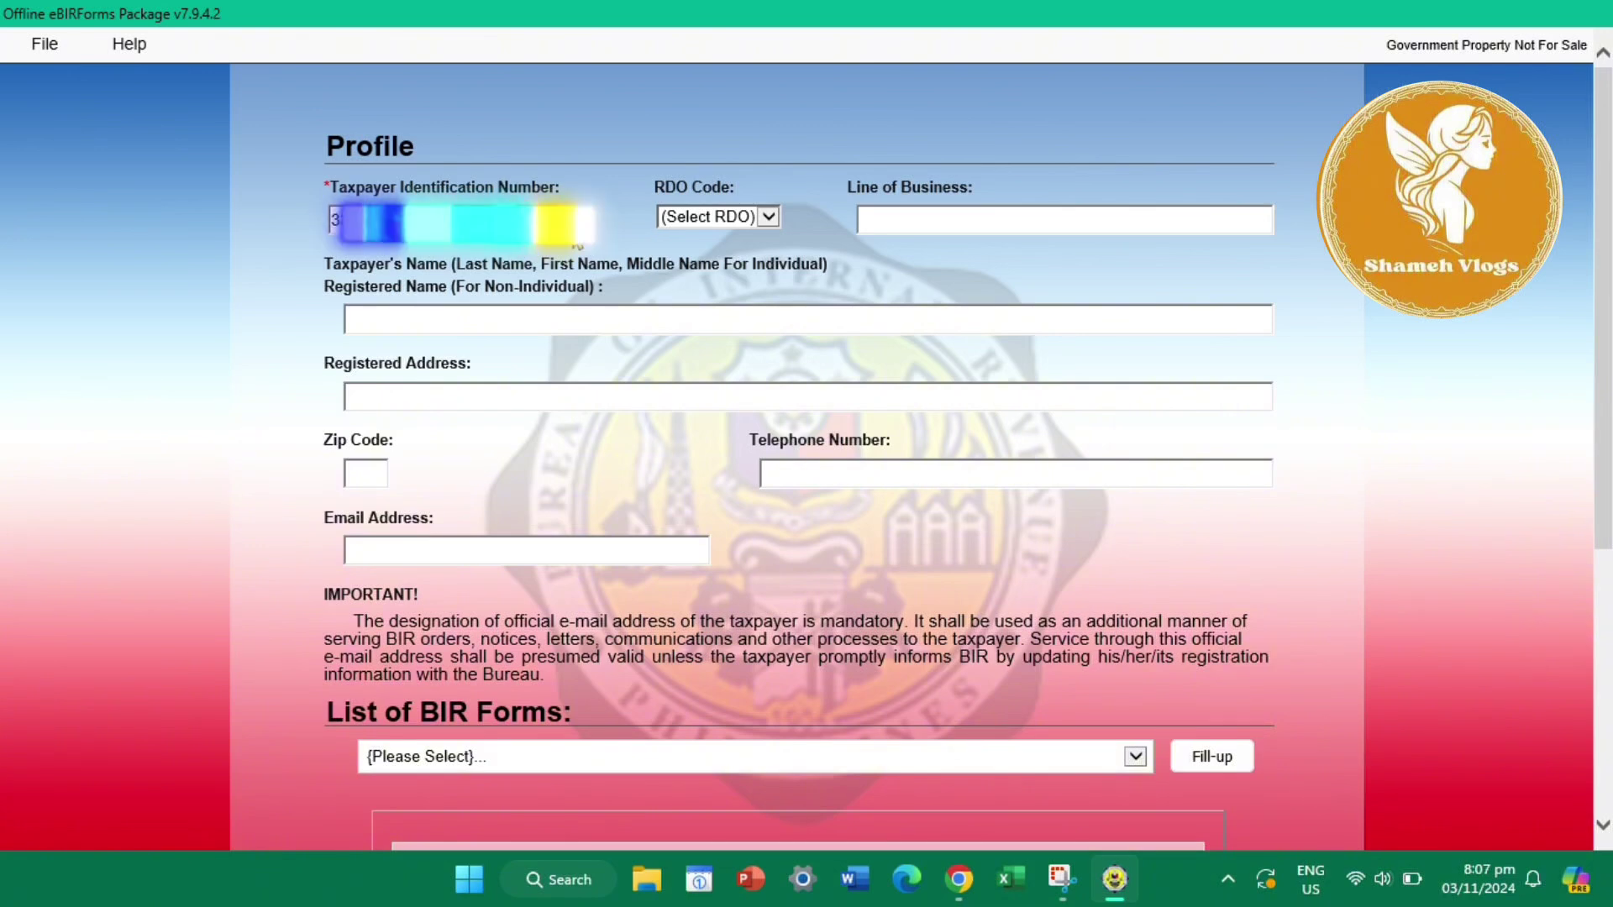
Set the taxpayer profile's RDO Code to 051.
click(767, 217)
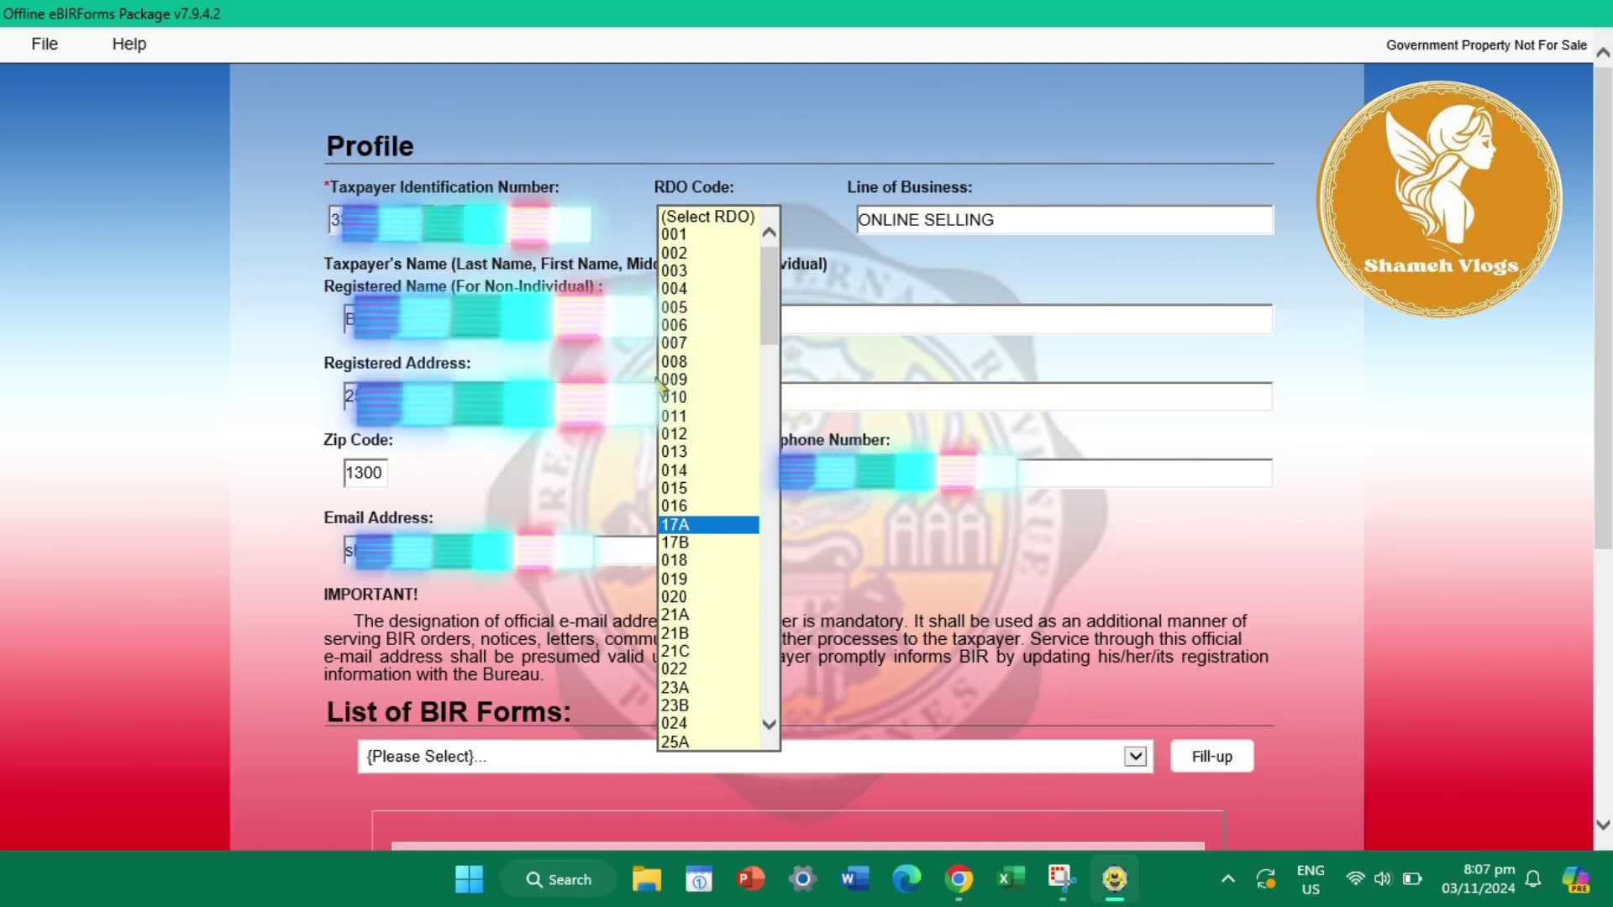
scroll(666, 319, down, 7)
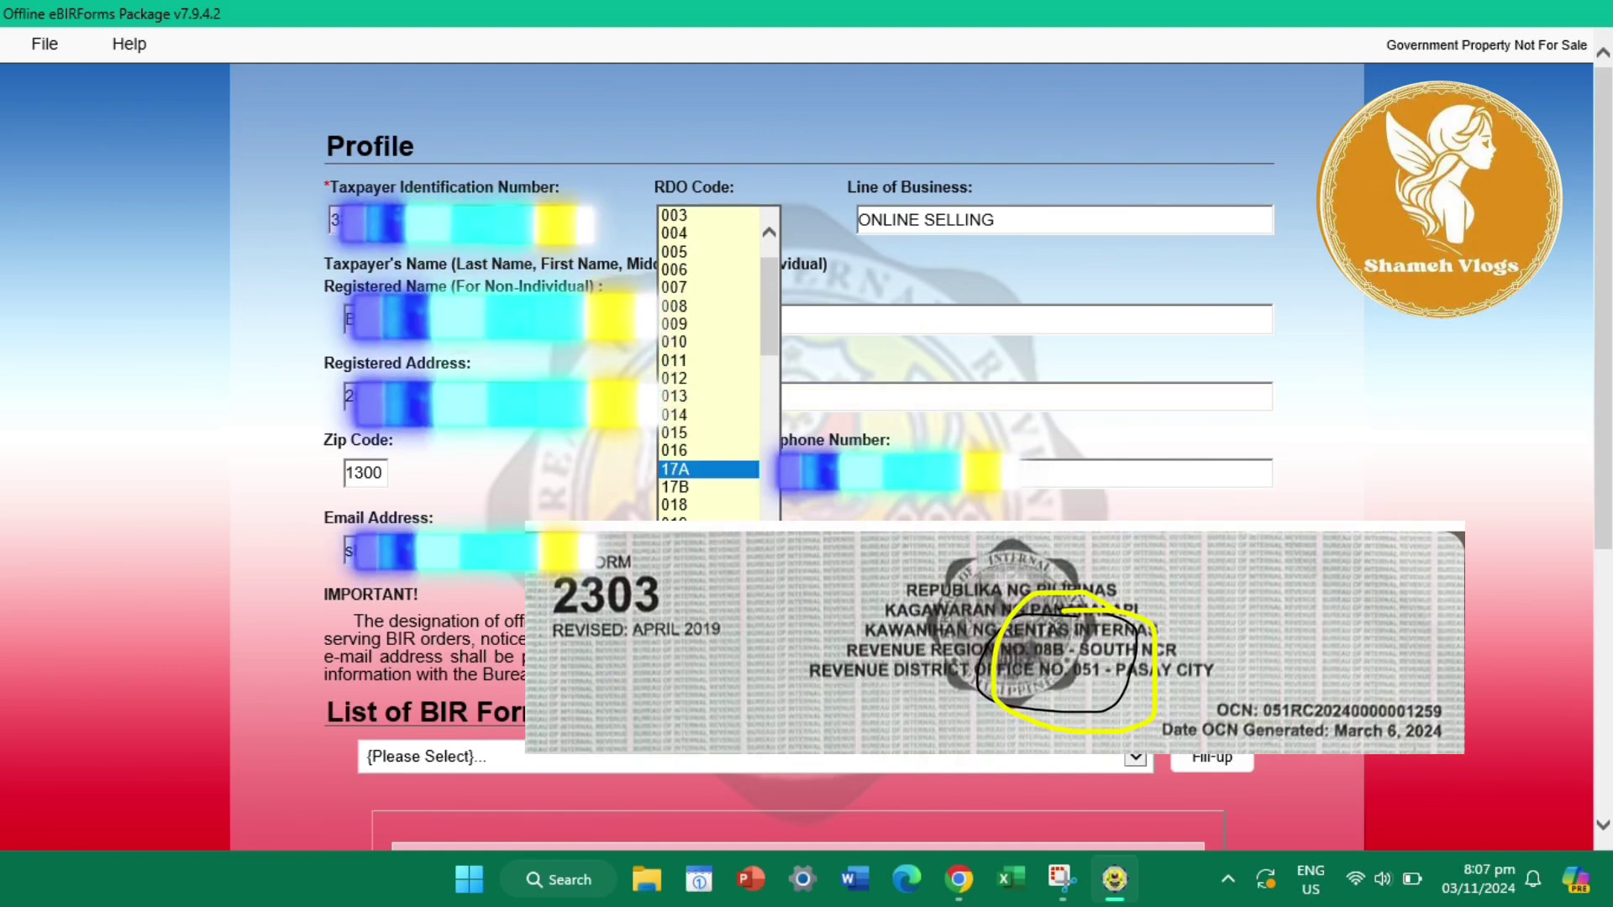
scroll(730, 594, down, 3)
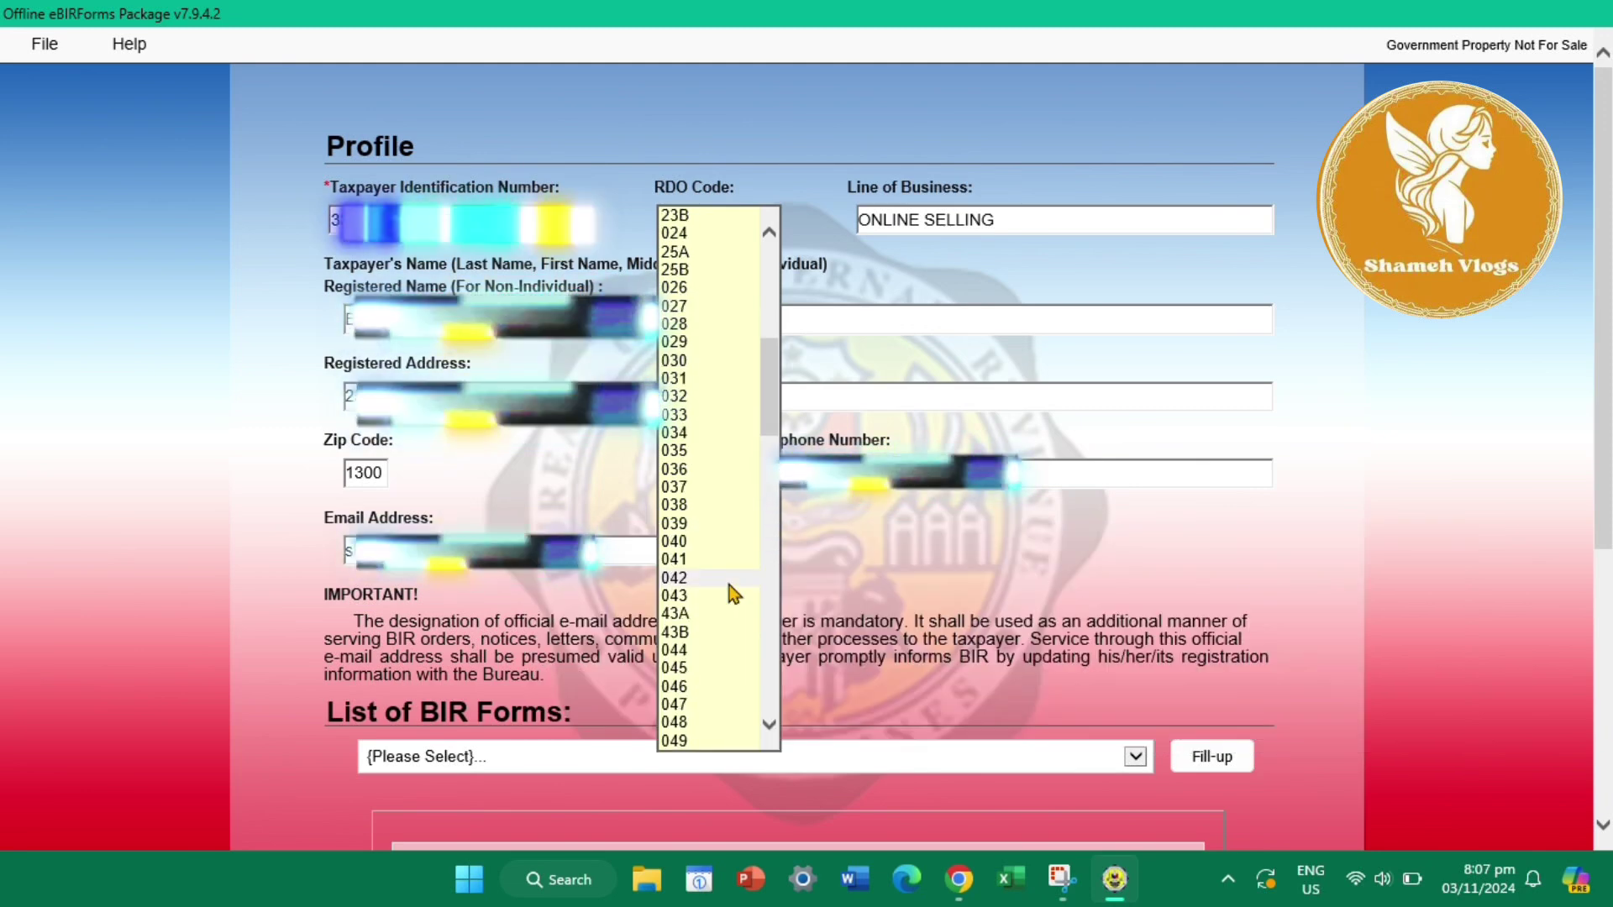
scroll(707, 521, down, 2)
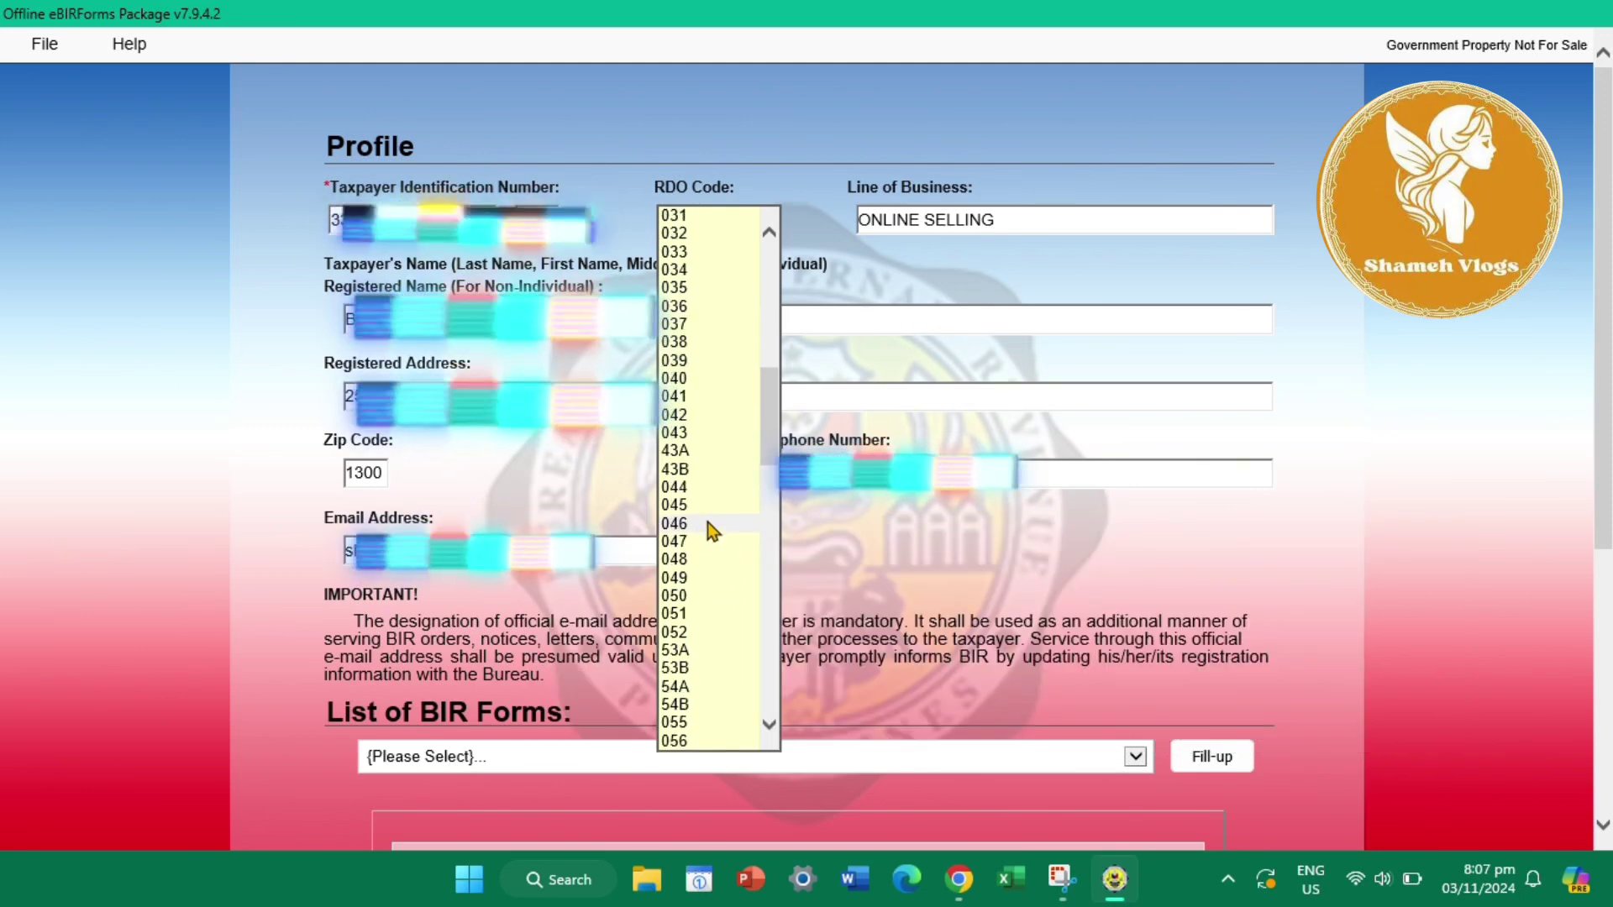
click(678, 612)
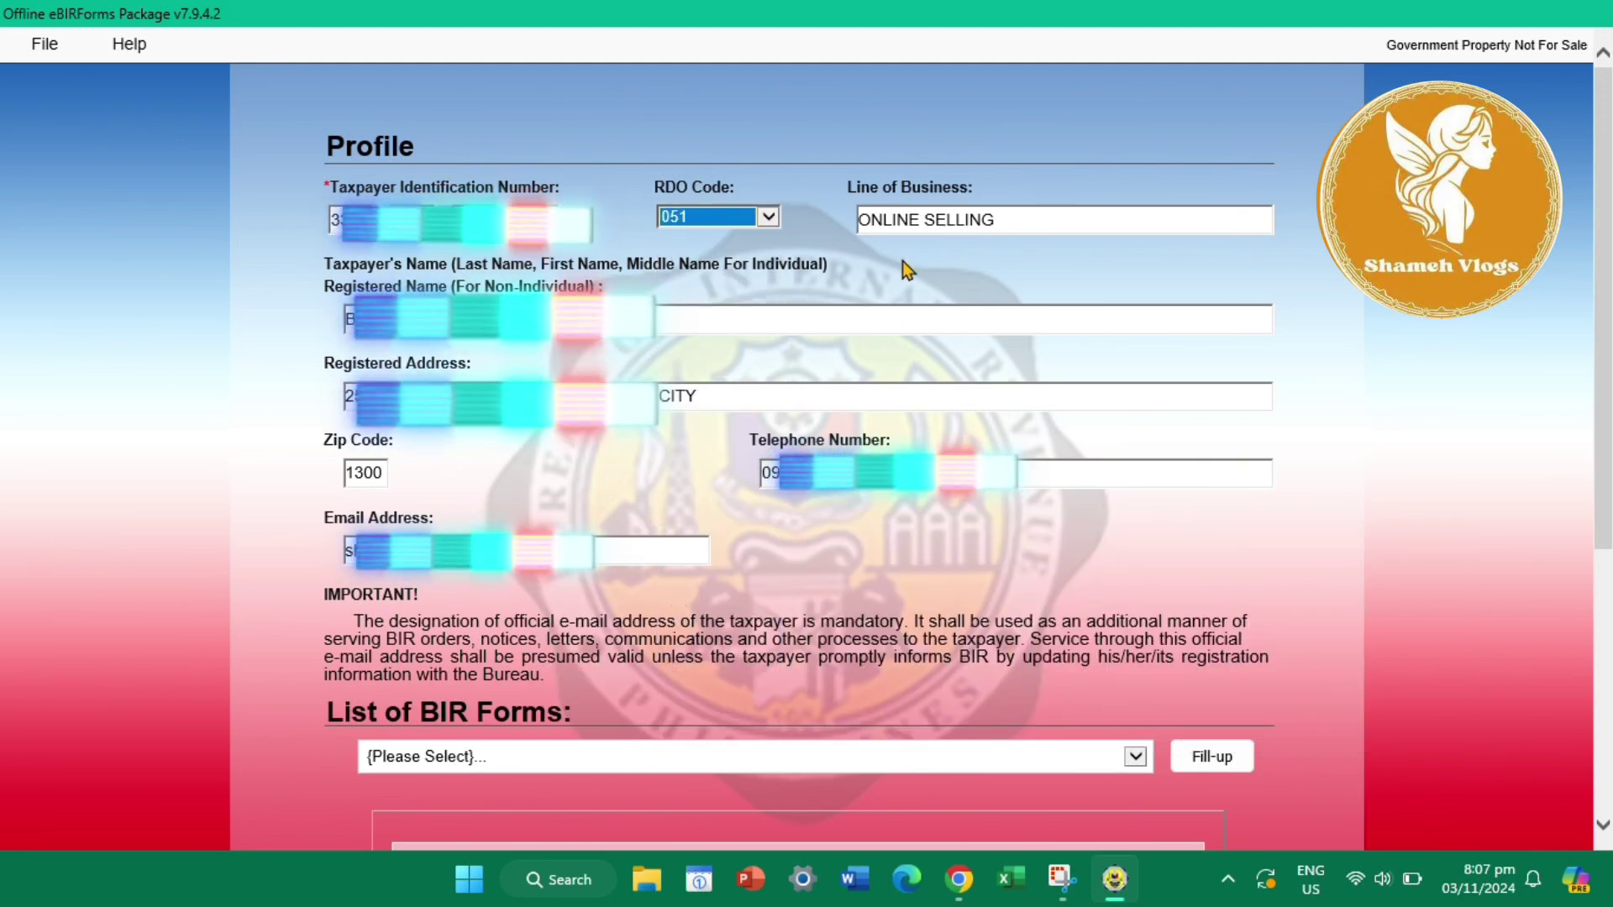
Scroll down the profile page to the List of BIR Forms.
click(1012, 217)
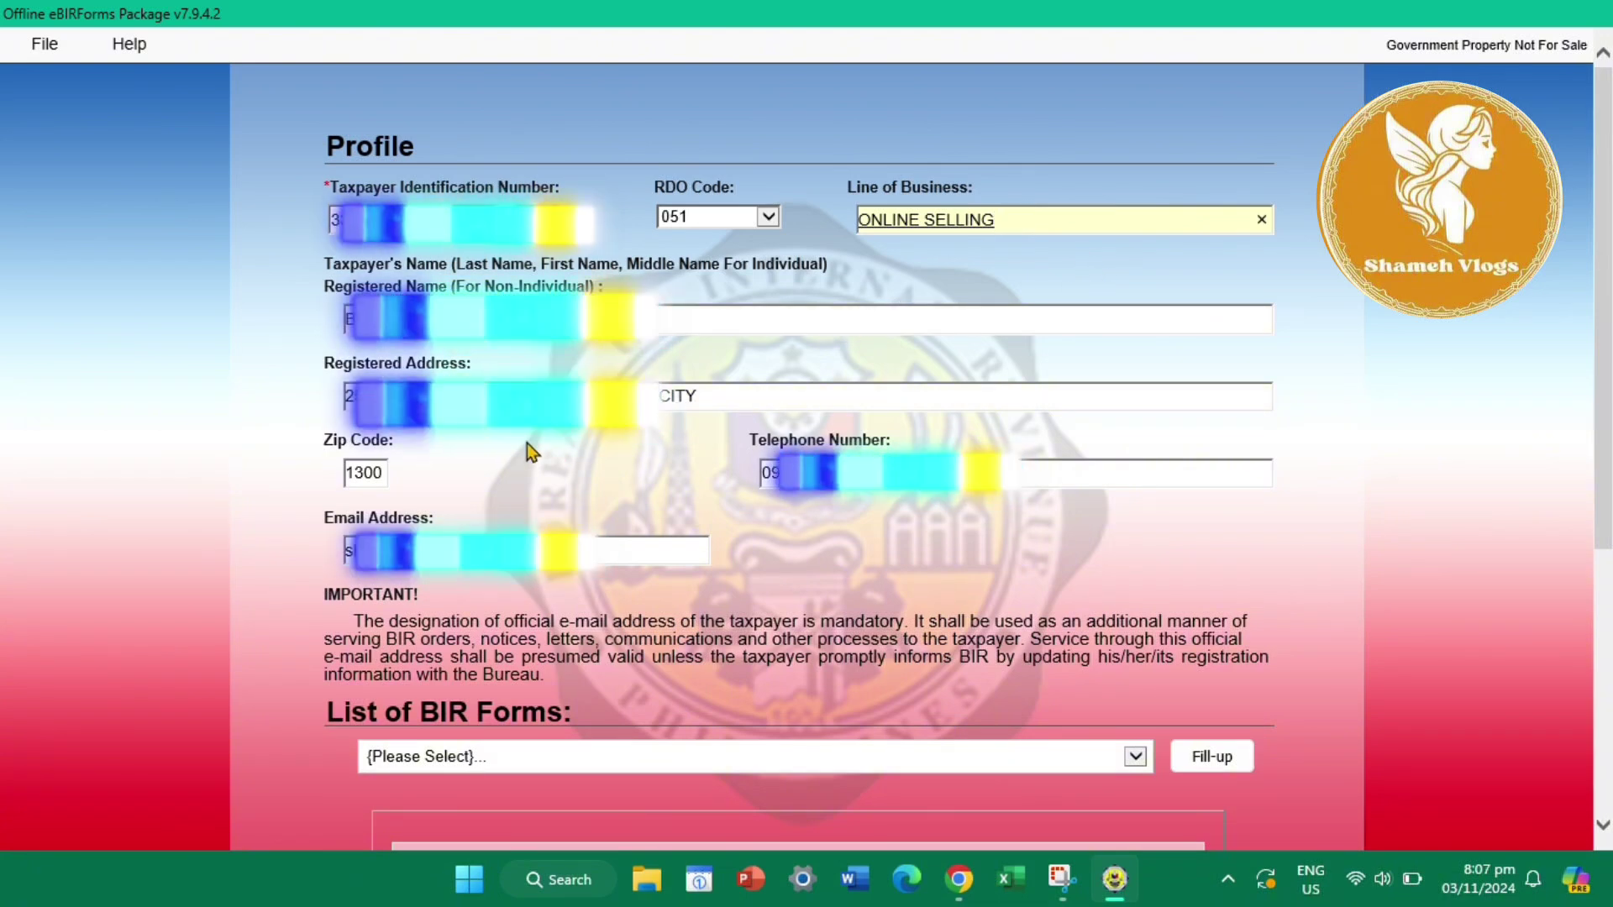
scroll(532, 446, down, 2)
scroll(713, 454, down, 4)
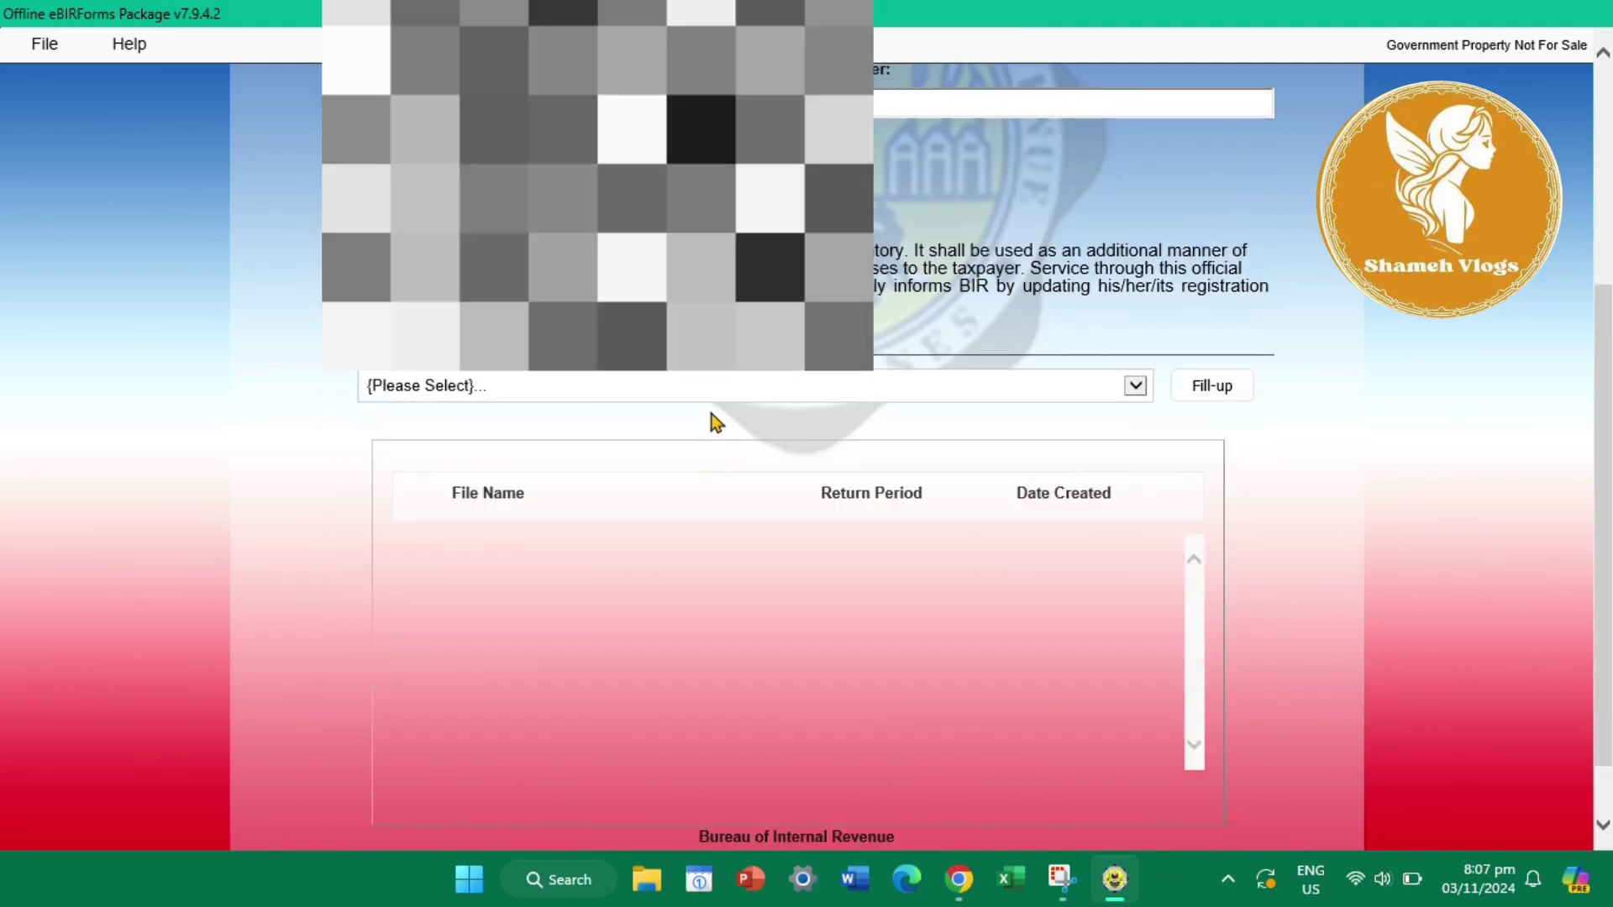
scroll(709, 424, down, 1)
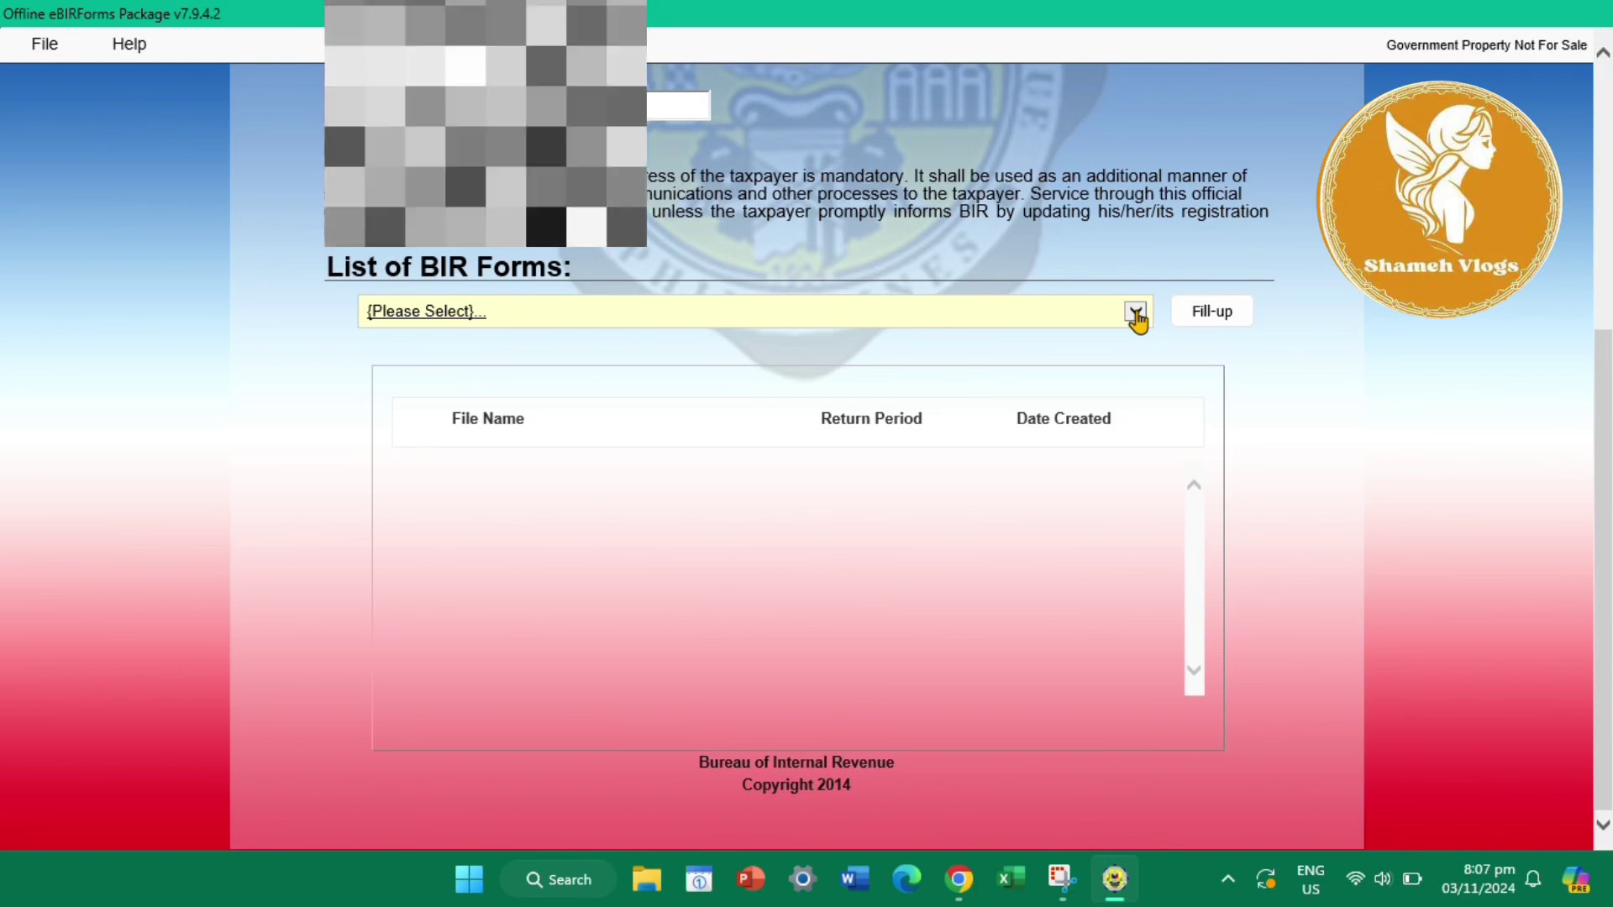
Choose BIR Form 1701Qv2018, start Fill-up, and acknowledge the saved profile message.
click(1135, 314)
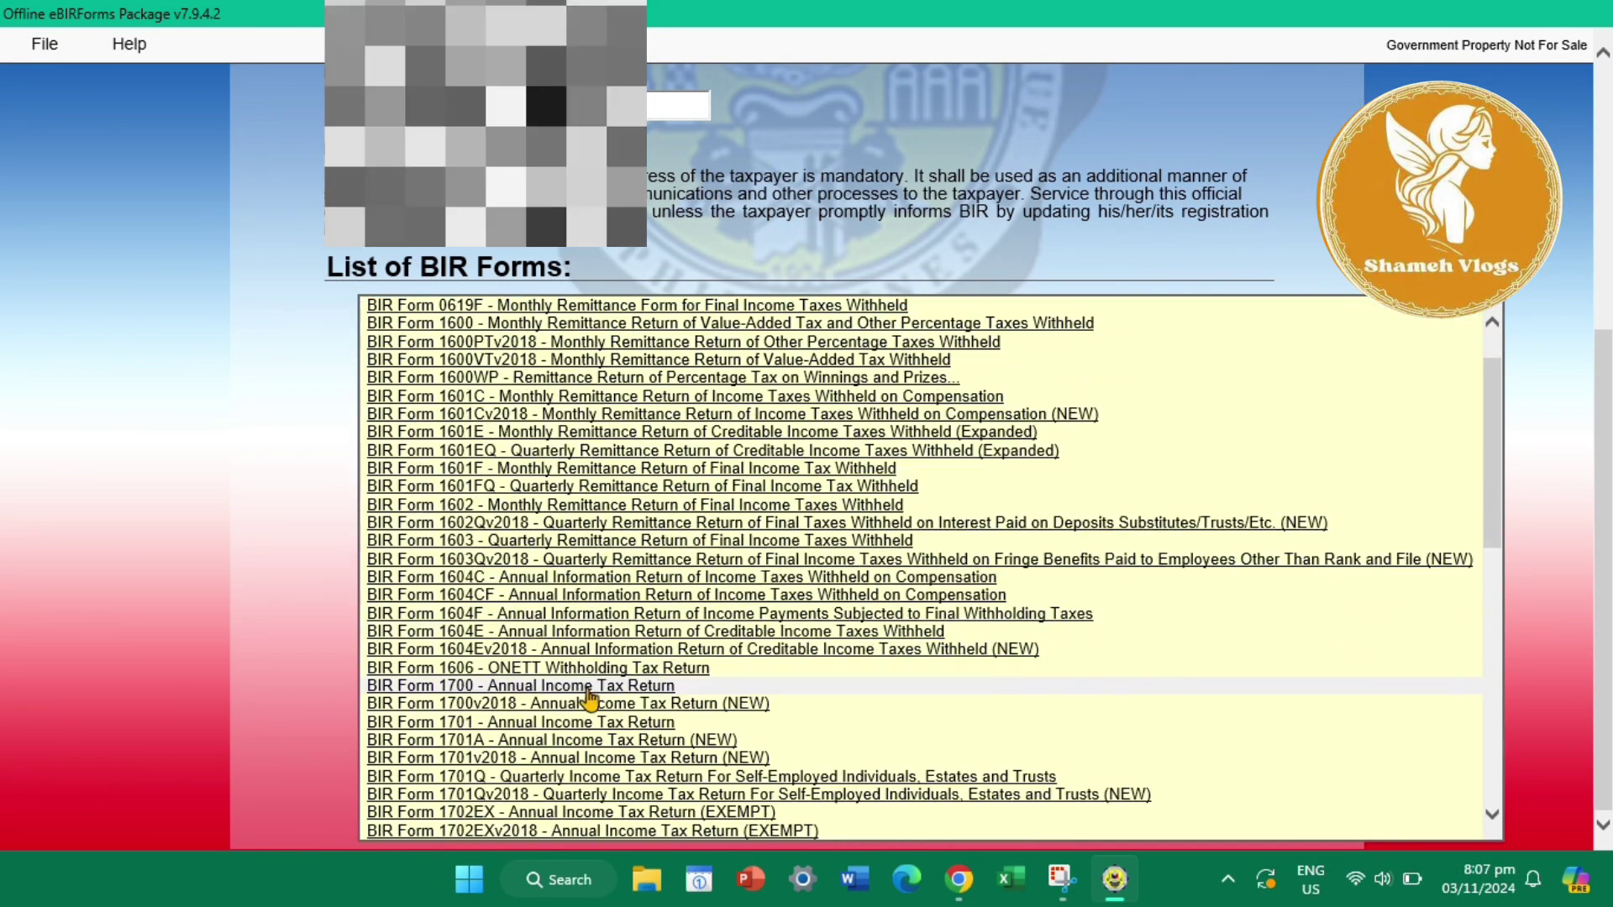
scroll(520, 722, down, 1)
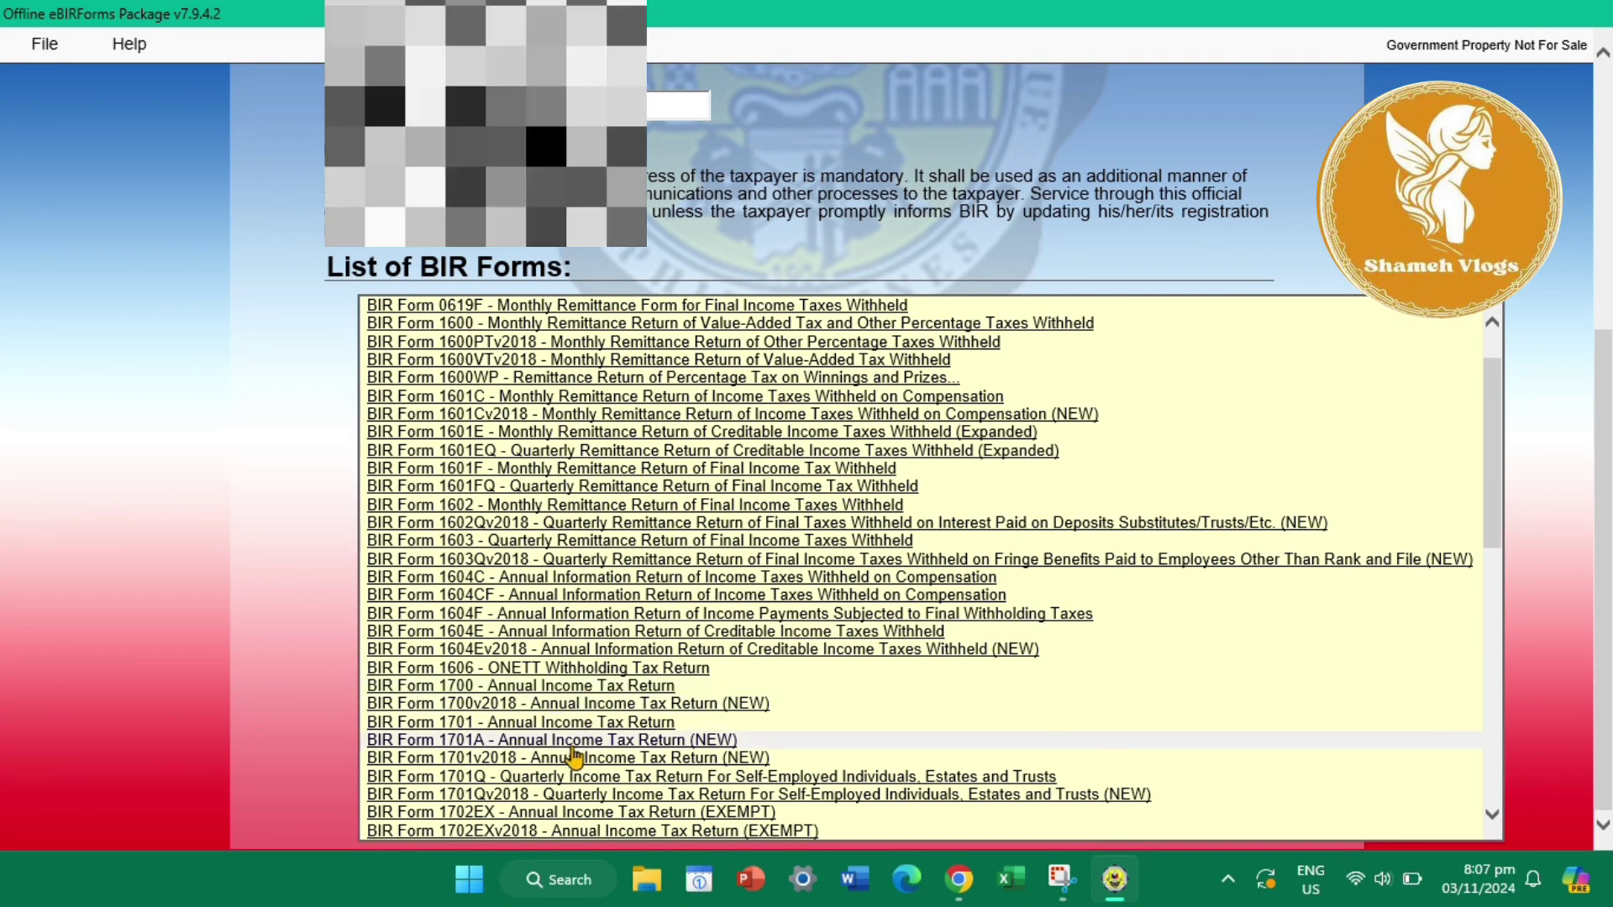
click(549, 796)
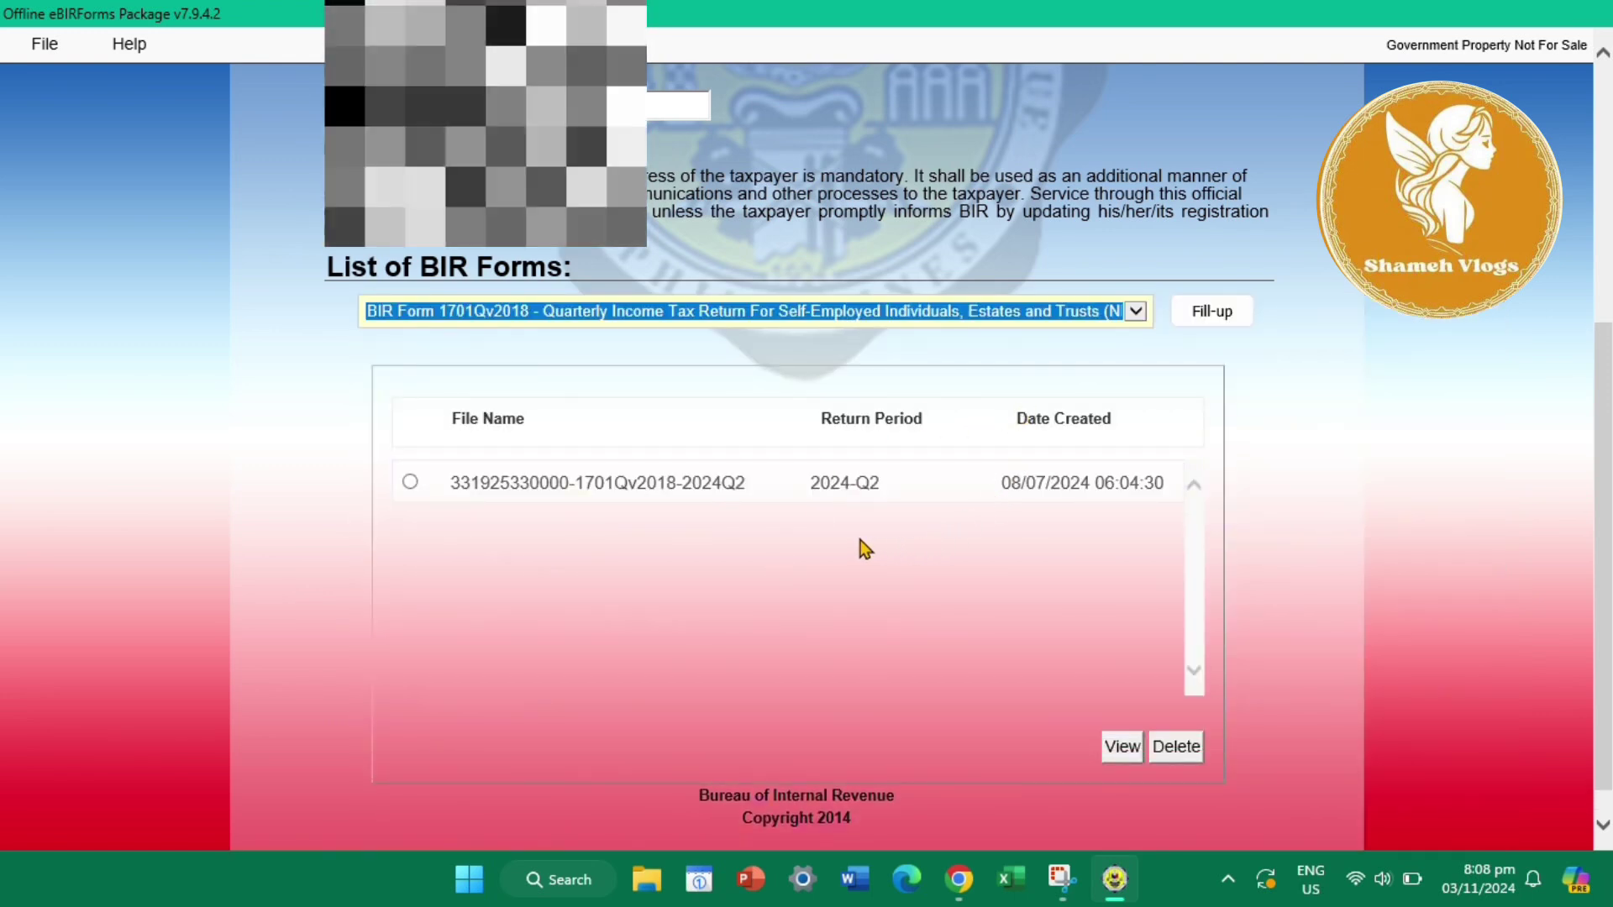
scroll(866, 548, down, 1)
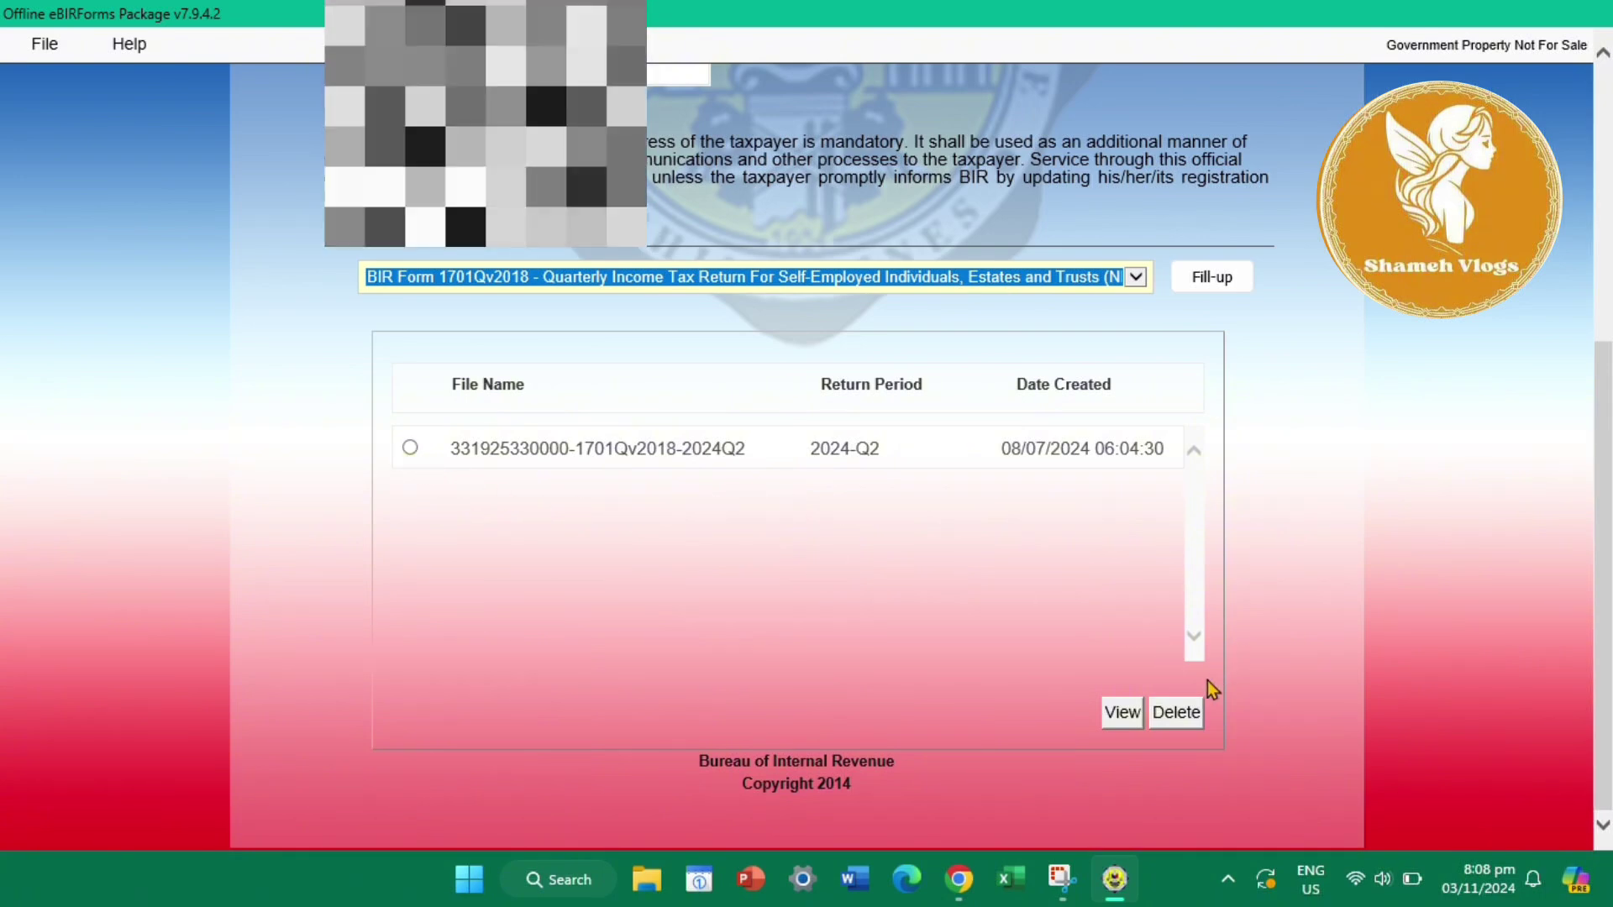
click(1225, 288)
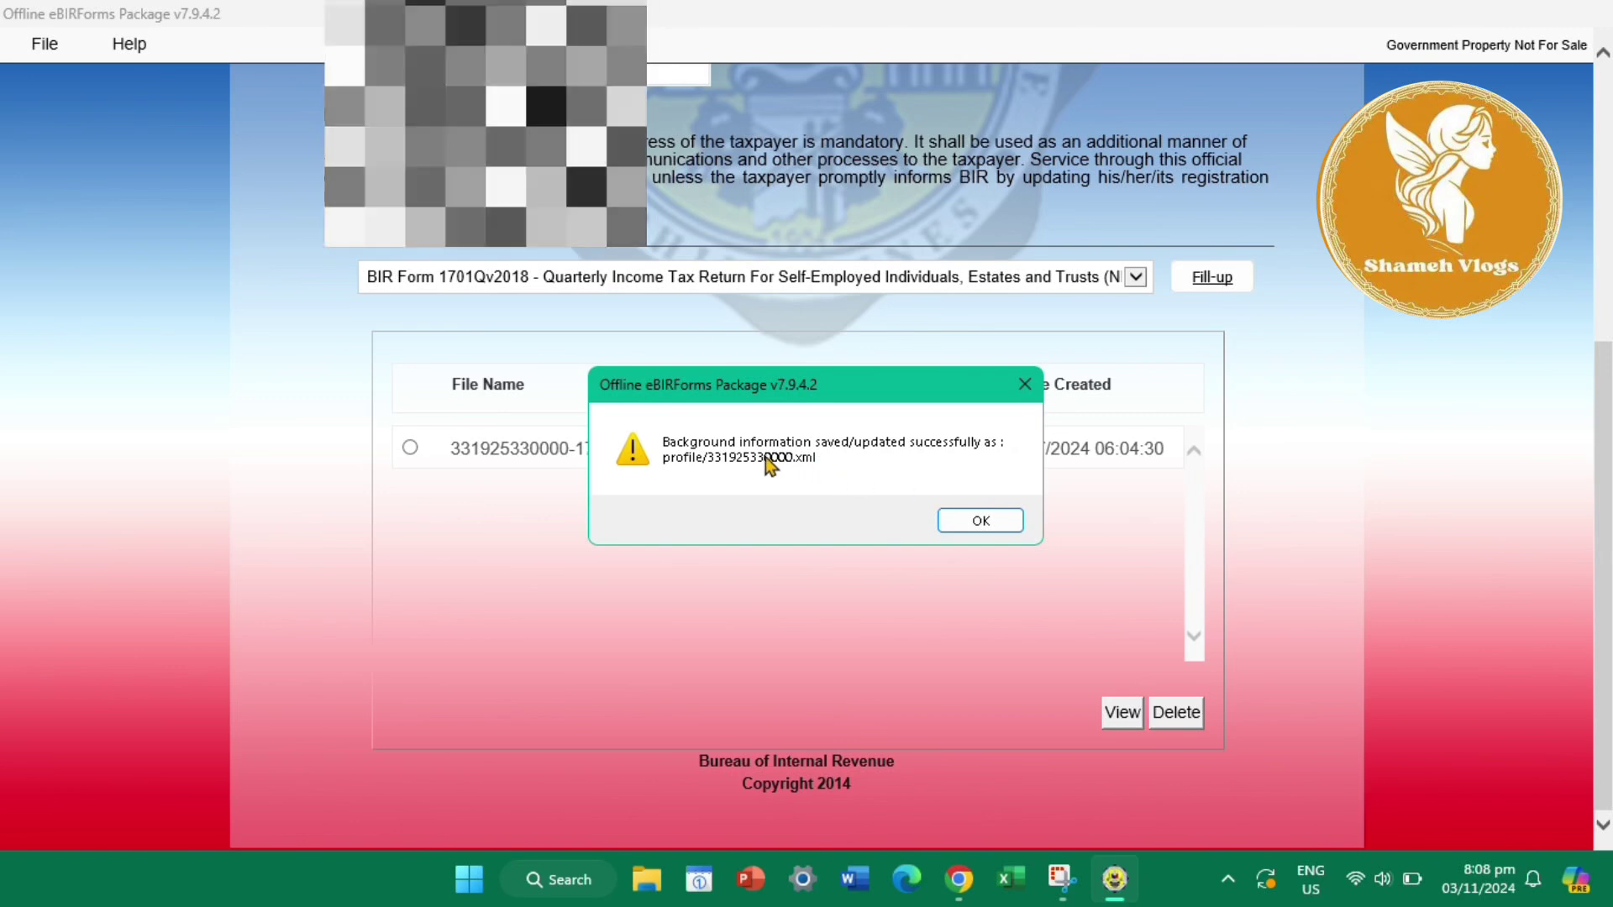
click(984, 519)
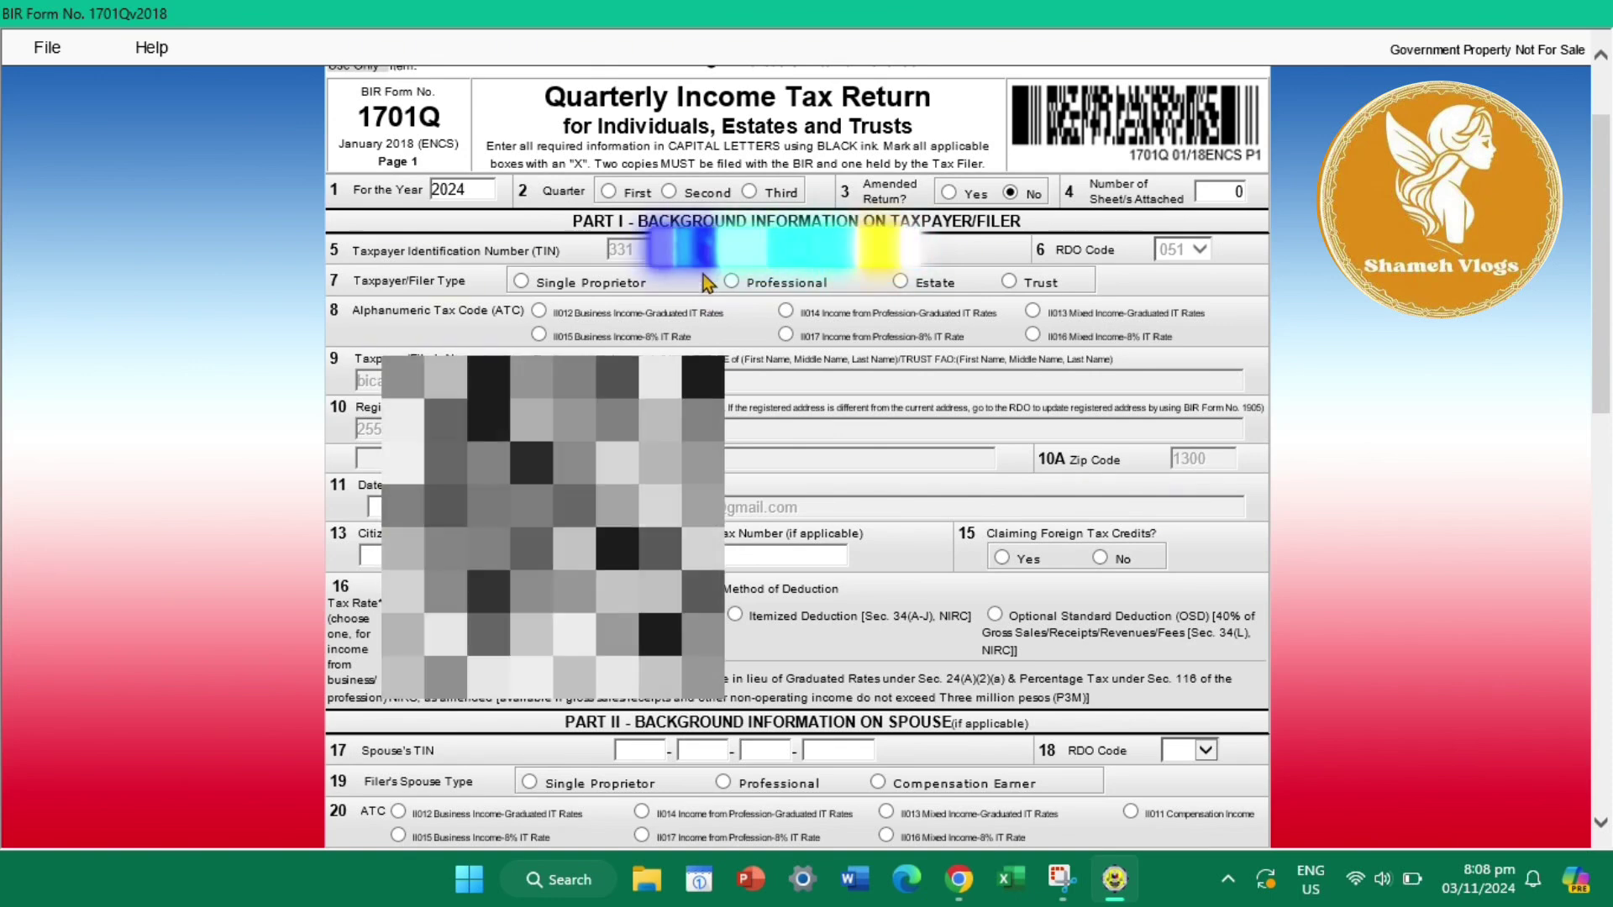
Set the return to the Third quarter, Single Proprietor, with ATC II015 at 8%.
click(748, 192)
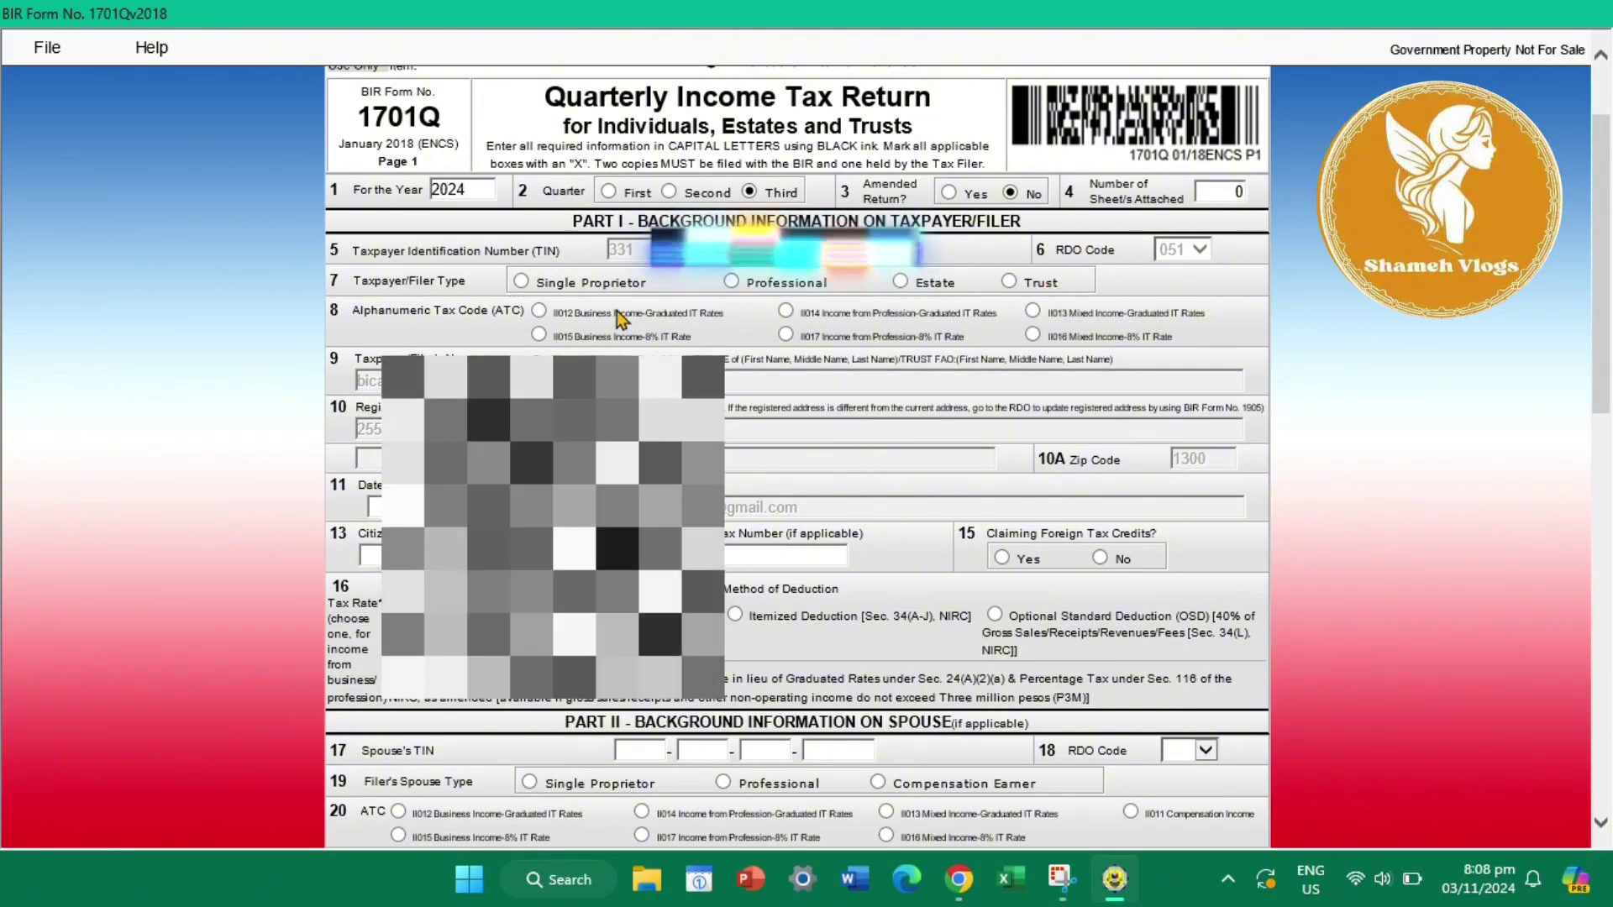
click(522, 283)
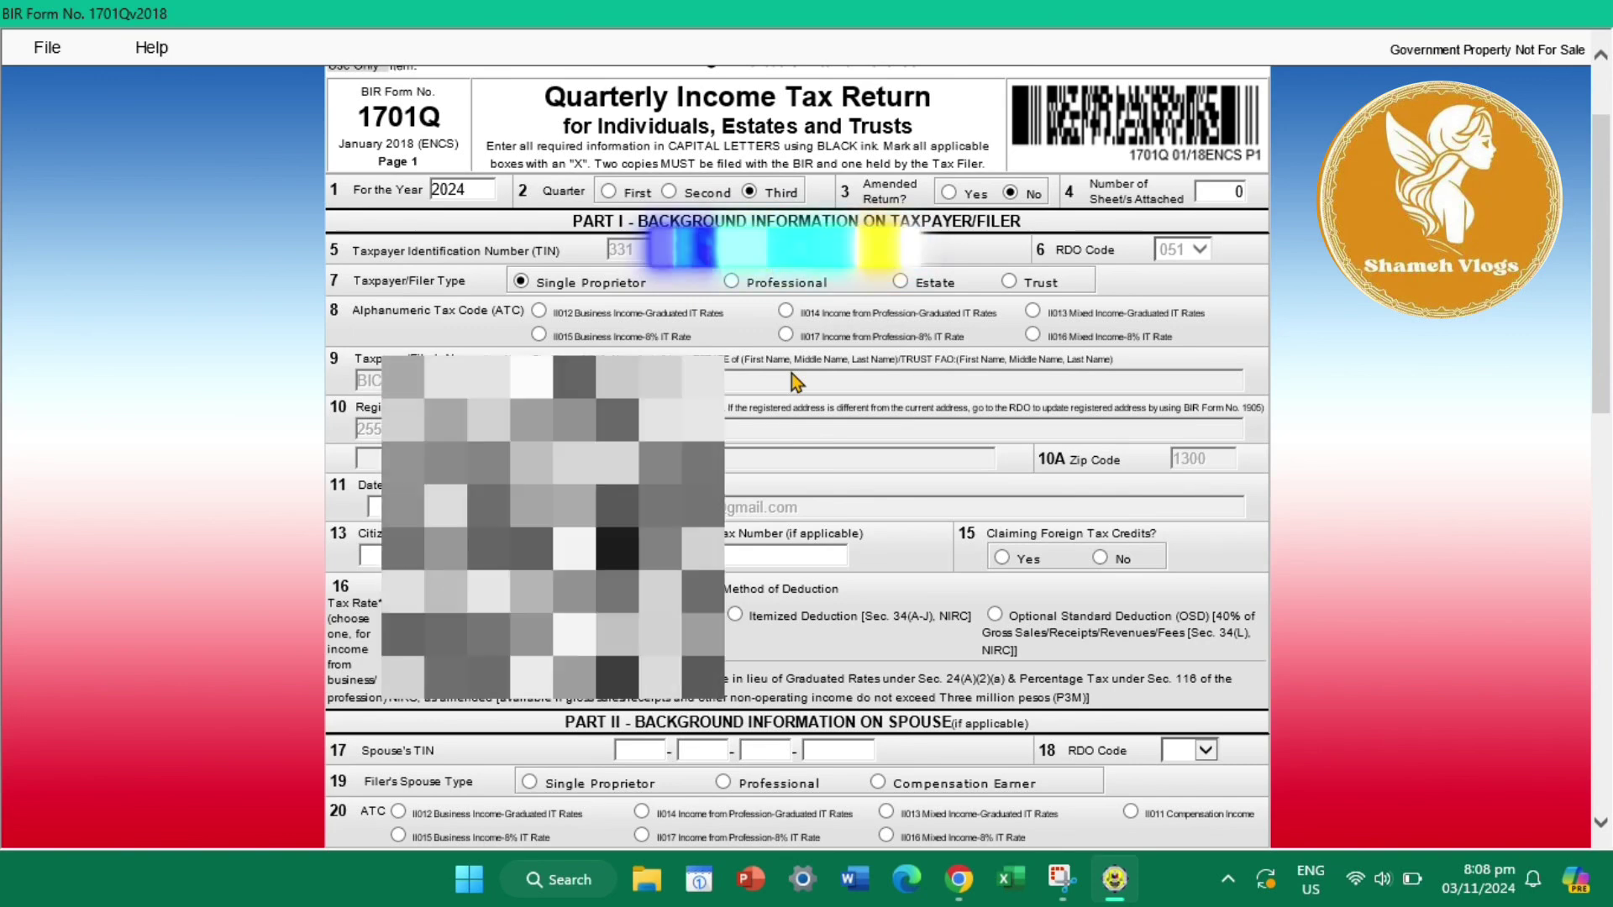
scroll(791, 375, down, 2)
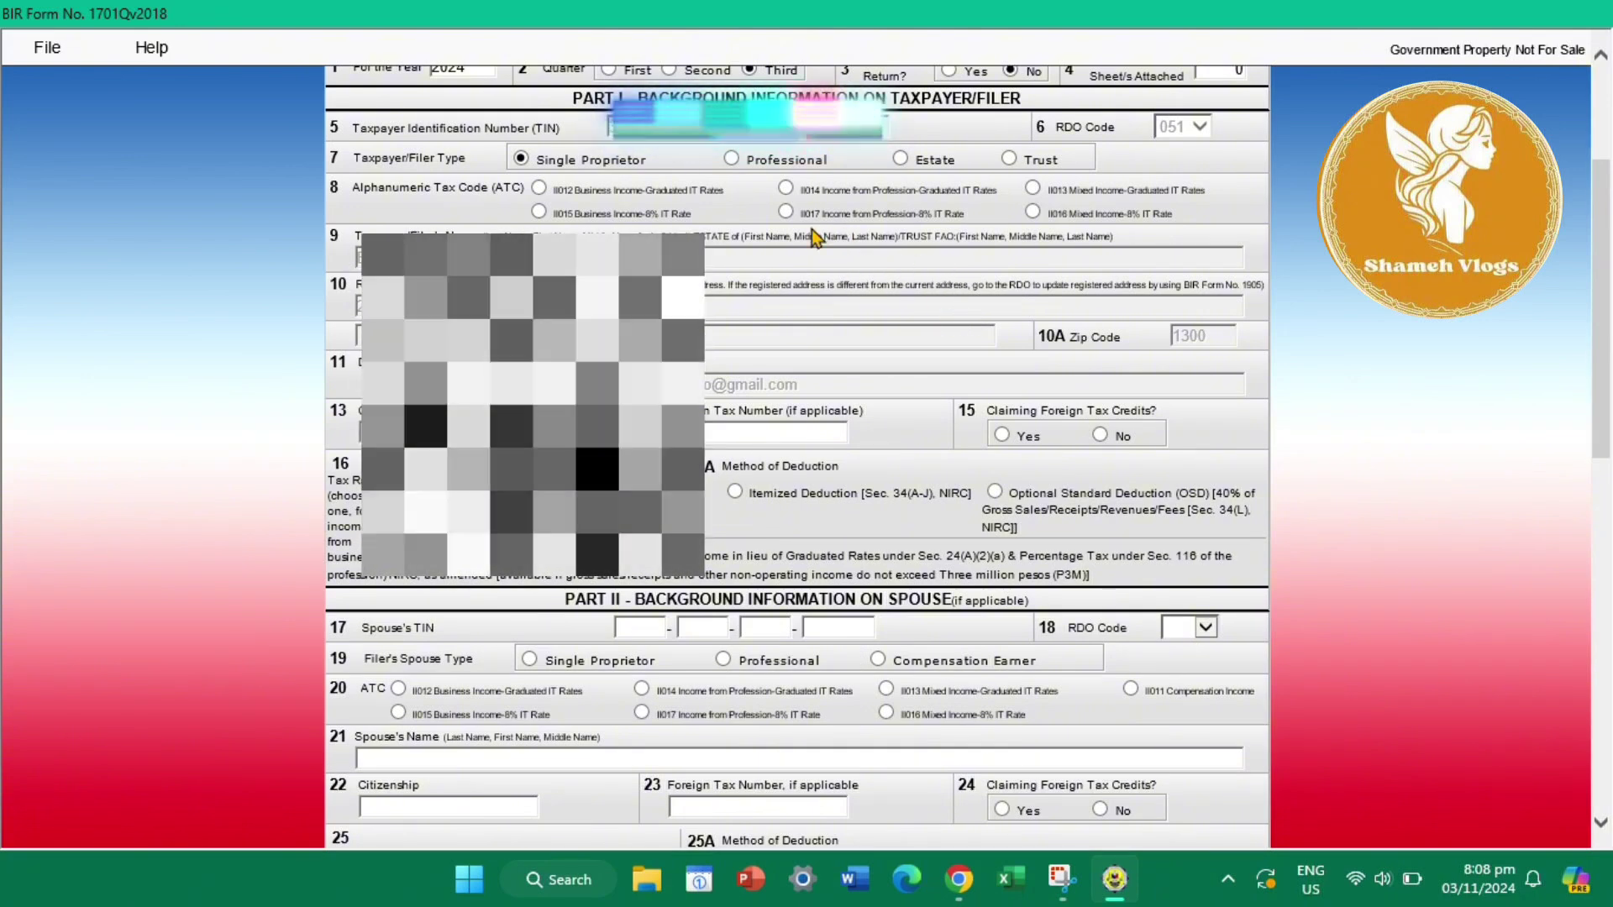
click(538, 212)
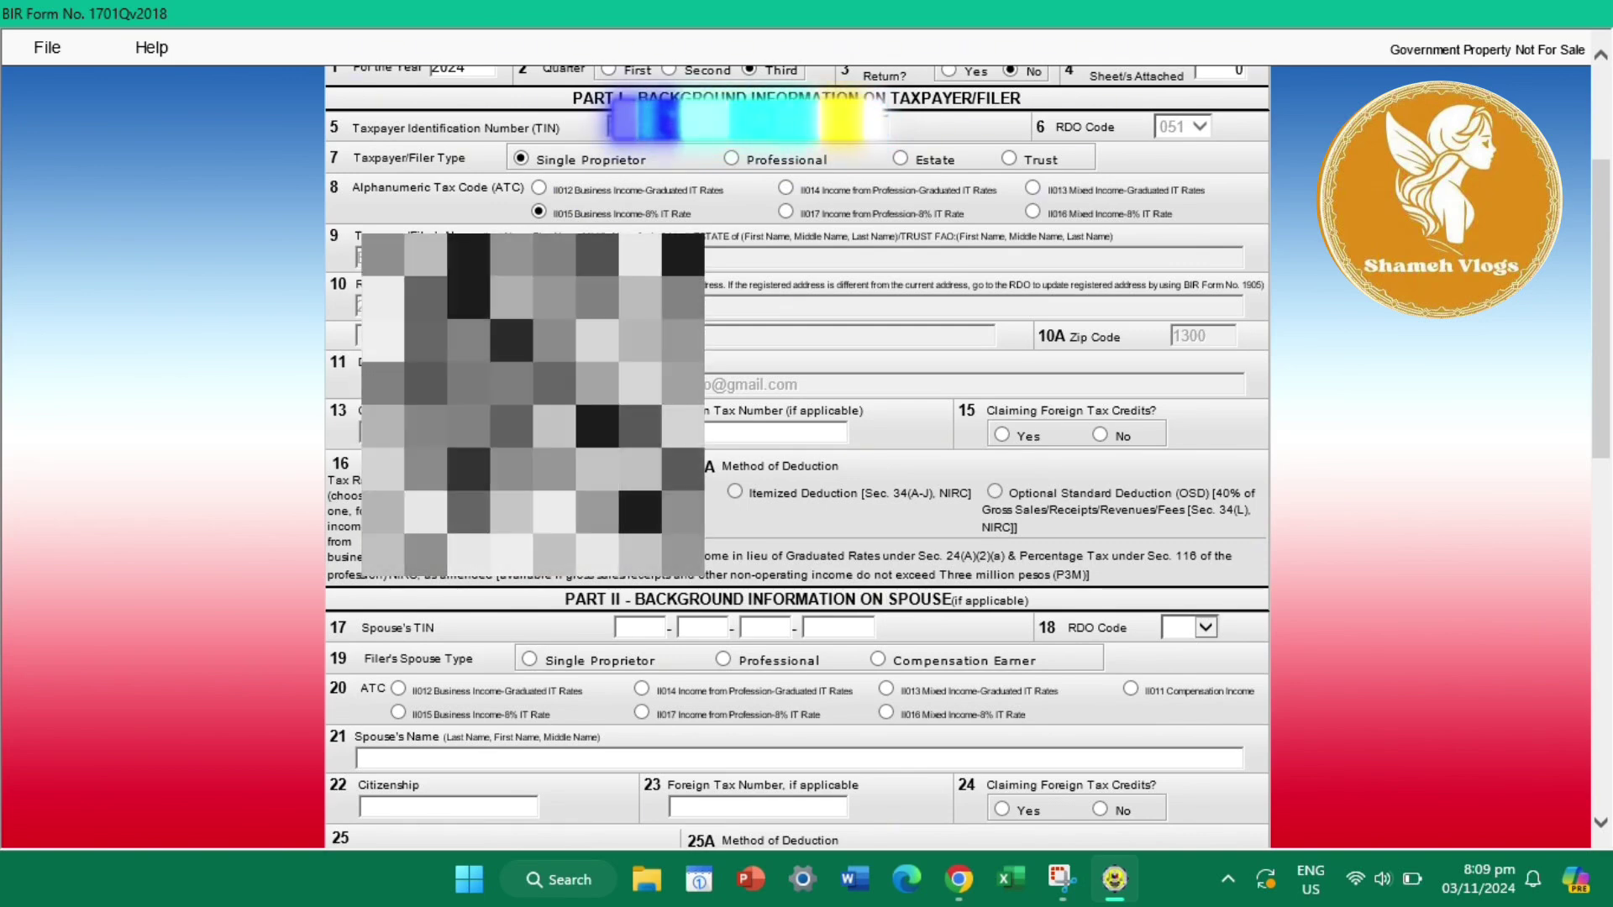
scroll(798, 462, down, 2)
click(389, 261)
text(11)
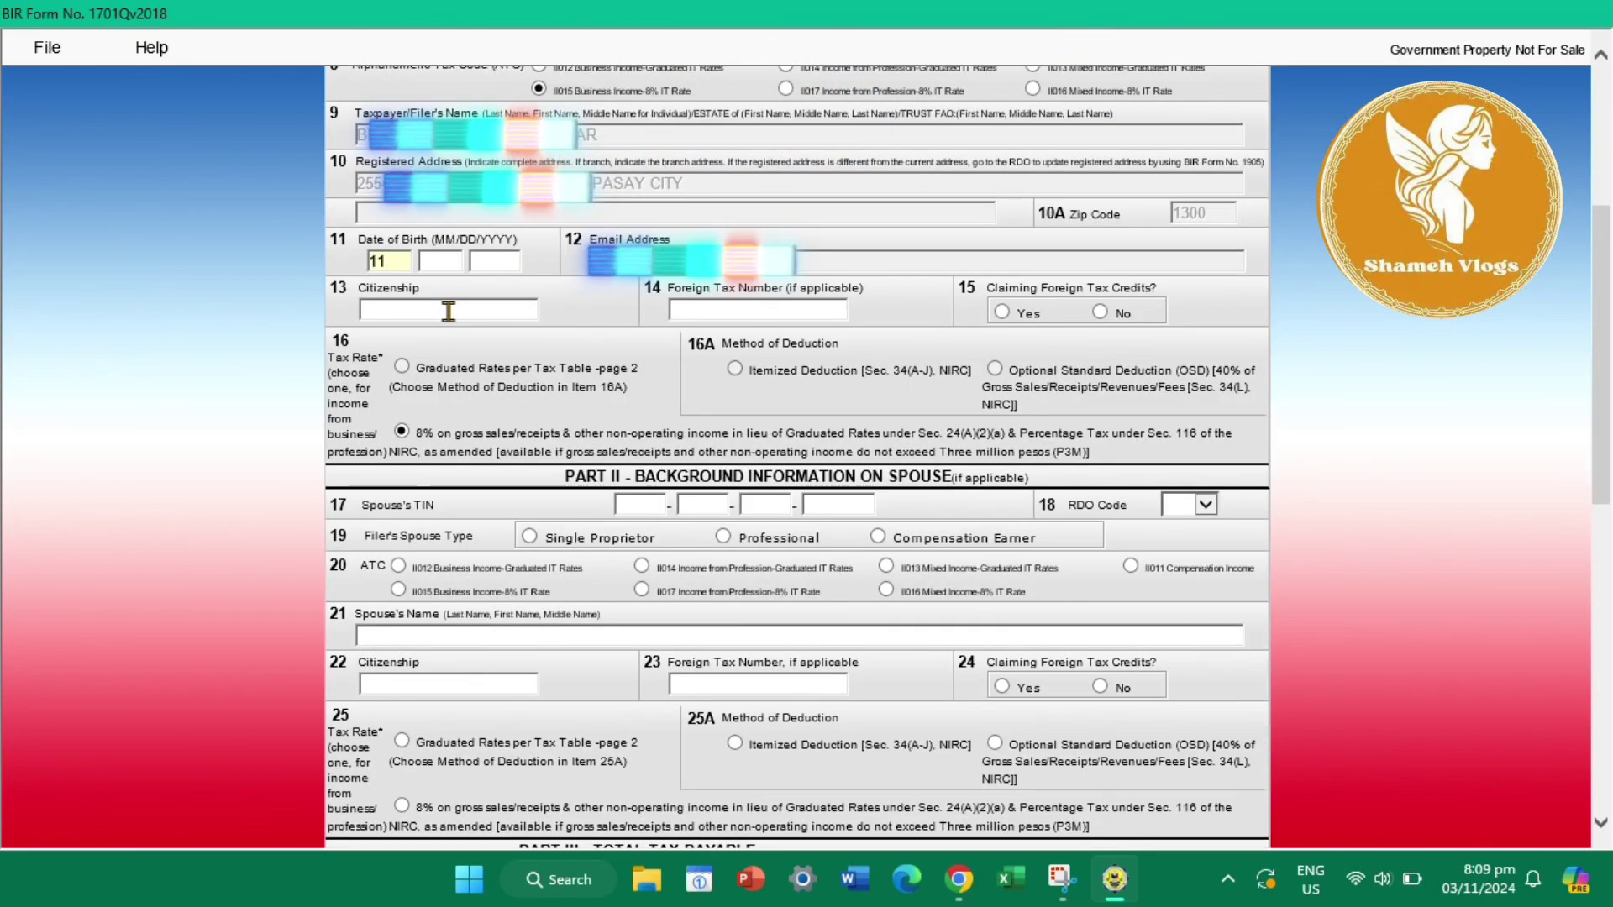
click(458, 262)
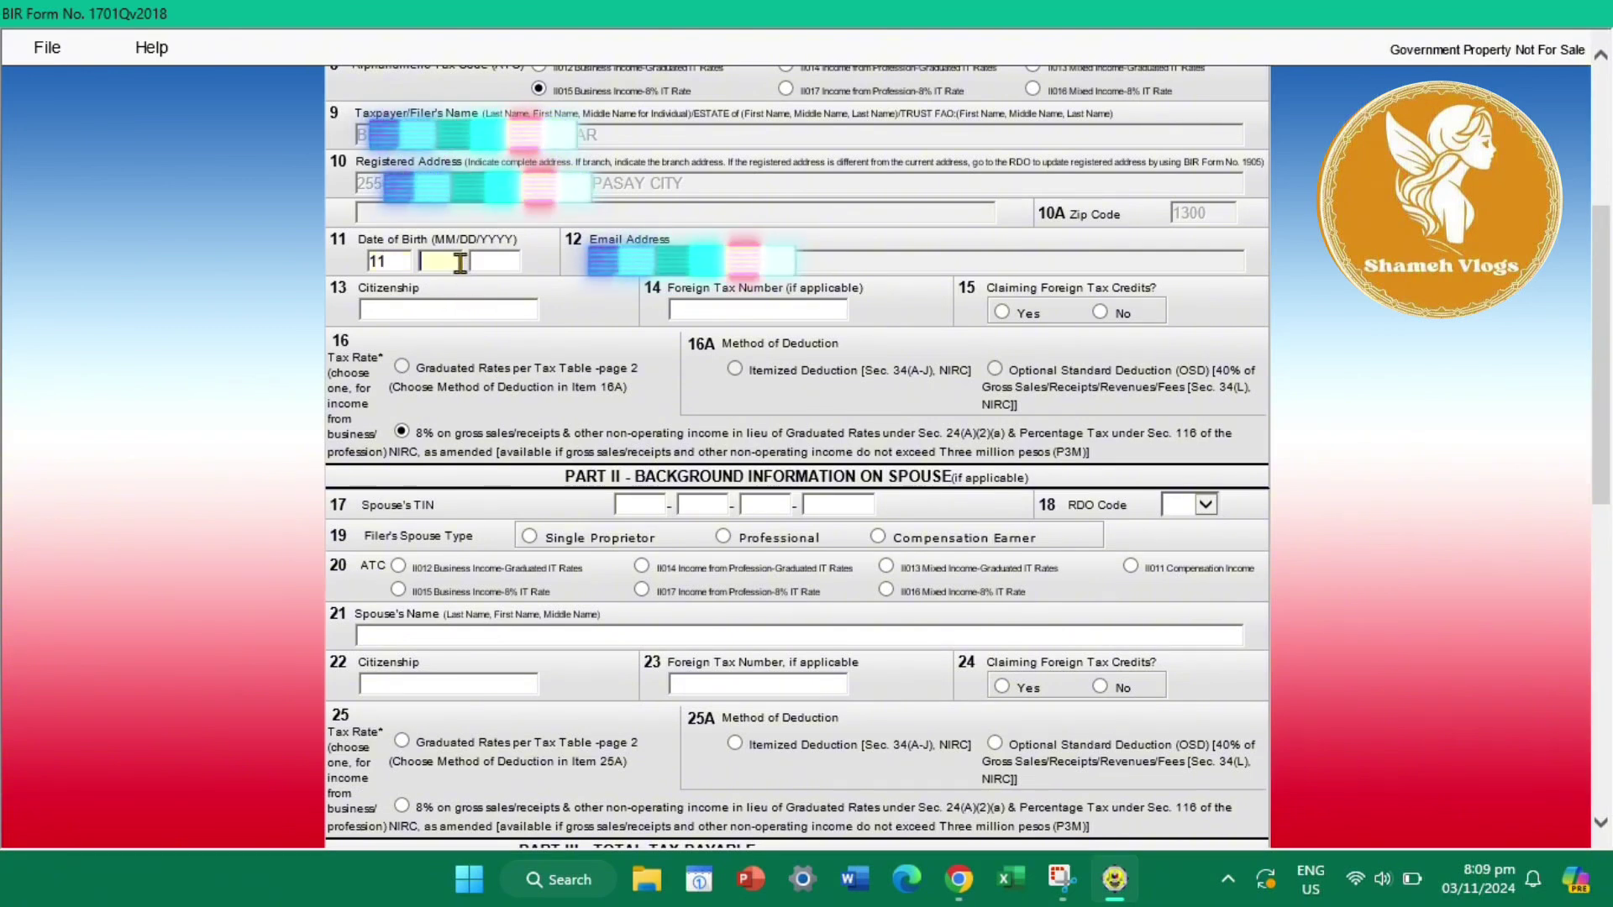
text(24)
click(506, 263)
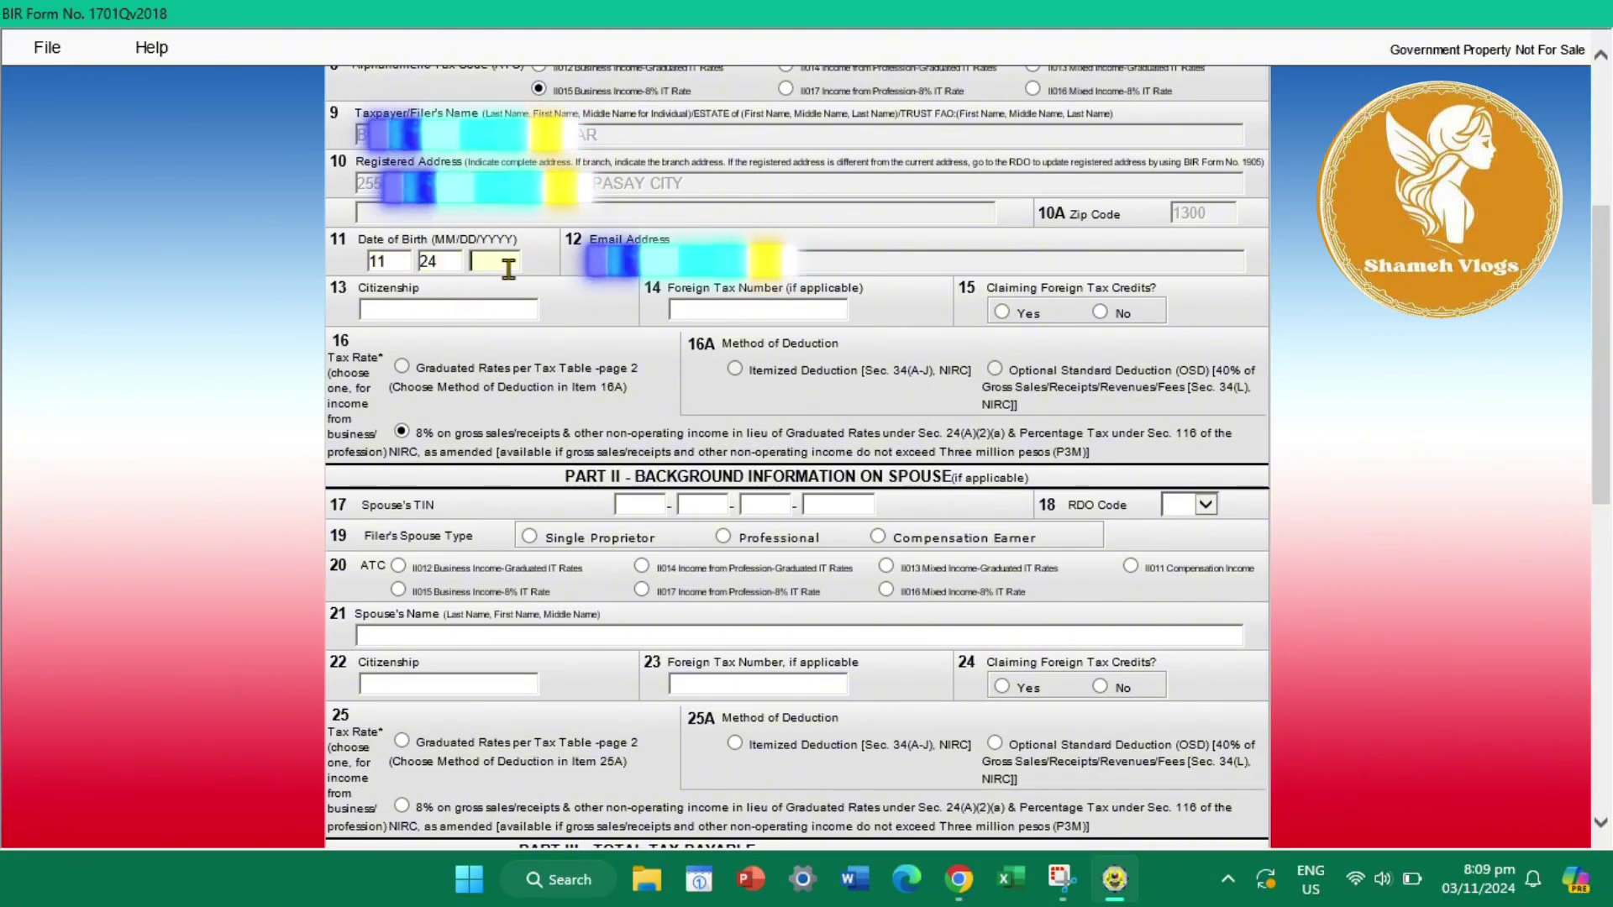
text(1998)
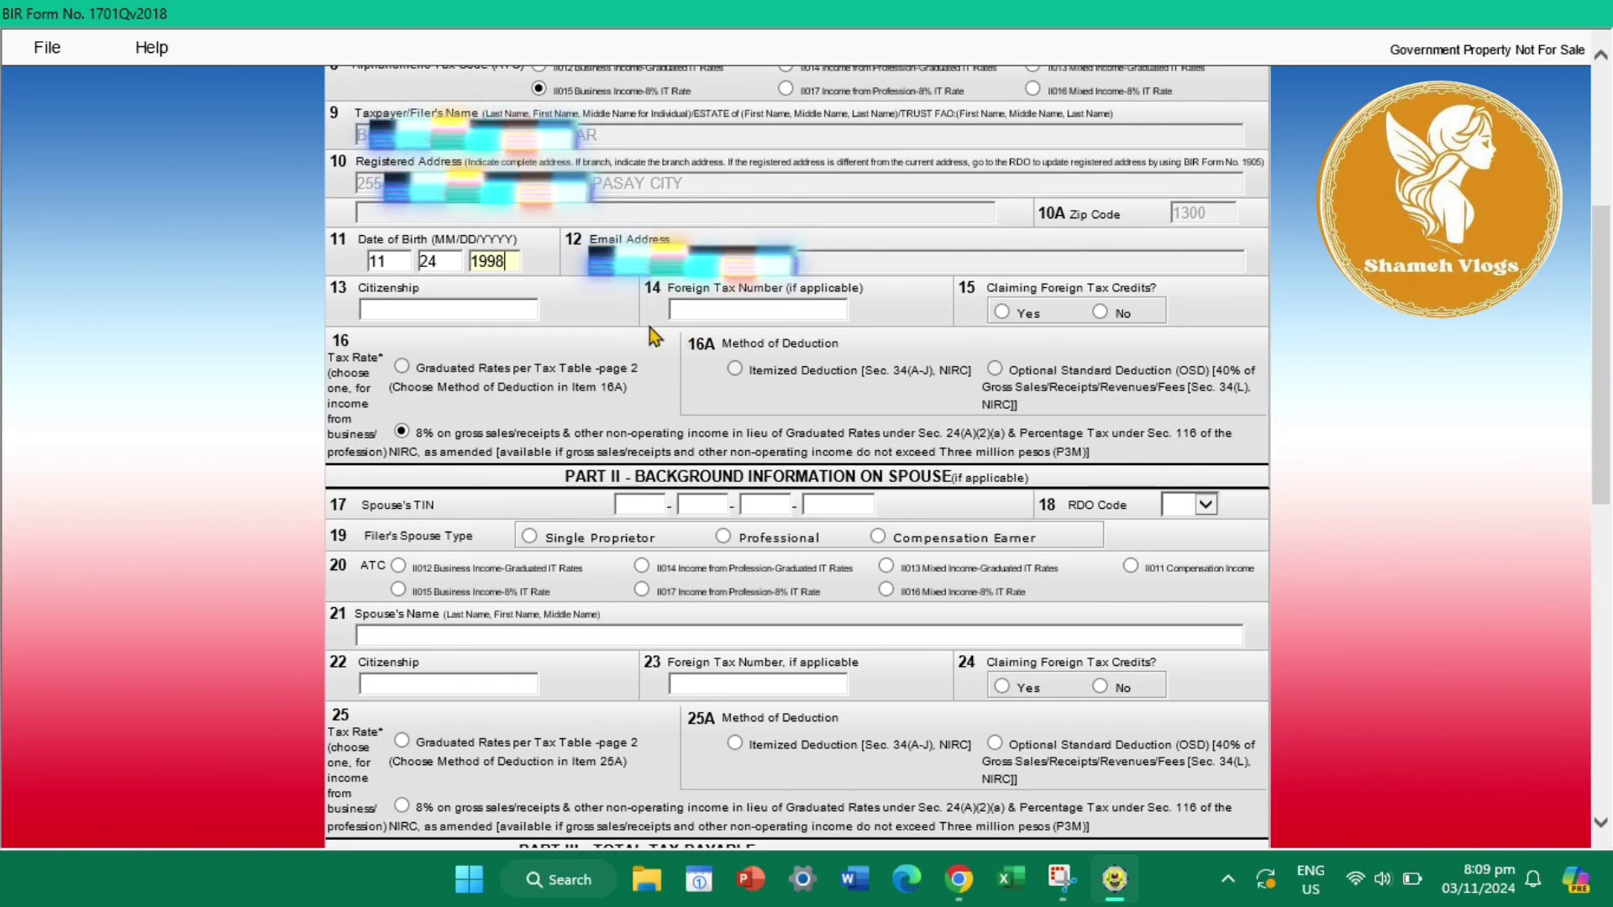
Enter FILIPINO as citizenship and answer No to claiming foreign tax credits.
click(406, 314)
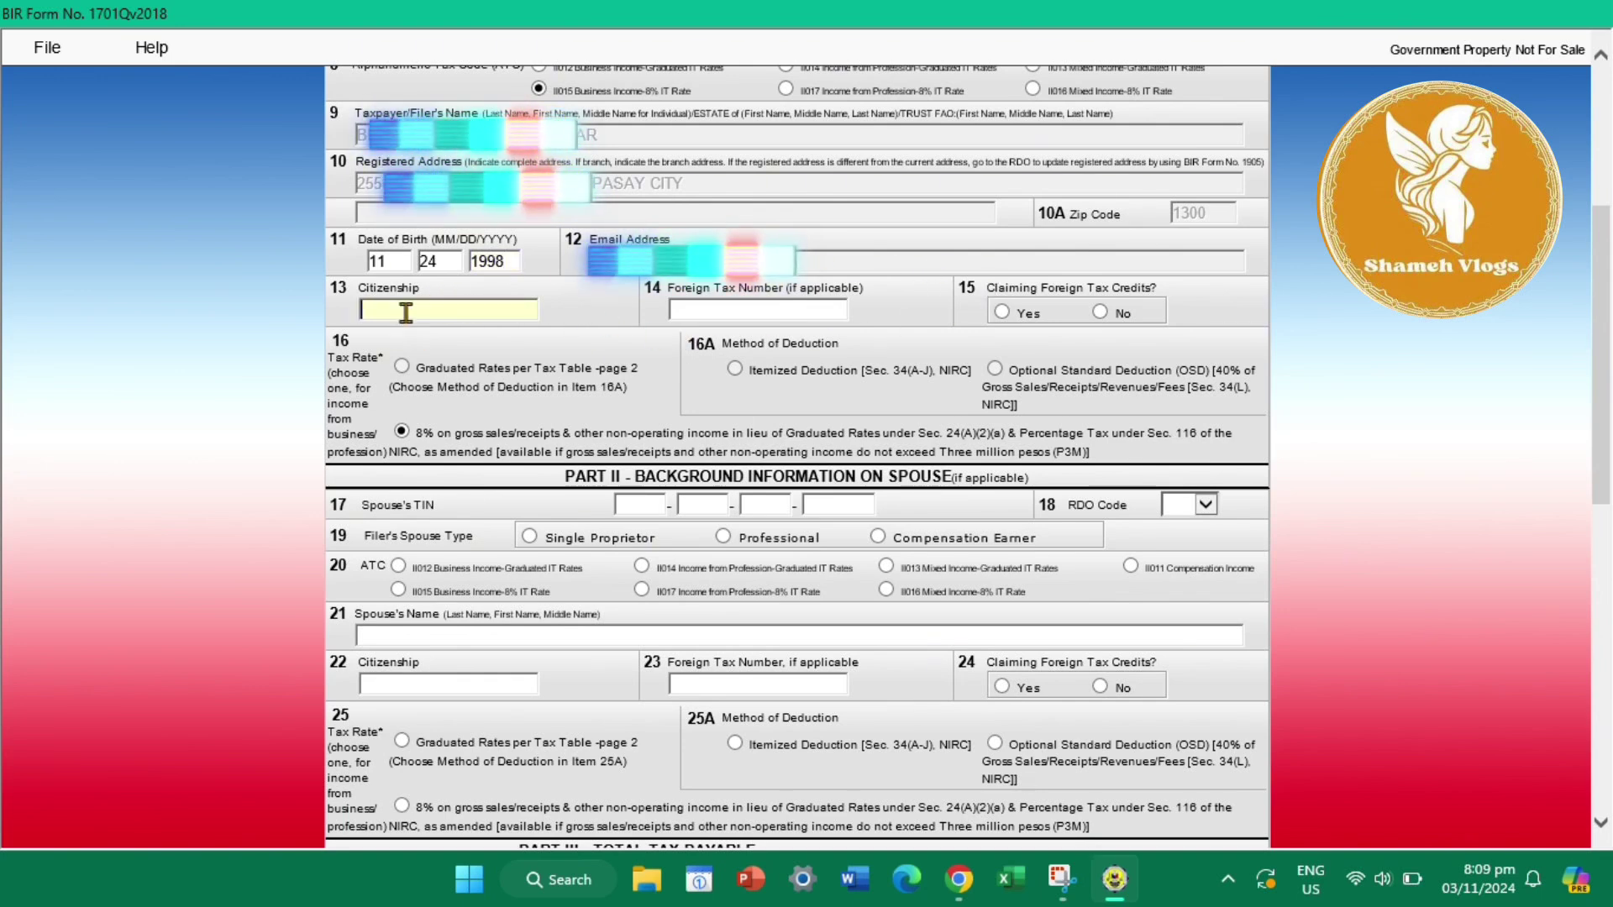
text(FILIPINO)
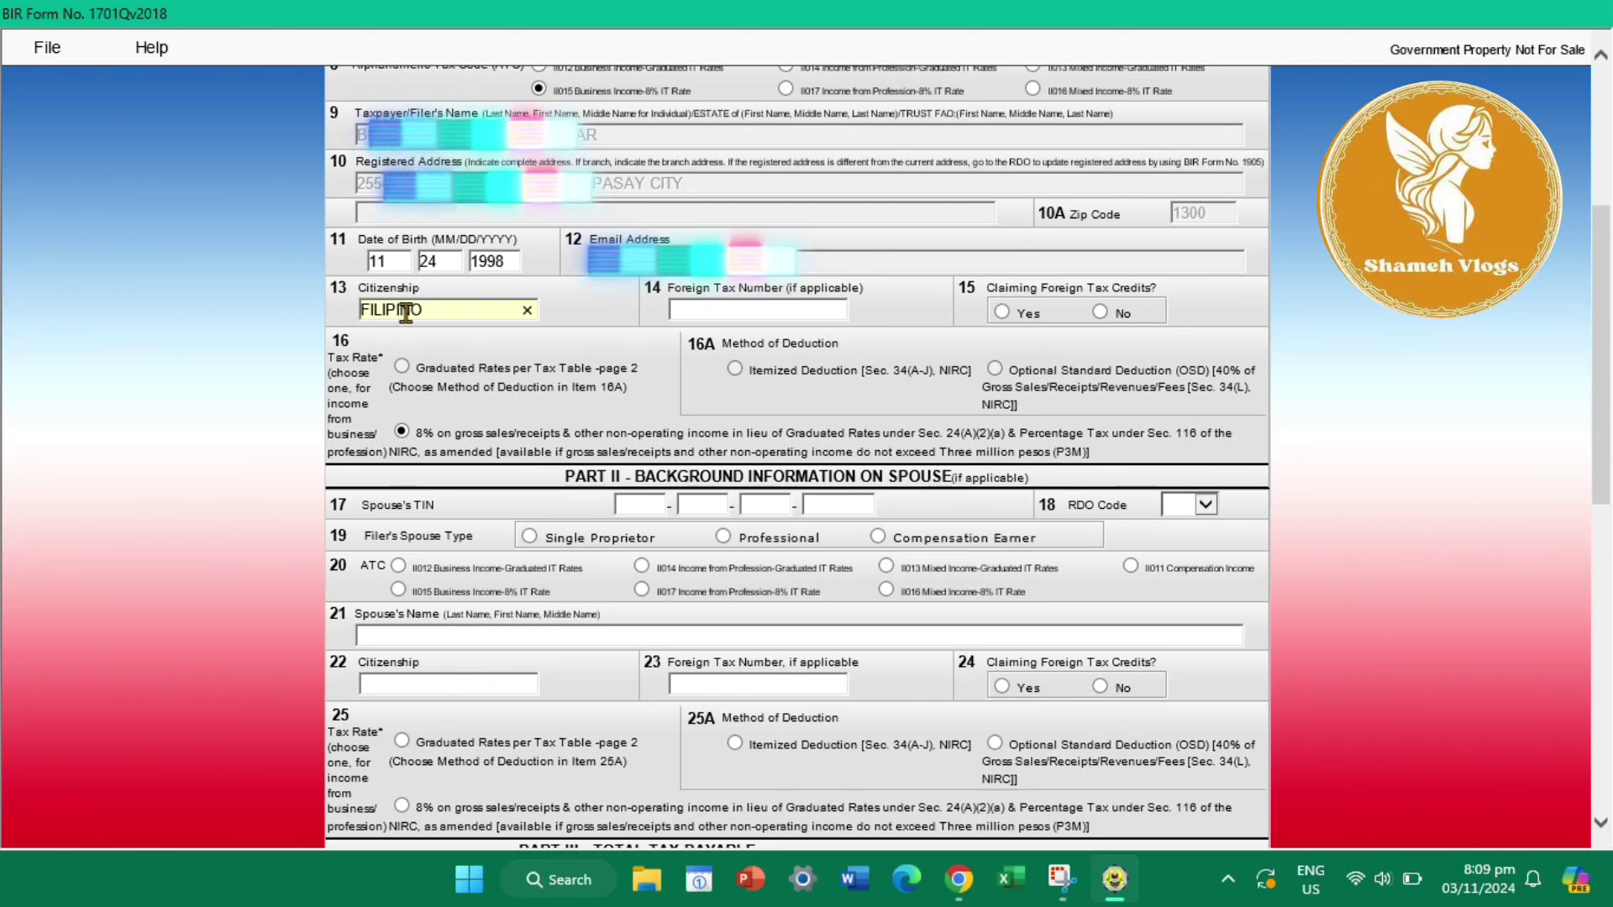
click(731, 311)
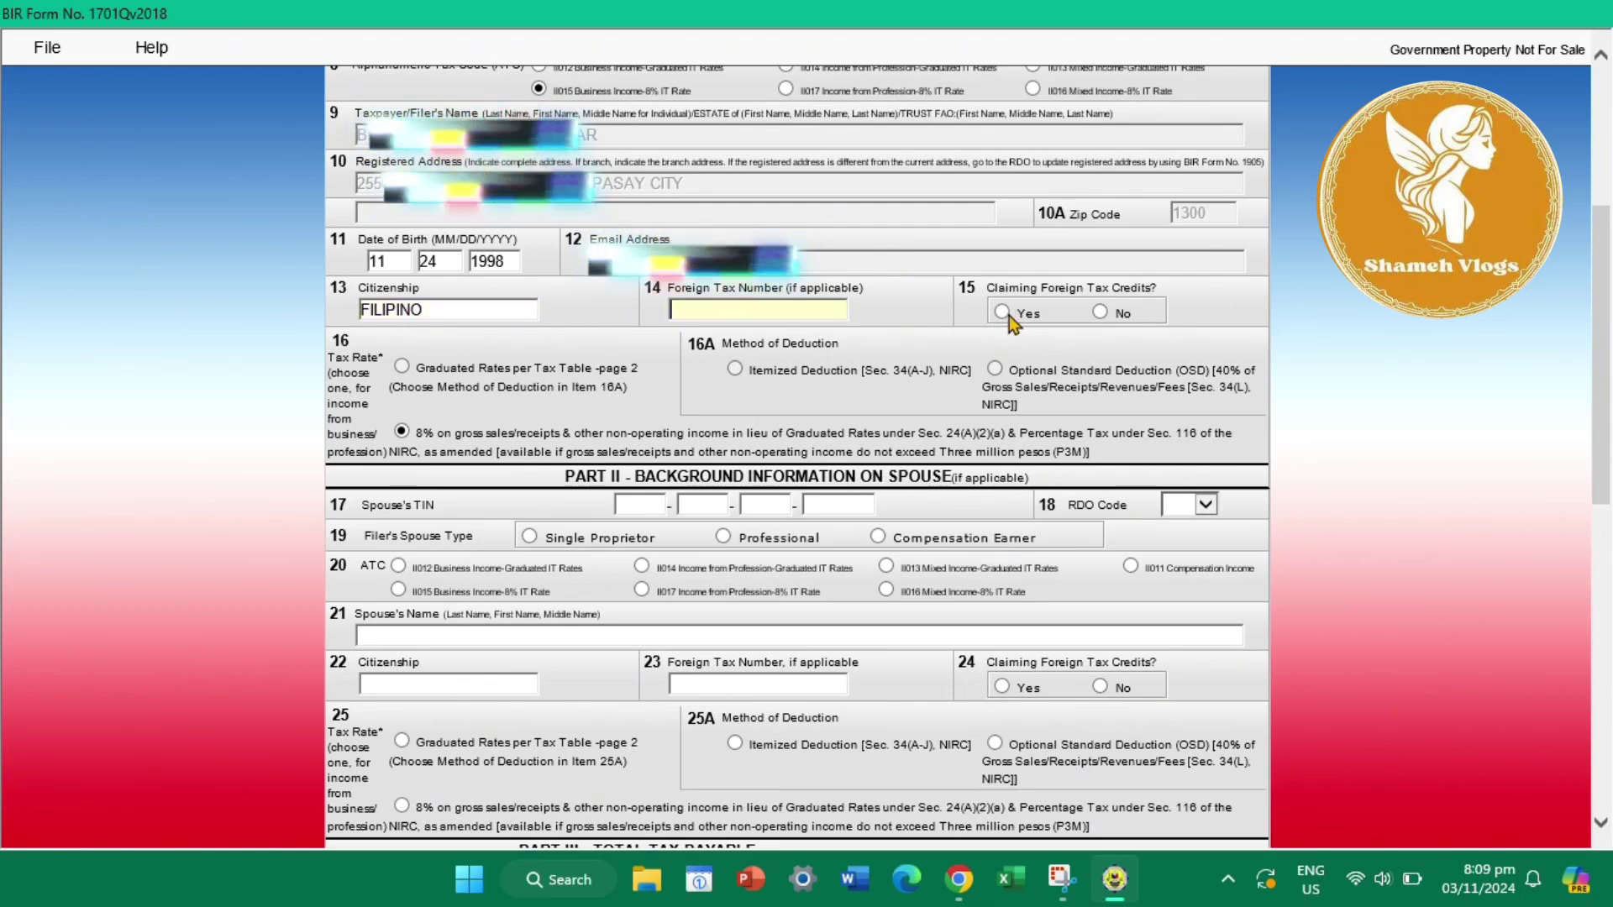
click(1100, 313)
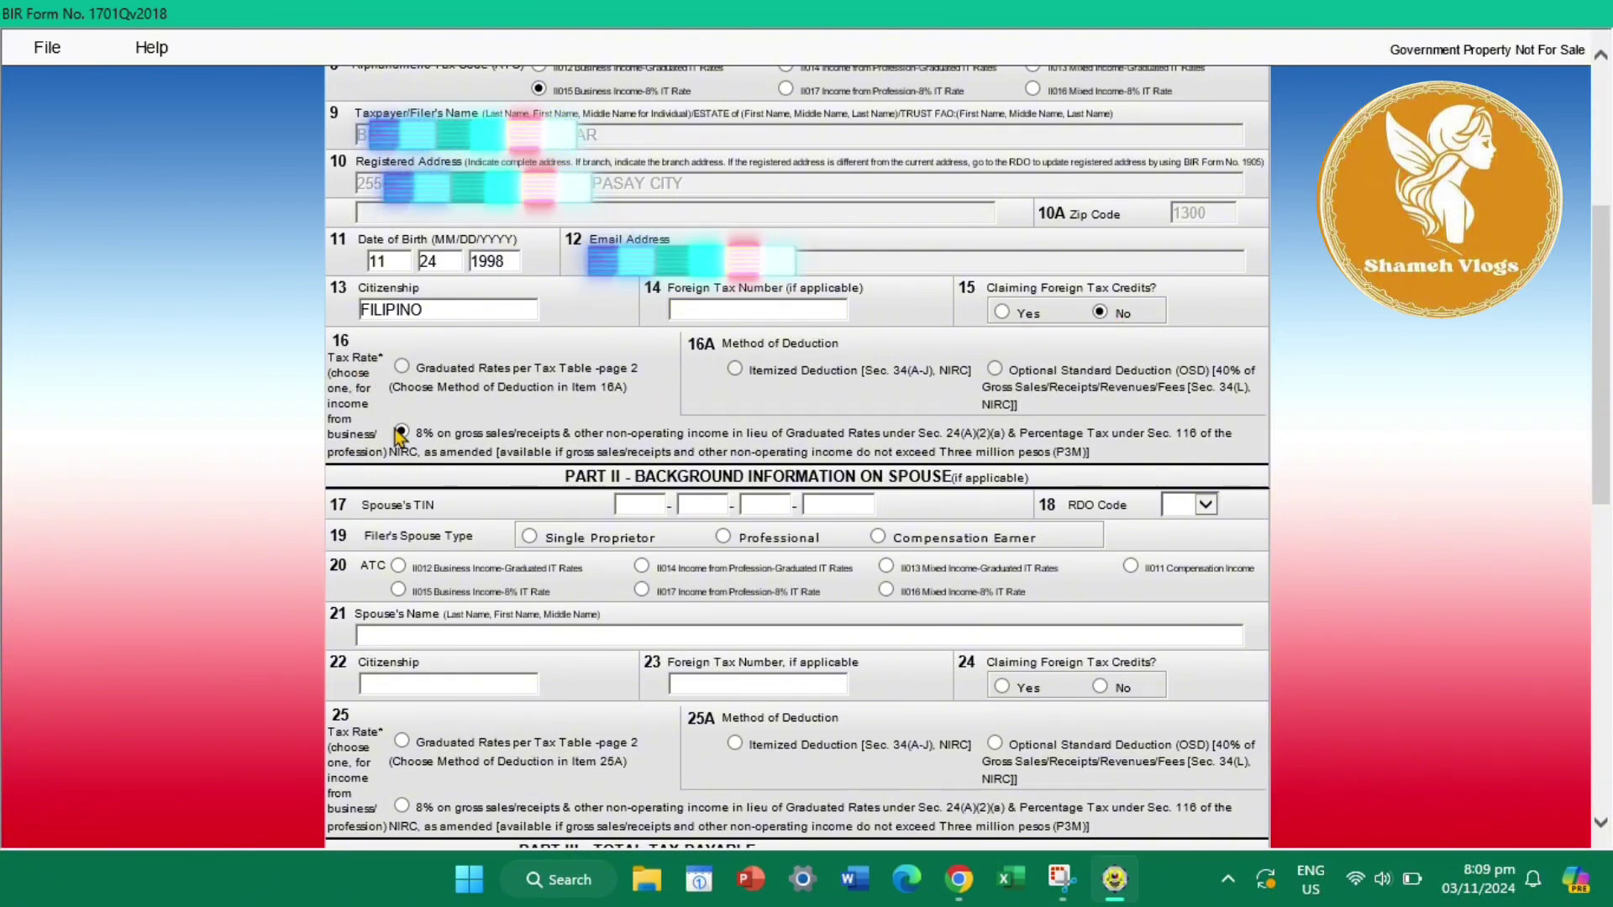
scroll(798, 454, up, 5)
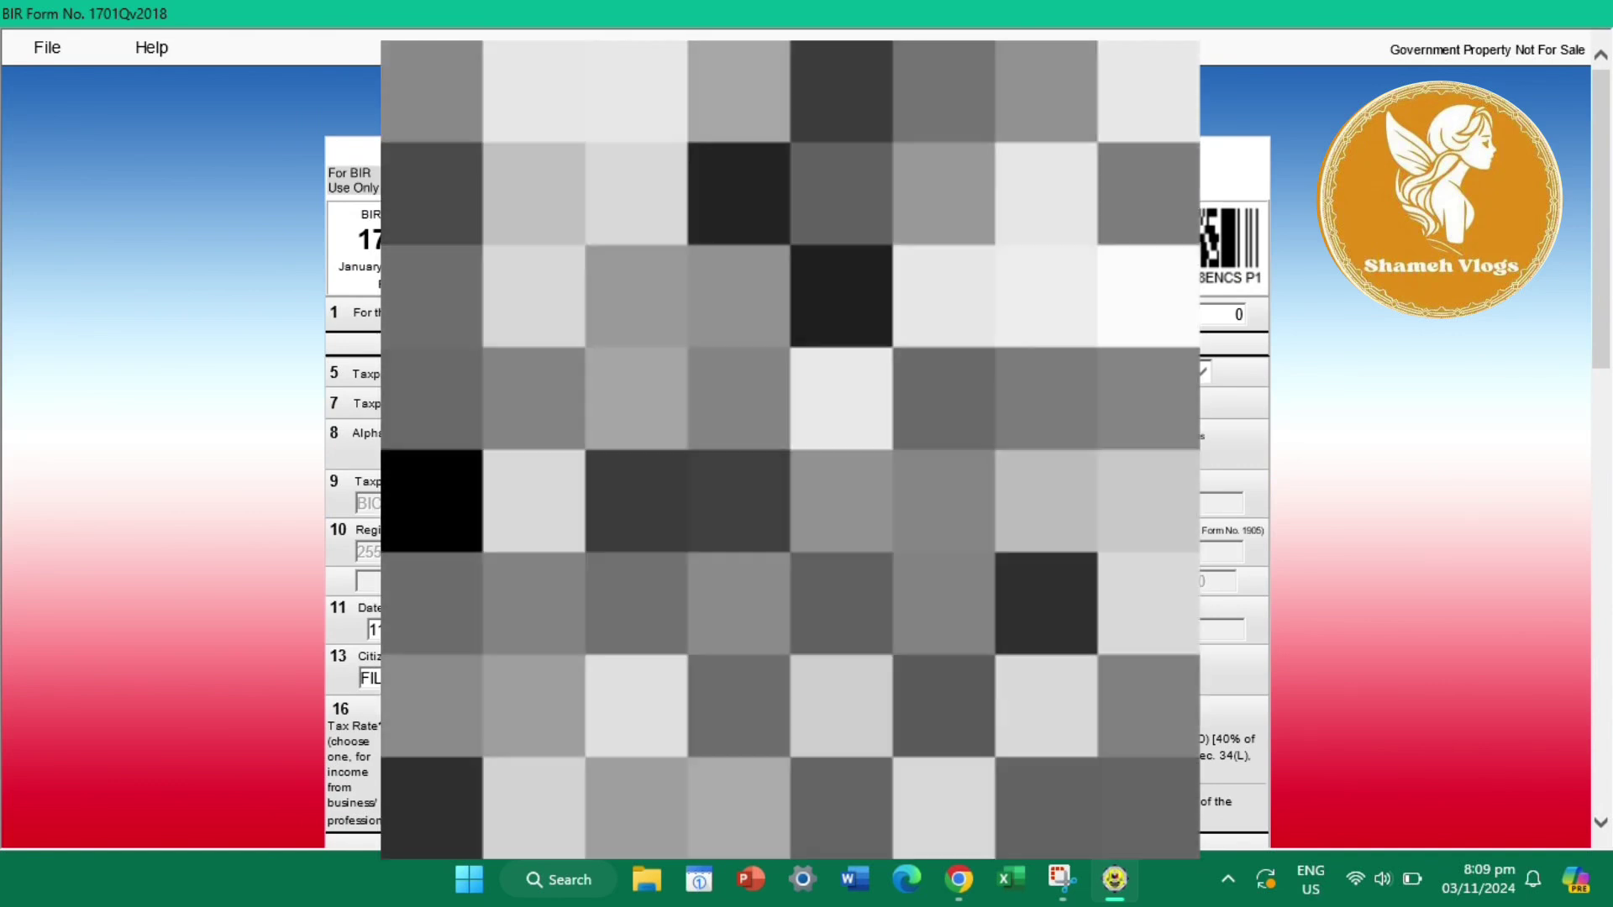
Validate the return, dismiss the success message, reopen it for editing, and go to page 2.
scroll(798, 453, down, 5)
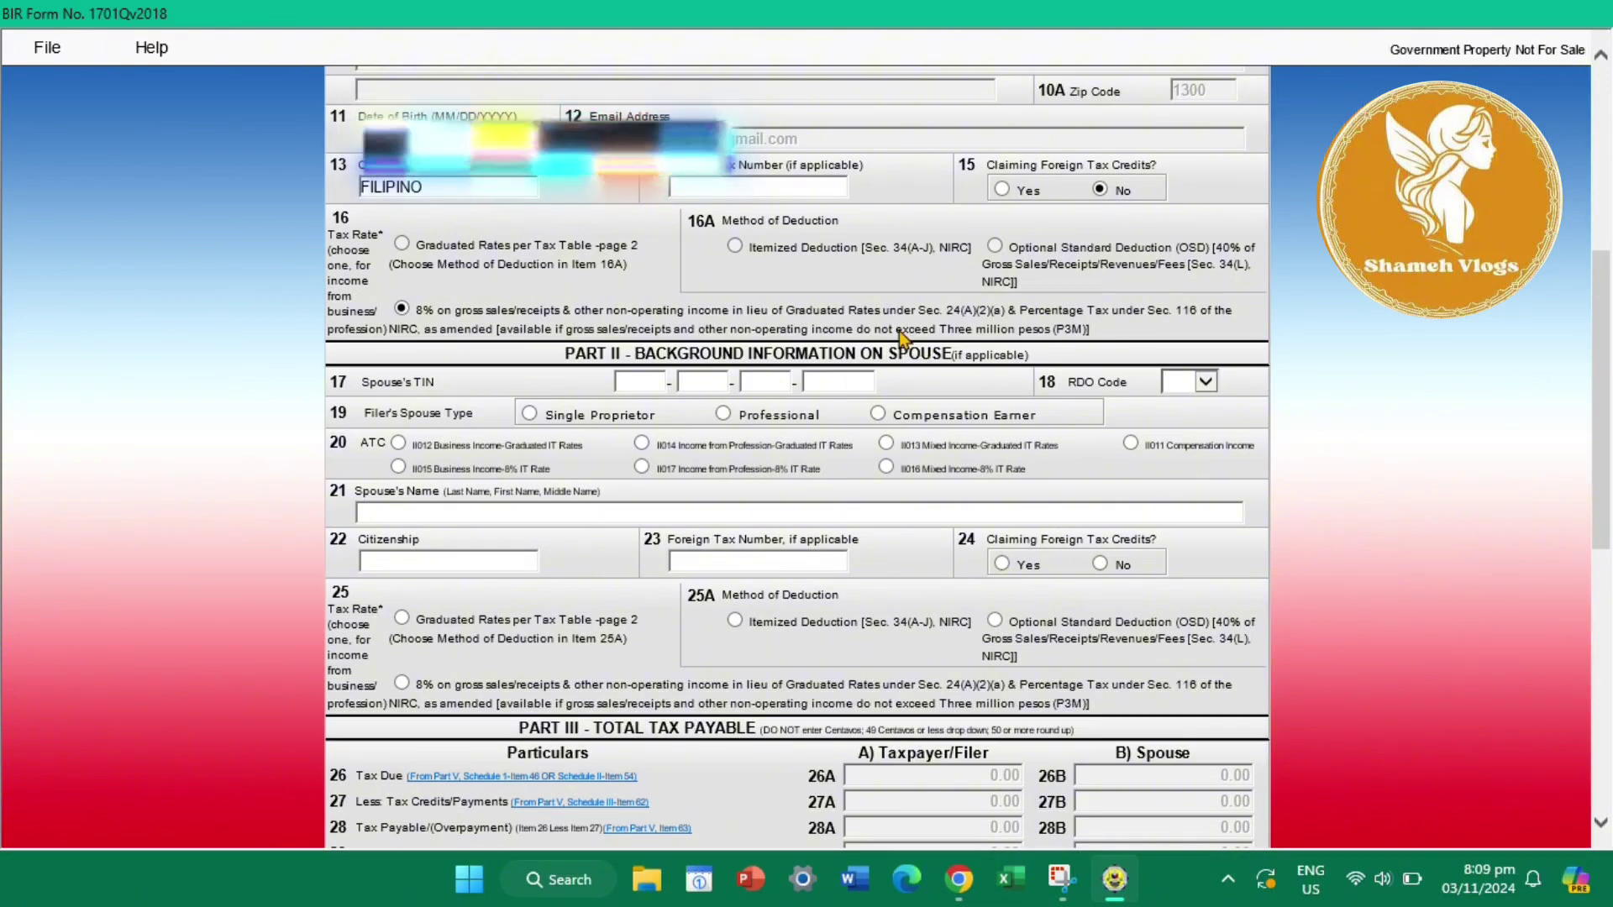
scroll(916, 349, down, 3)
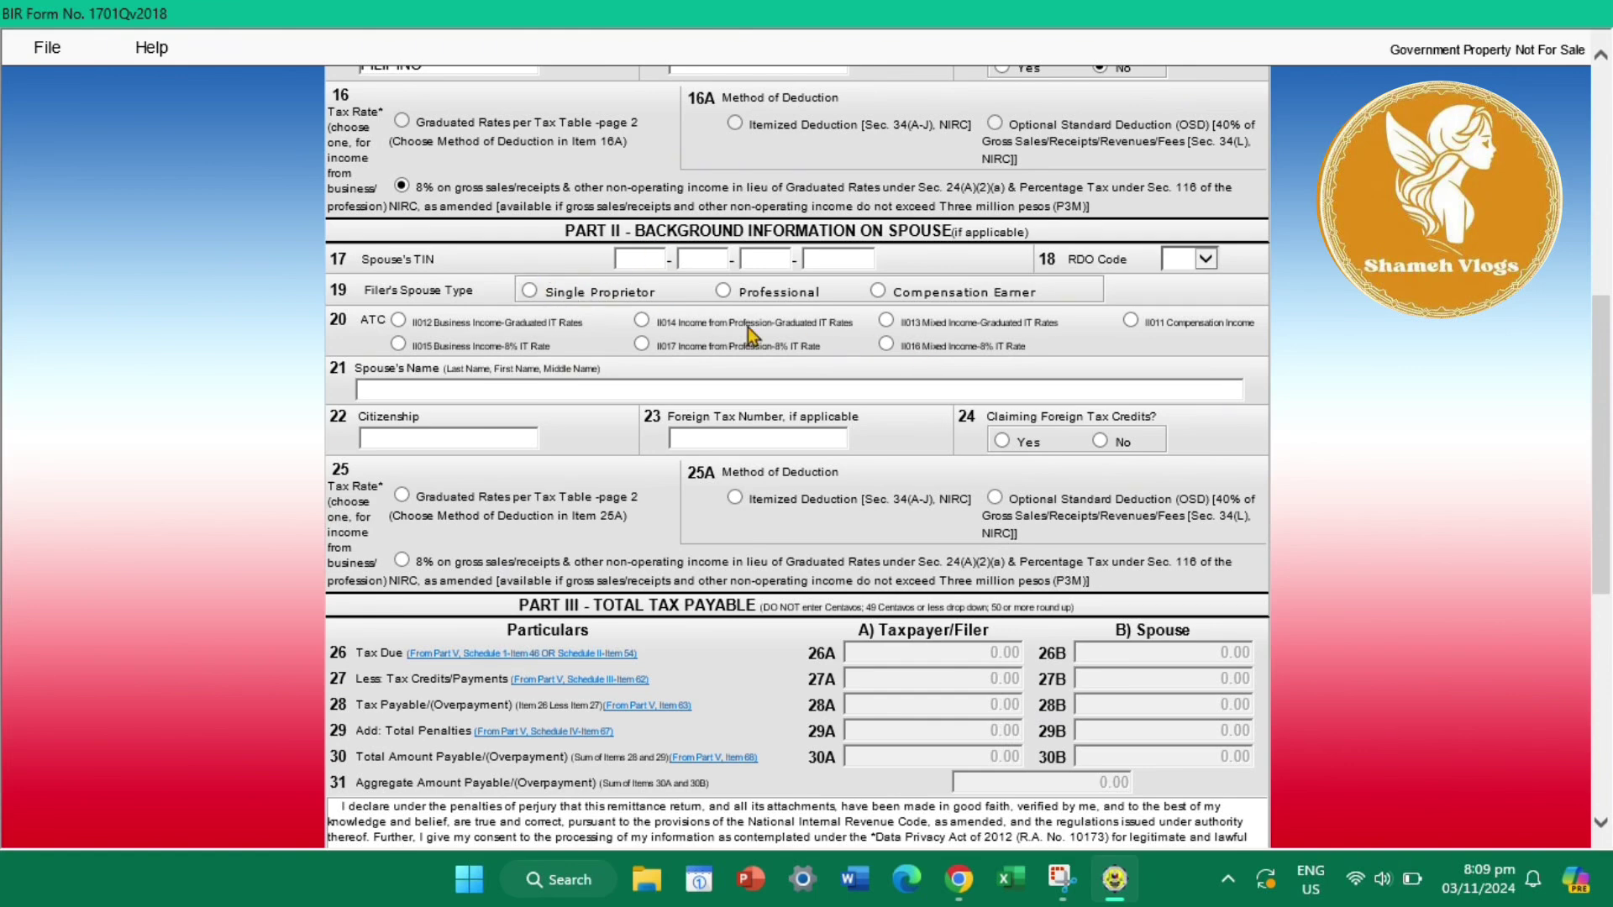
scroll(790, 239, down, 6)
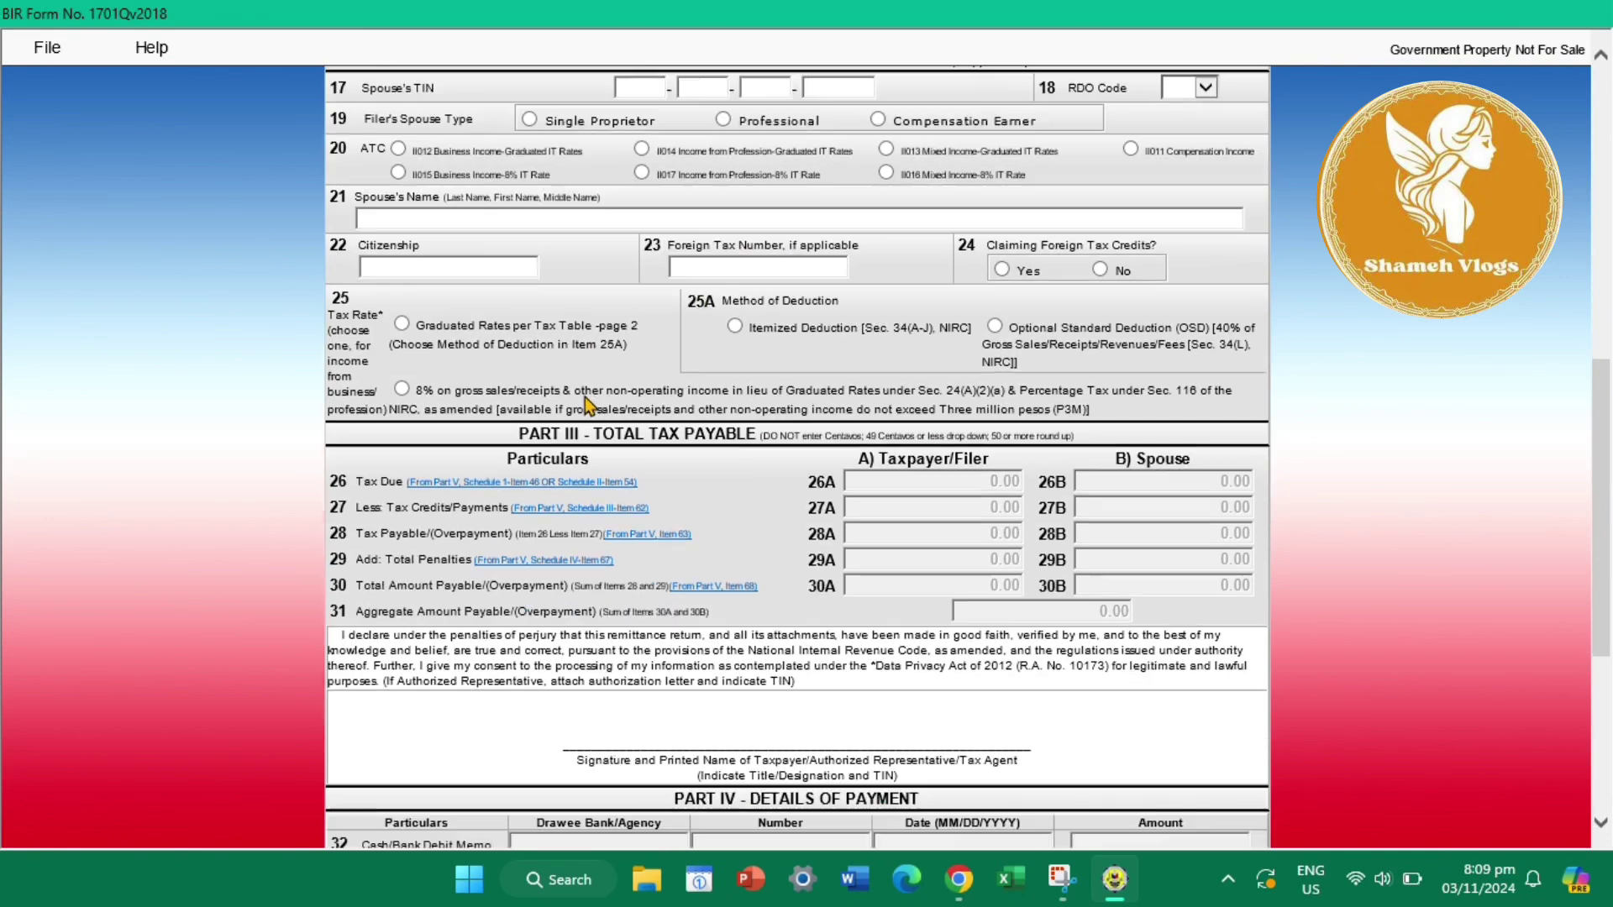
scroll(621, 403, down, 3)
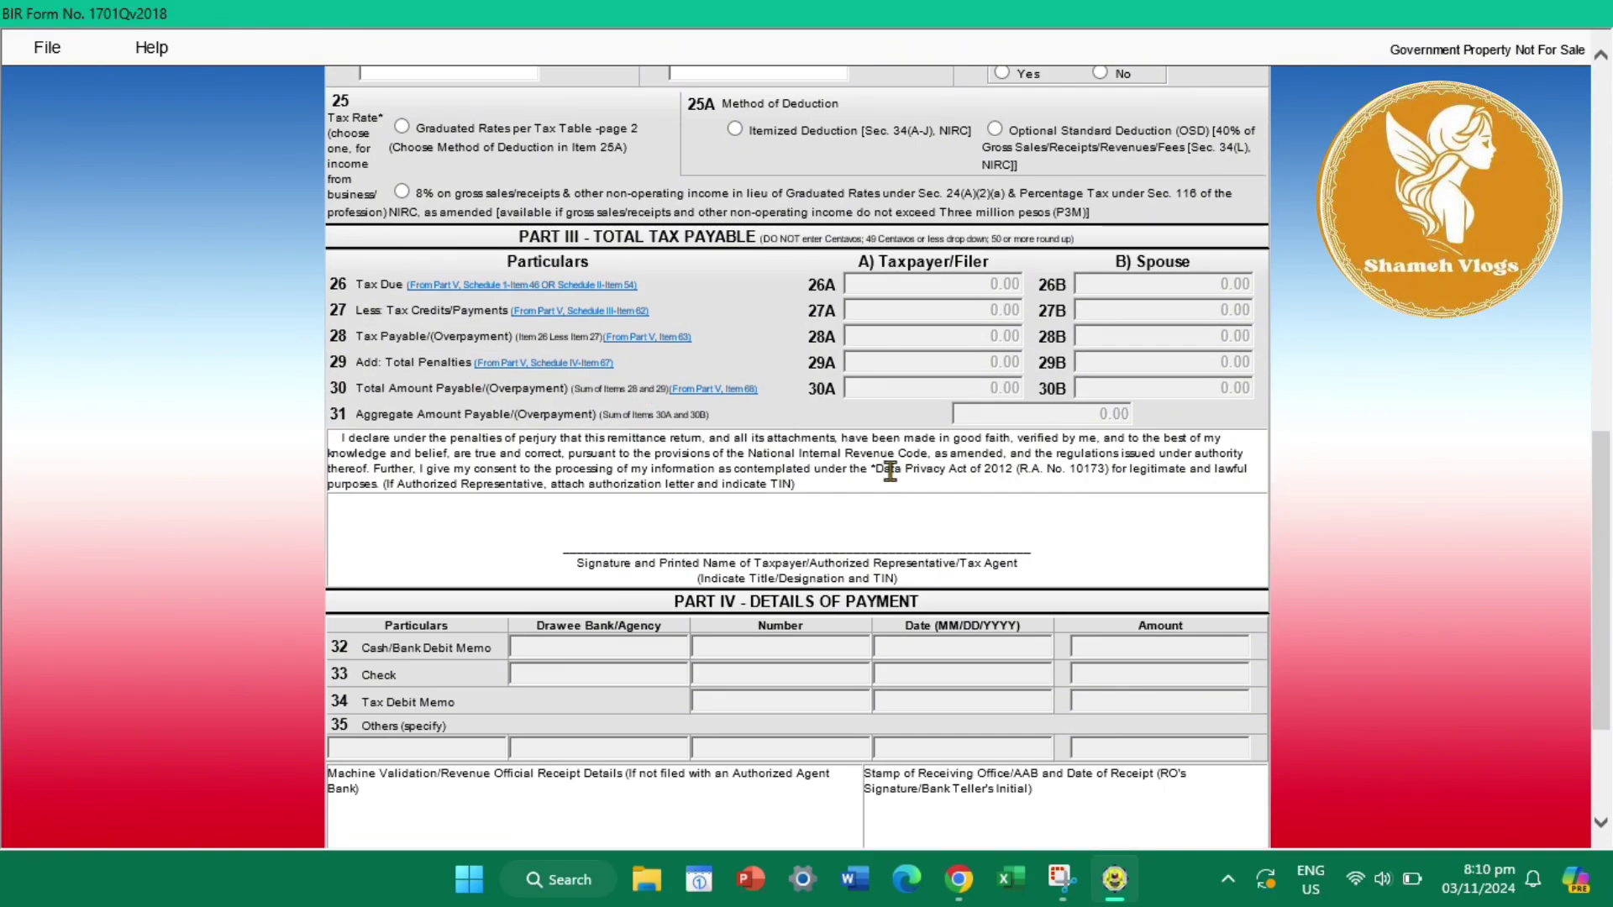
scroll(840, 487, down, 5)
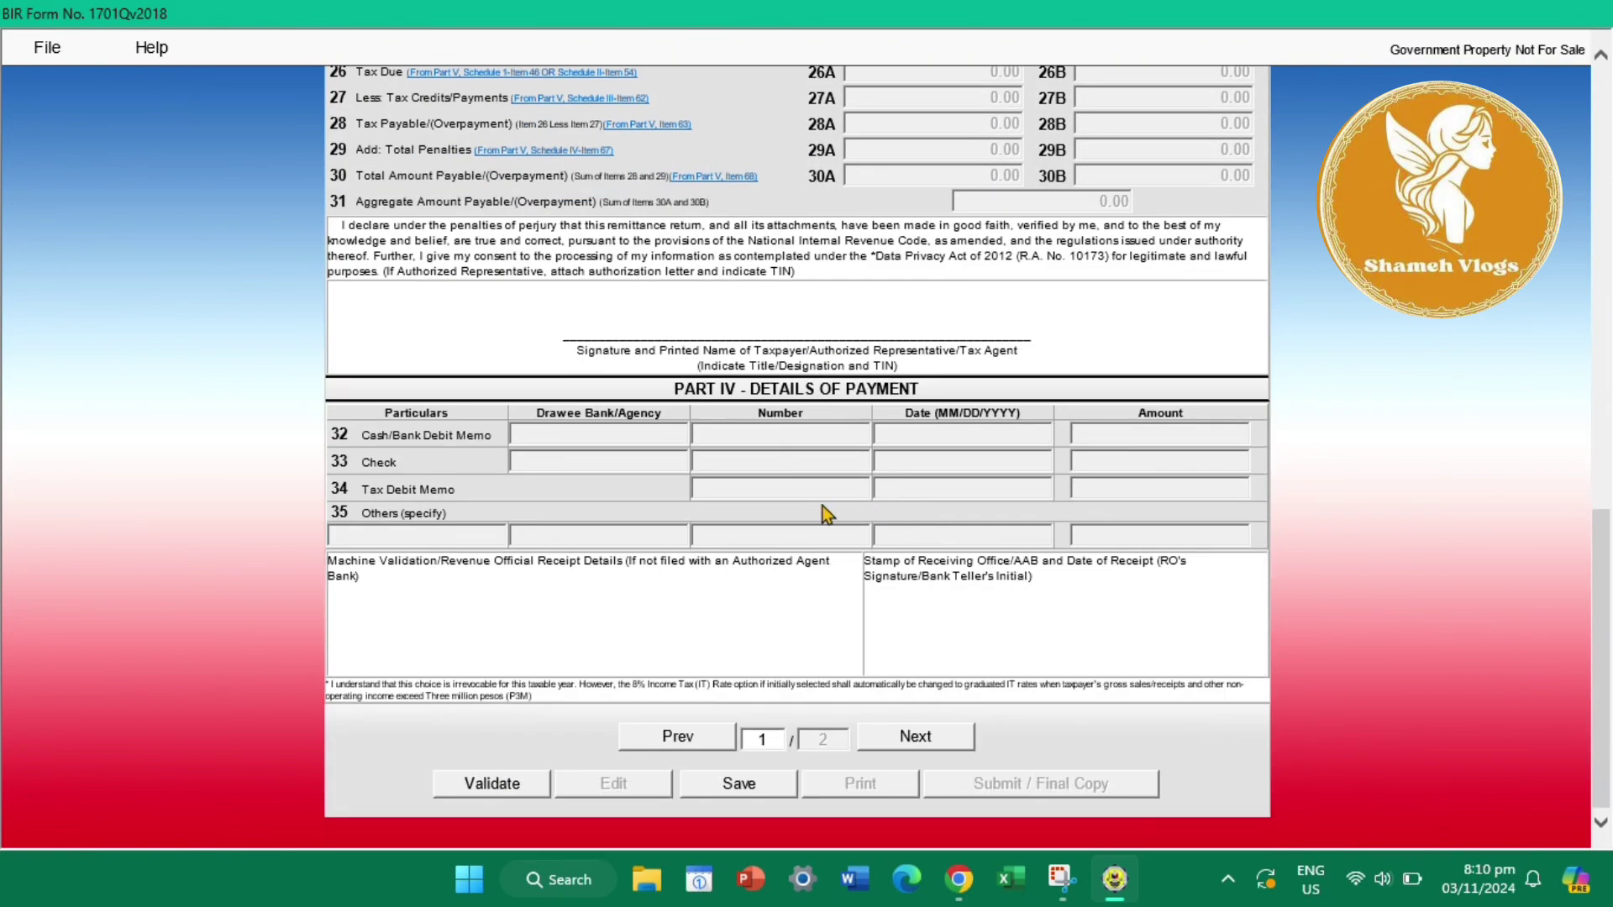
click(492, 785)
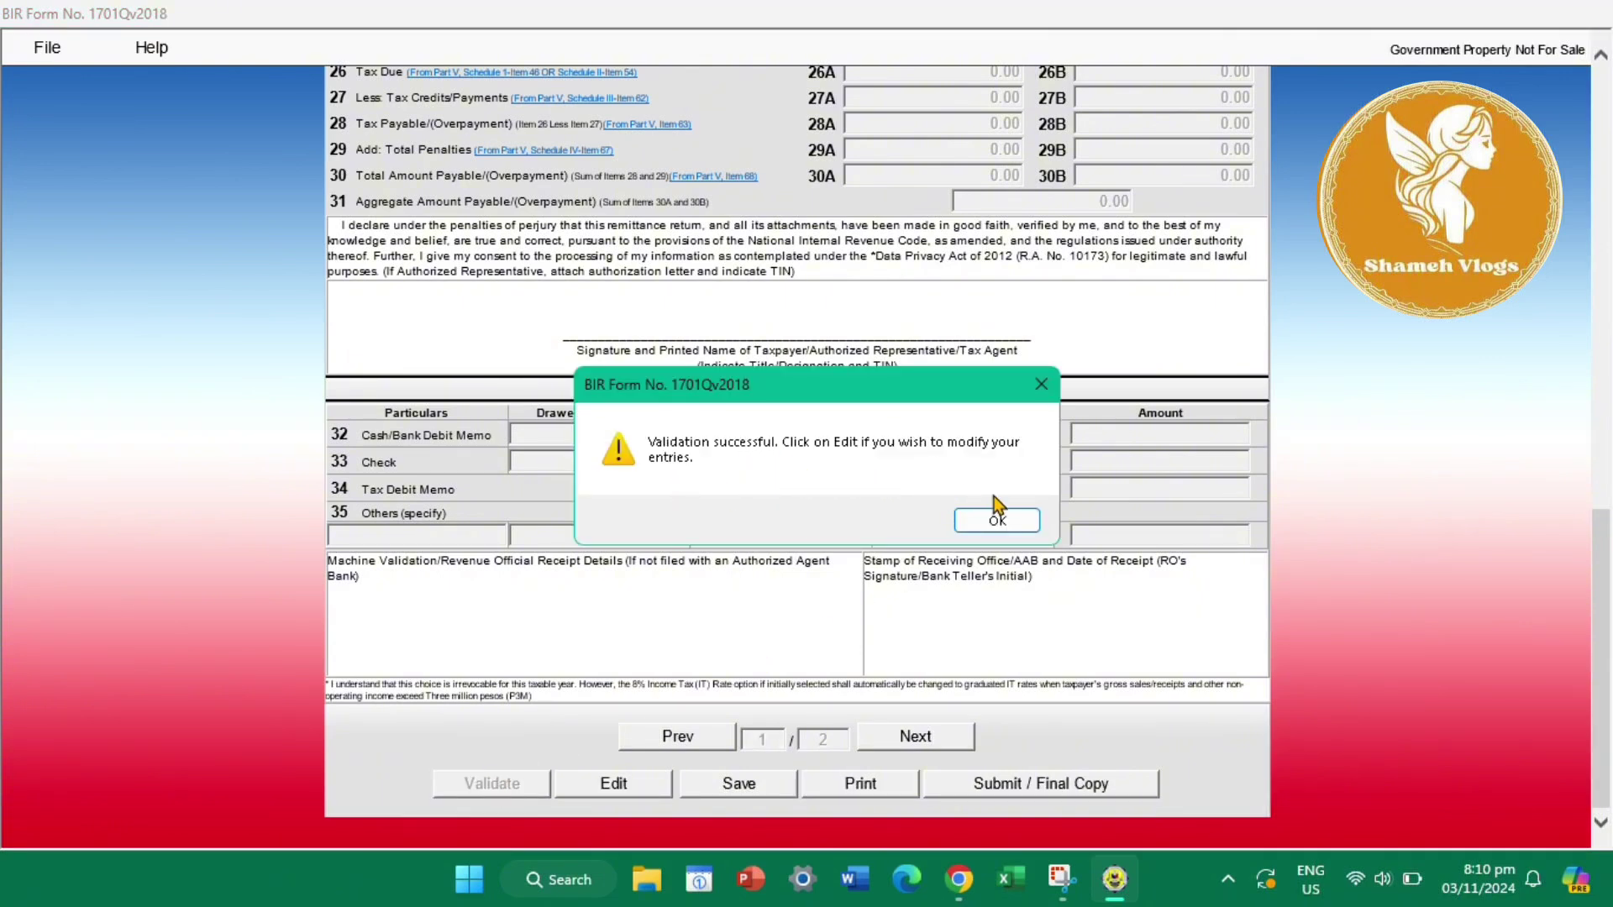
click(995, 522)
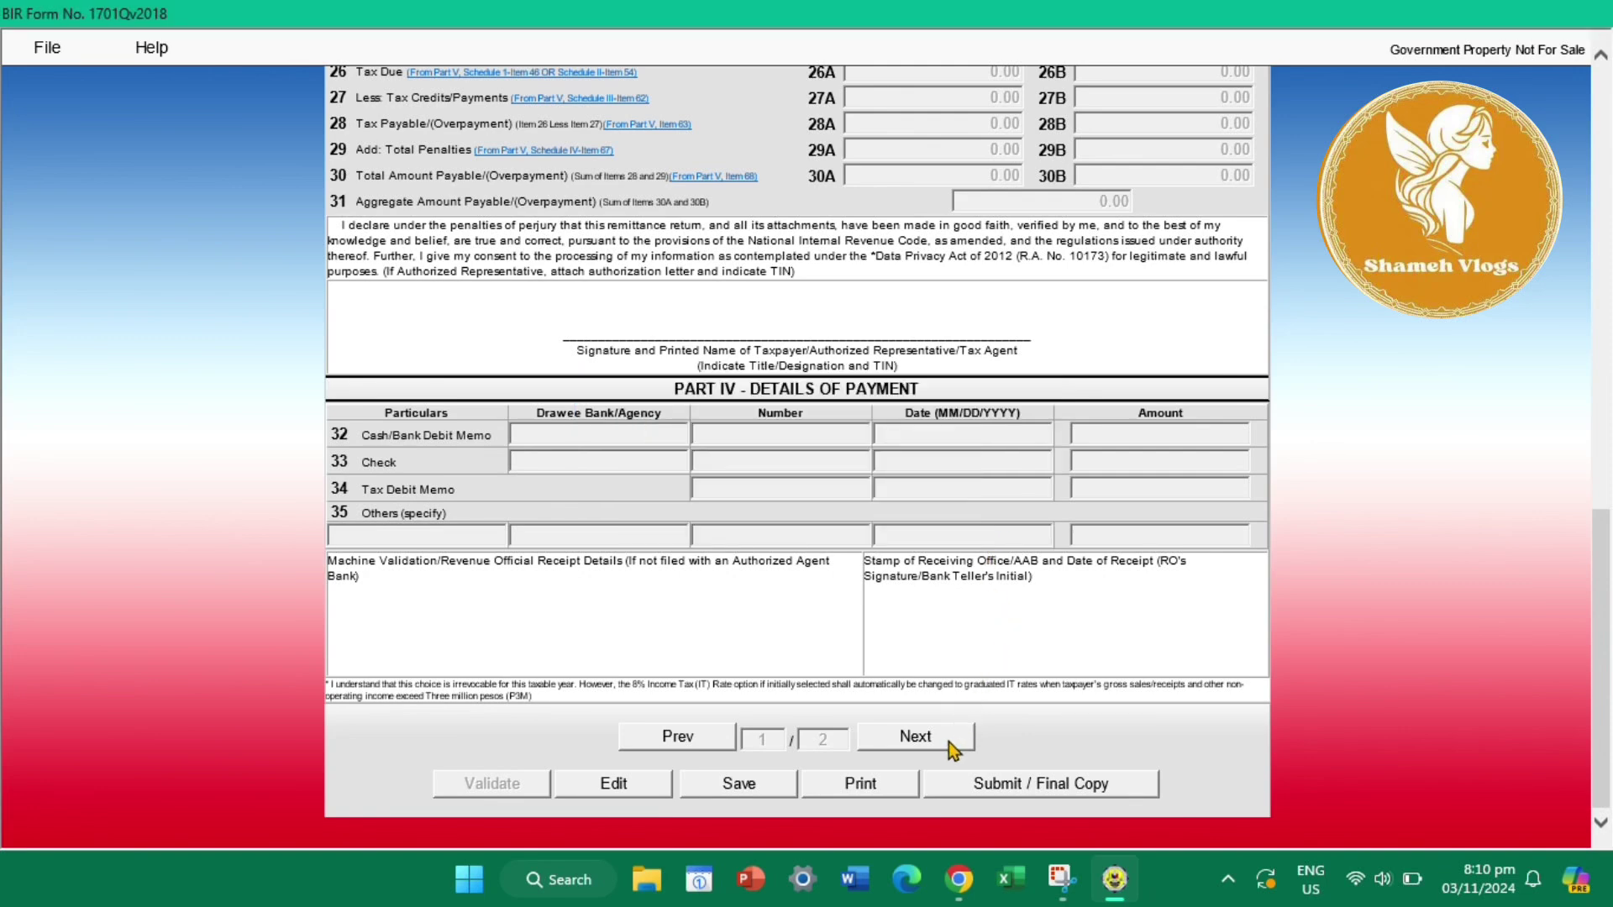
click(626, 789)
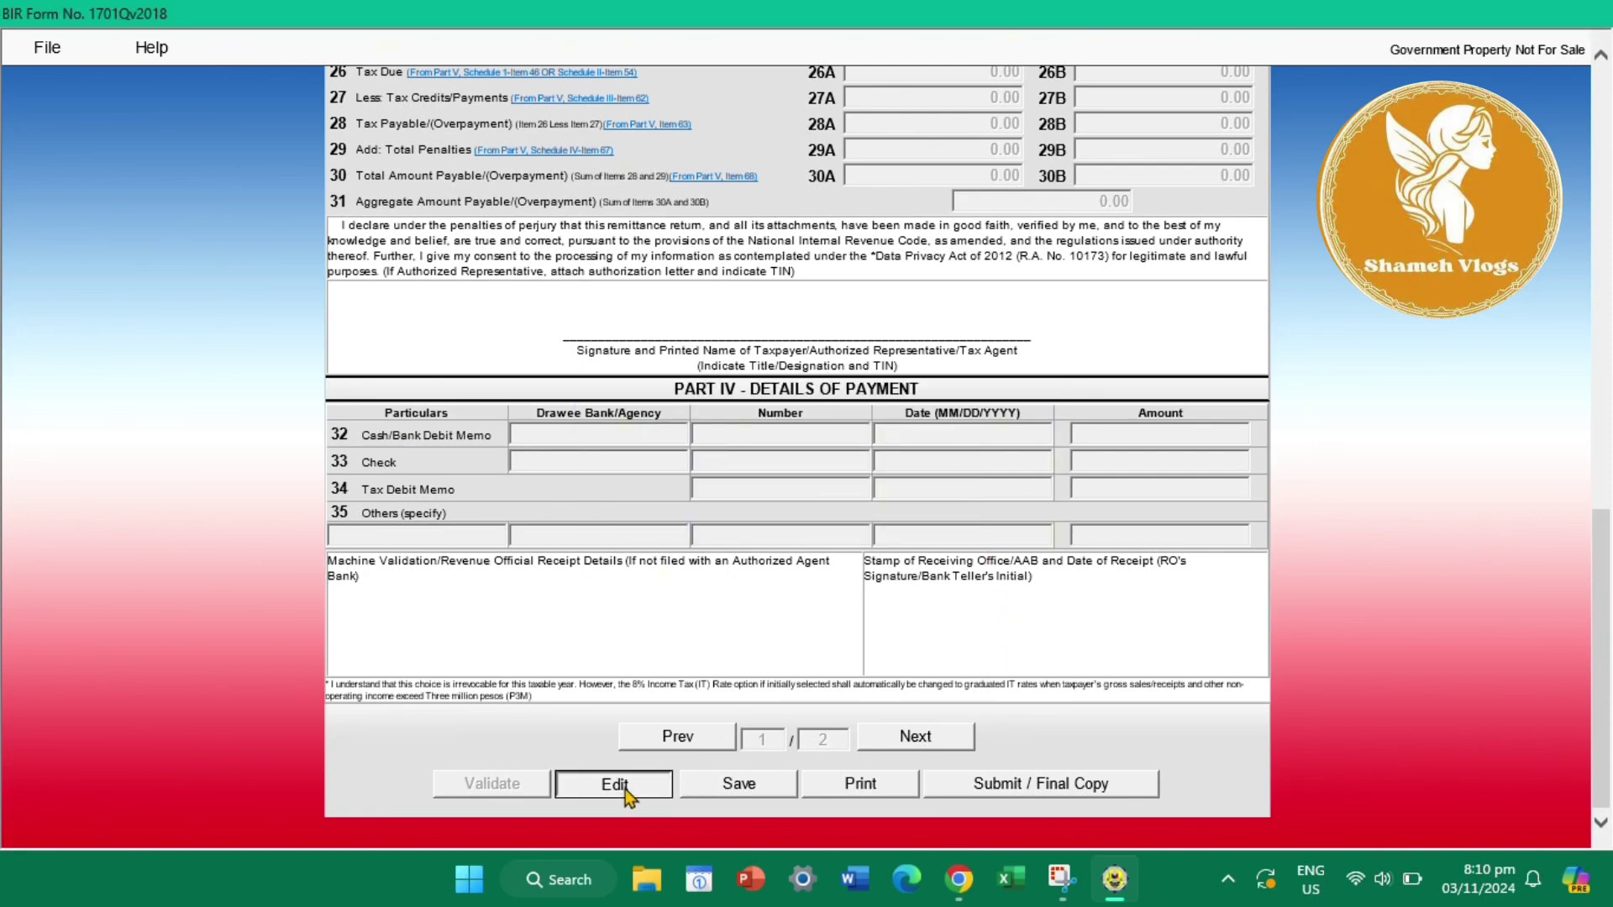
click(915, 737)
Clear item 48A and commit it as 0.00.
scroll(812, 470, up, 15)
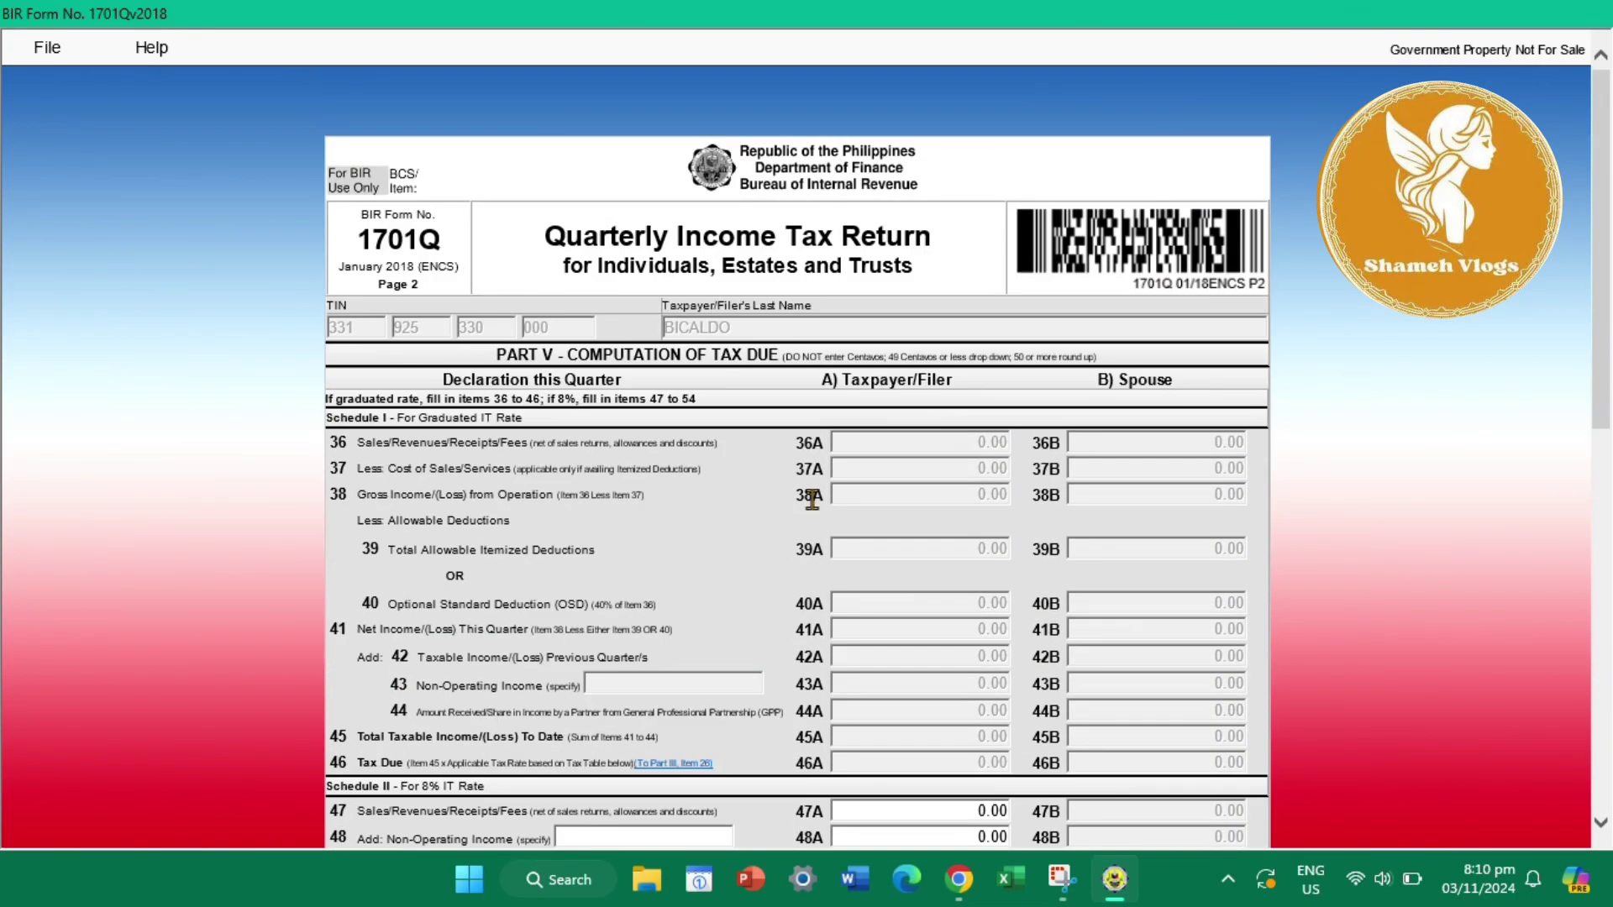
scroll(812, 496, down, 6)
scroll(823, 492, up, 6)
scroll(875, 593, down, 4)
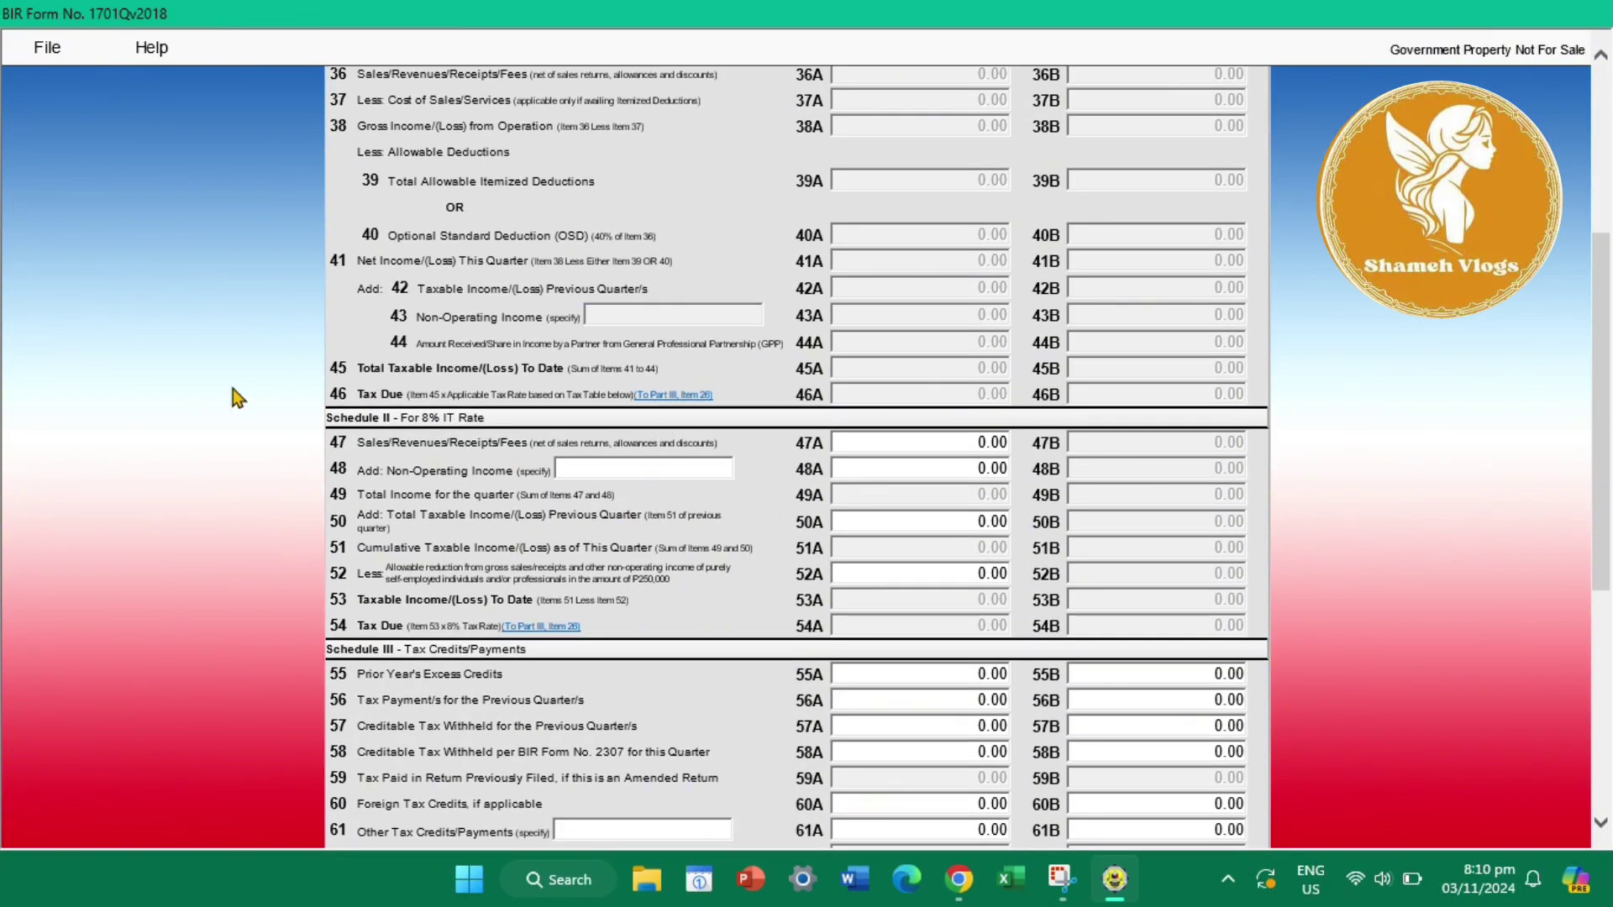
click(934, 467)
click(987, 472)
click(998, 468)
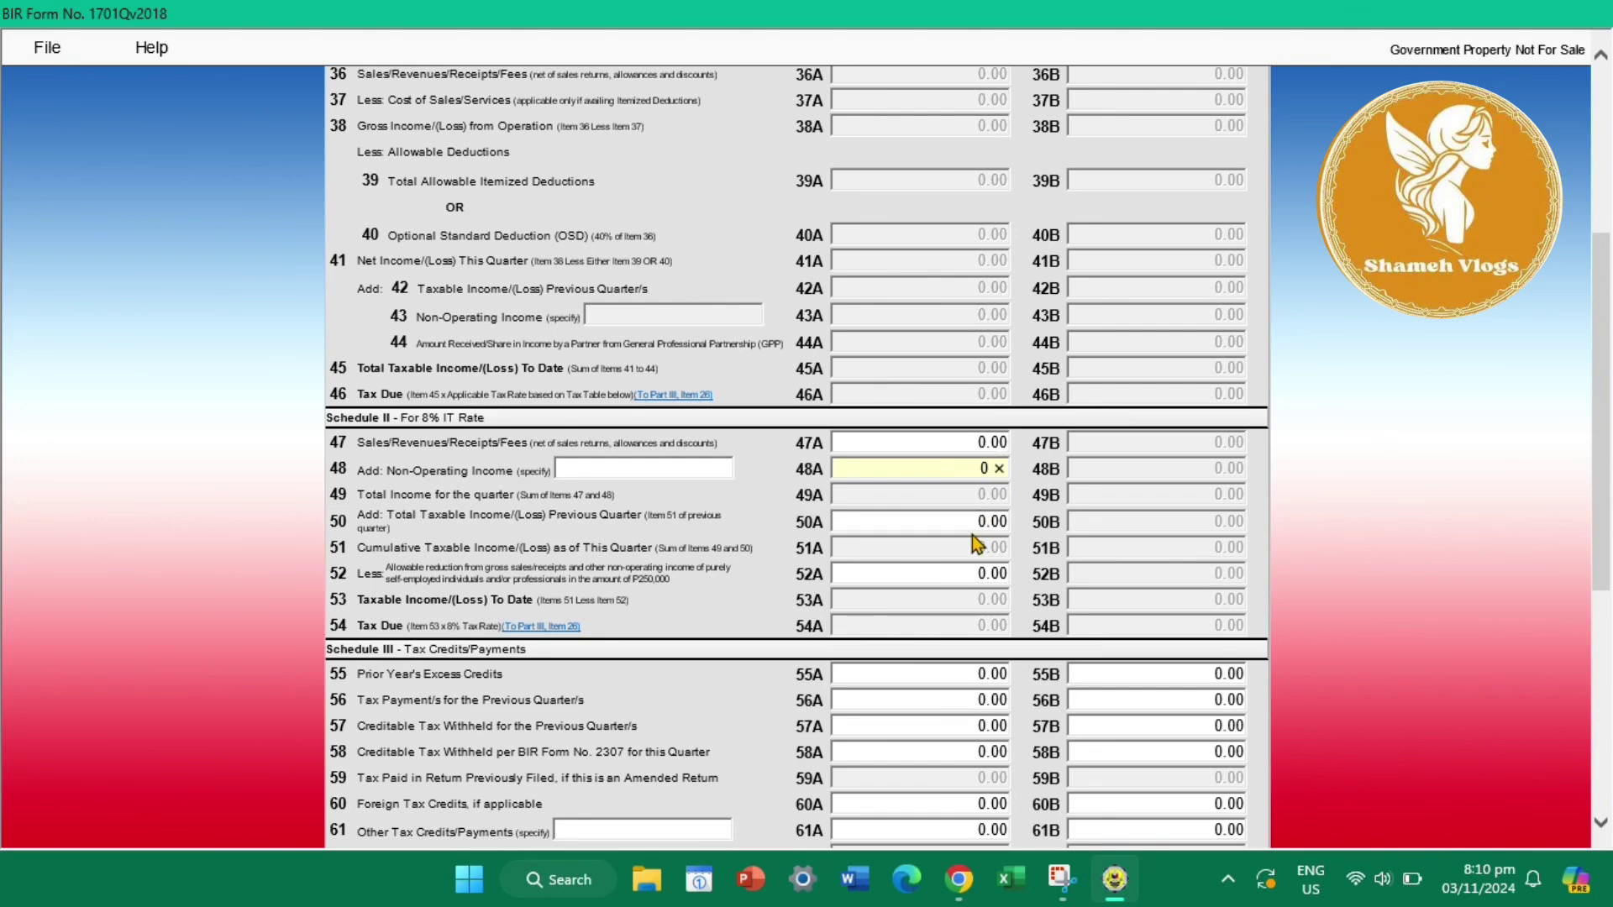
click(970, 509)
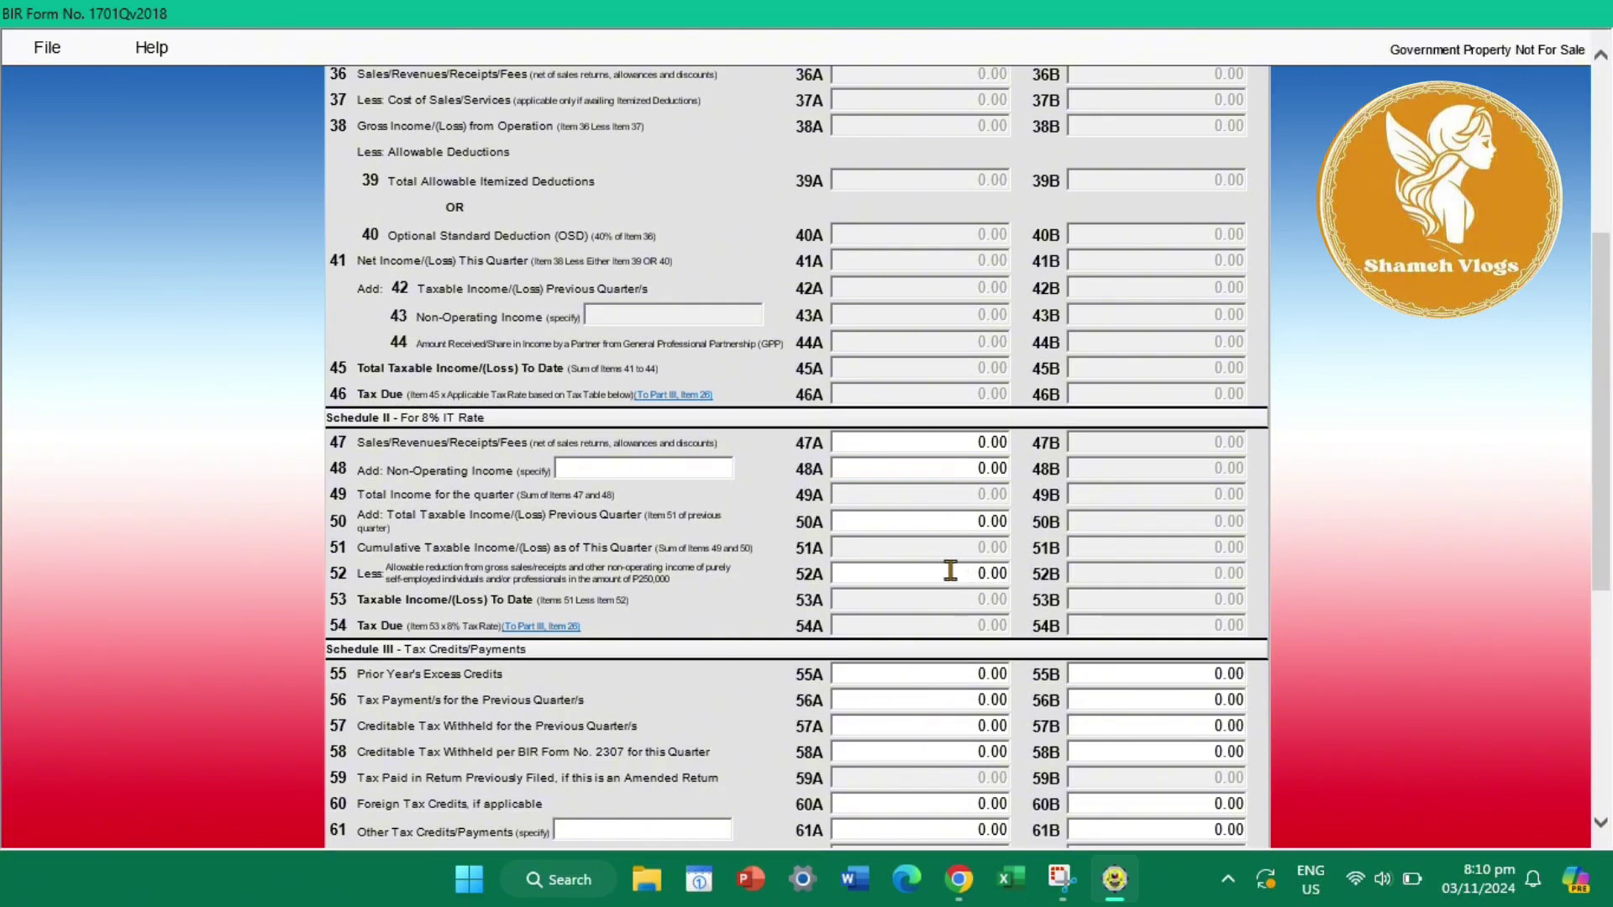
Replace item 52A with 0 so it reads 0.00.
click(999, 573)
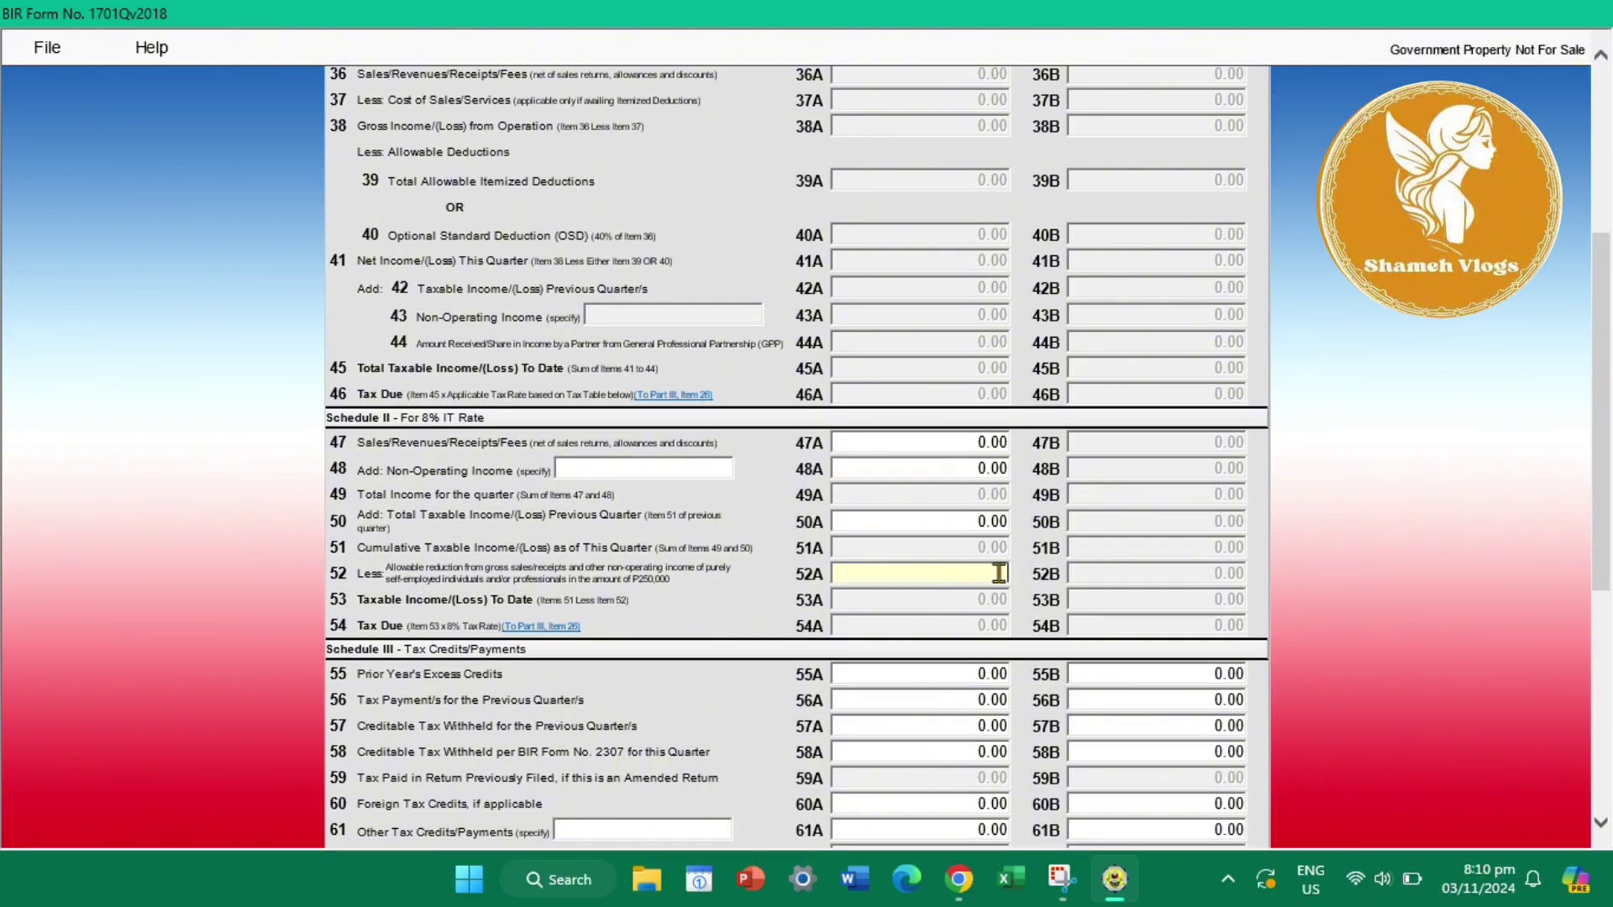
text(0)
scroll(904, 648, down, 3)
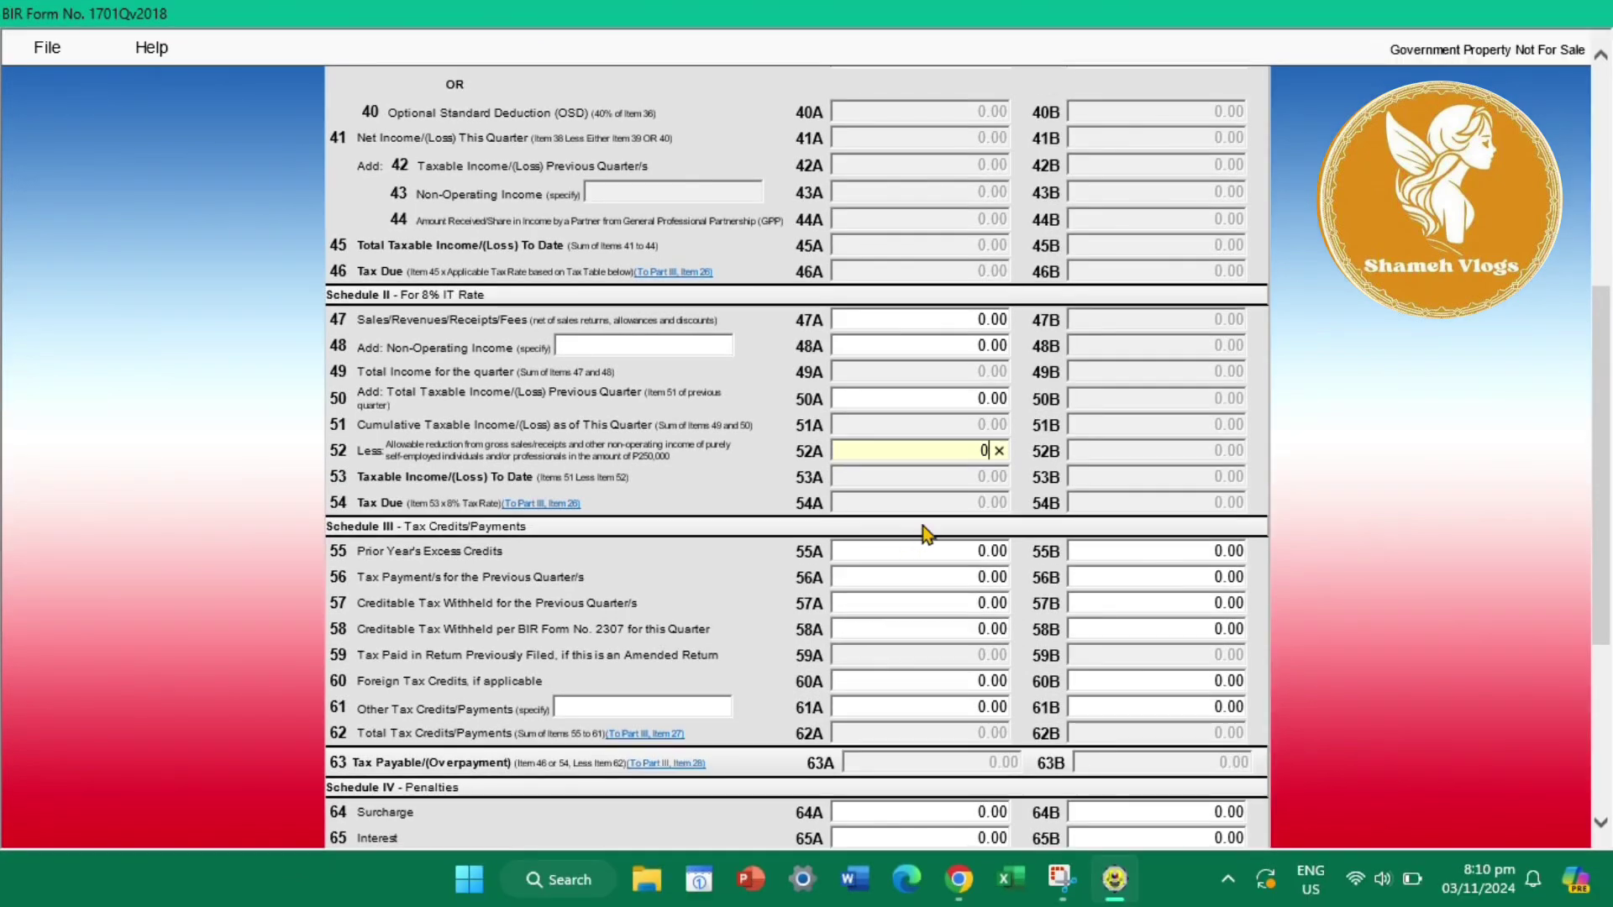
click(930, 508)
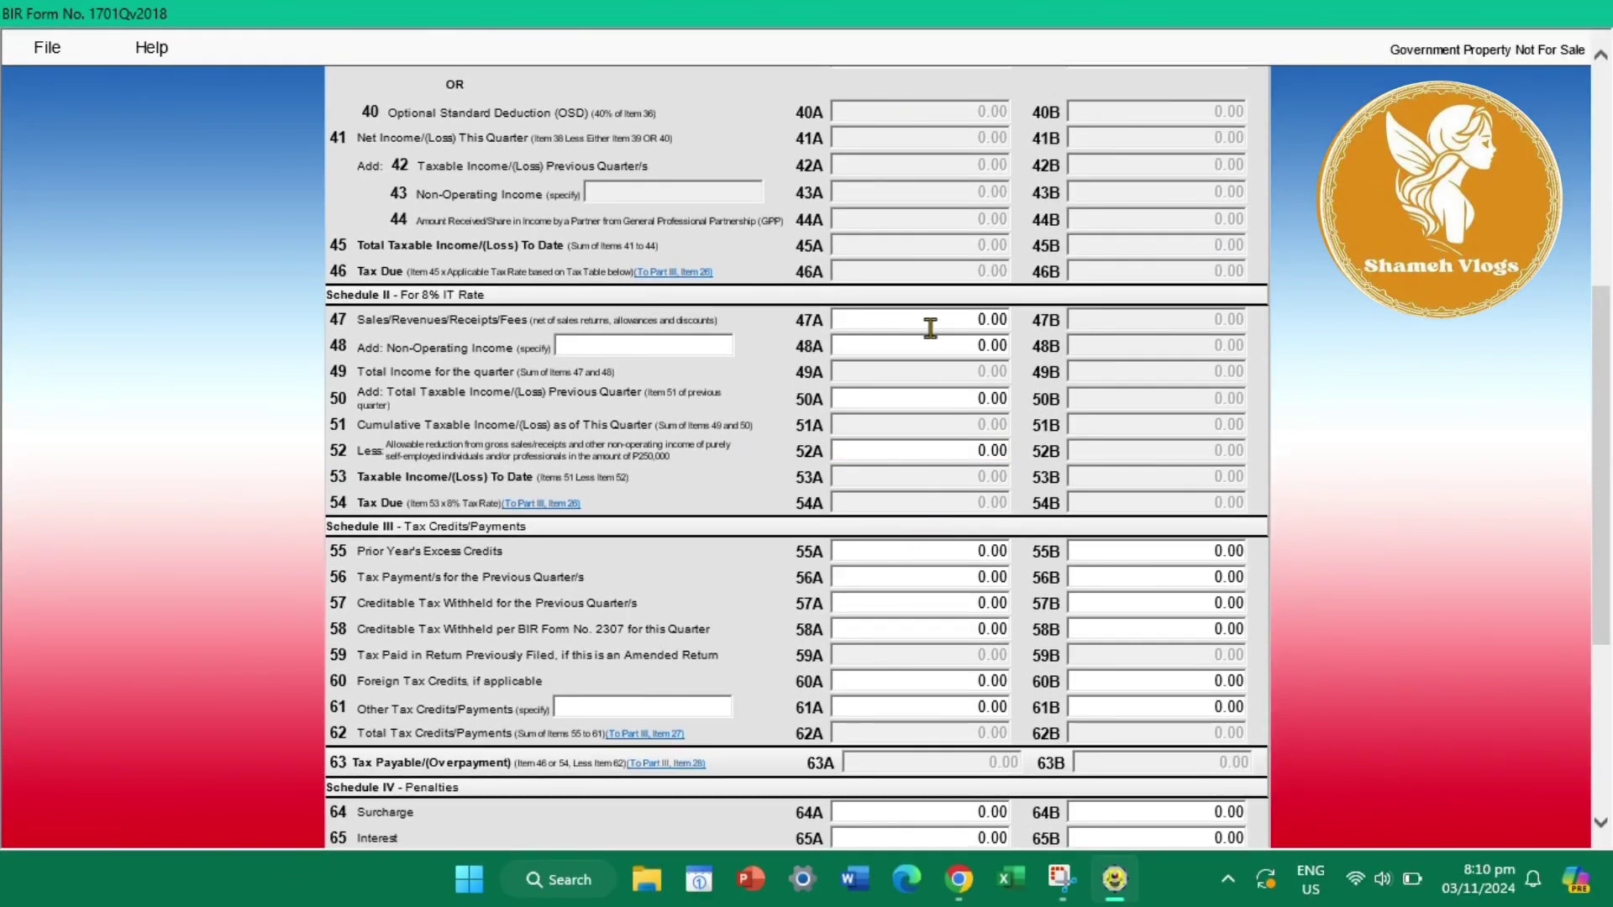
scroll(972, 497, down, 5)
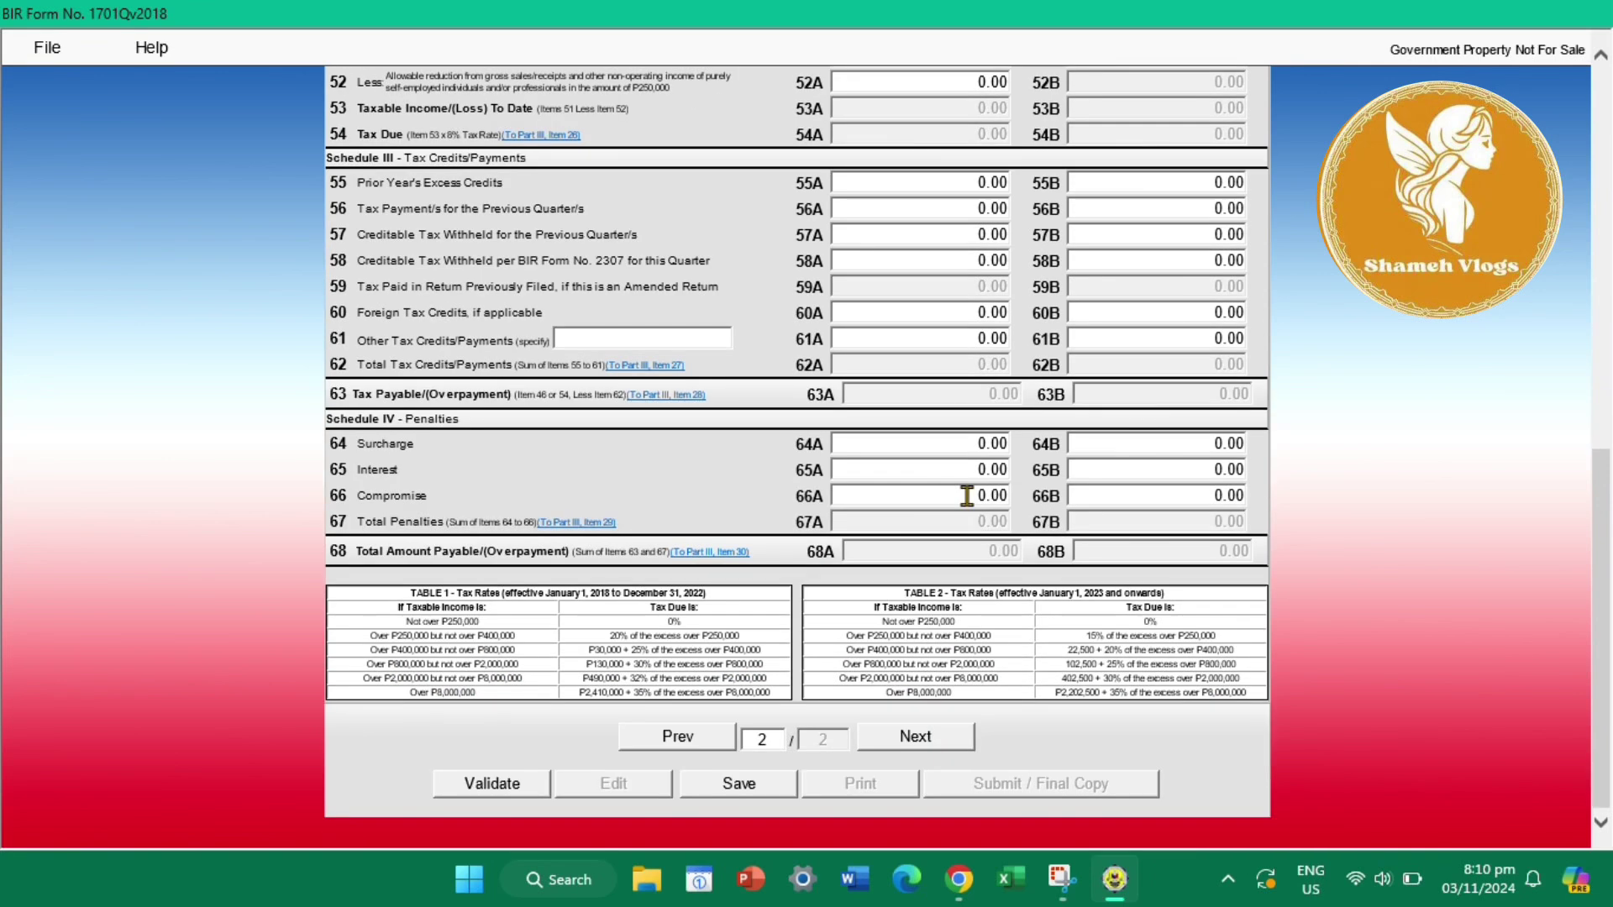
Validate the 1701Q again and return to page 1's Part IV Details of Payment.
click(484, 786)
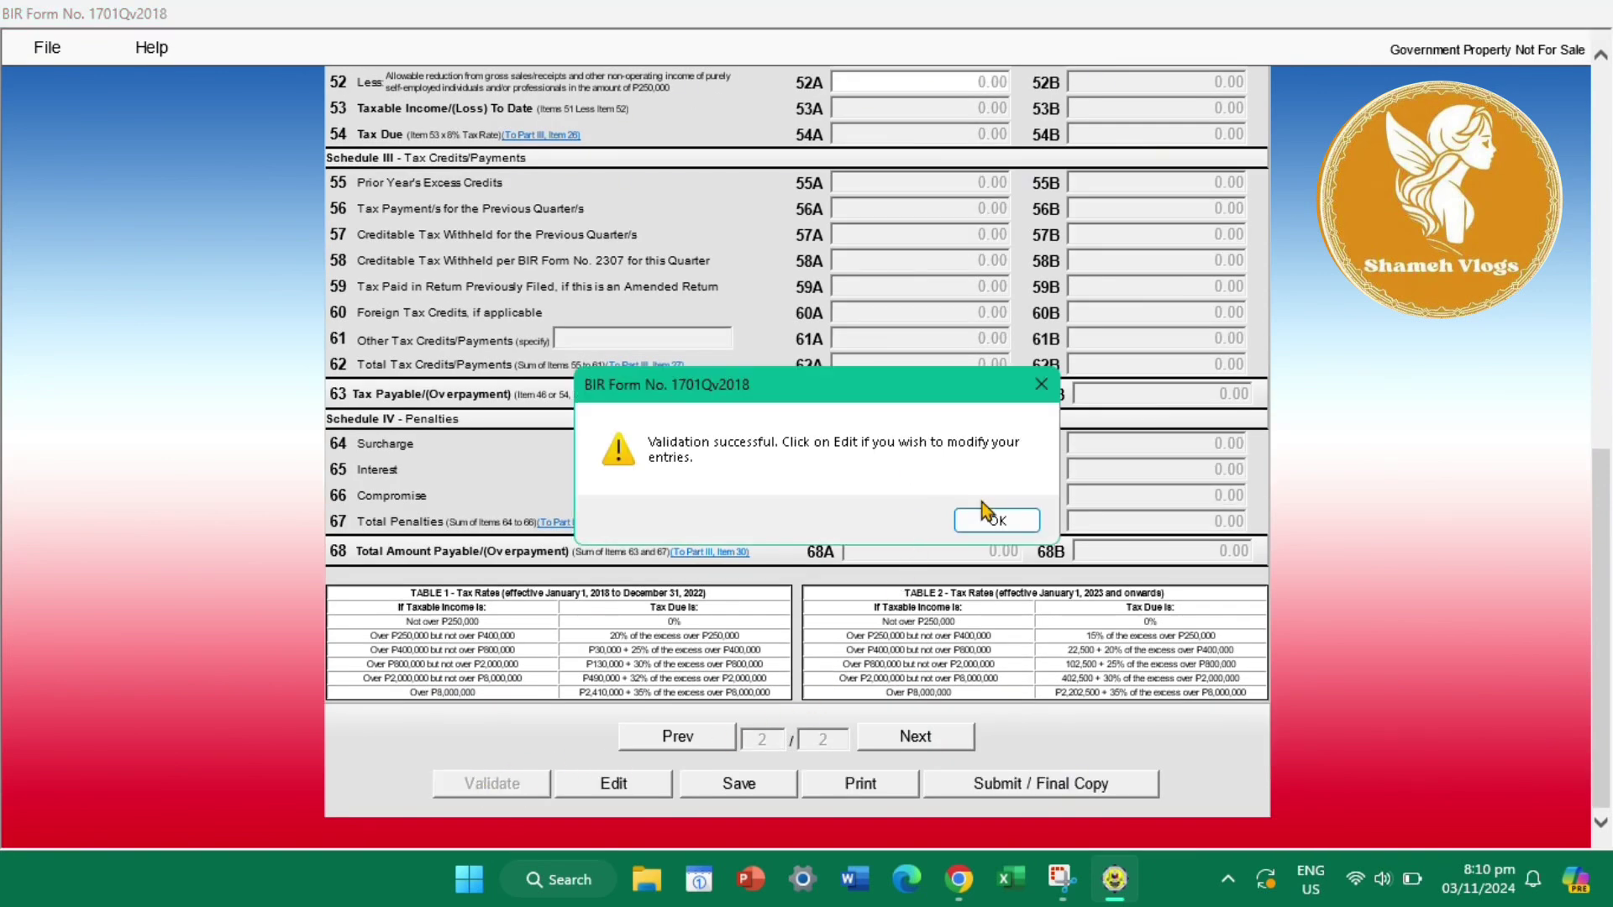
click(1018, 522)
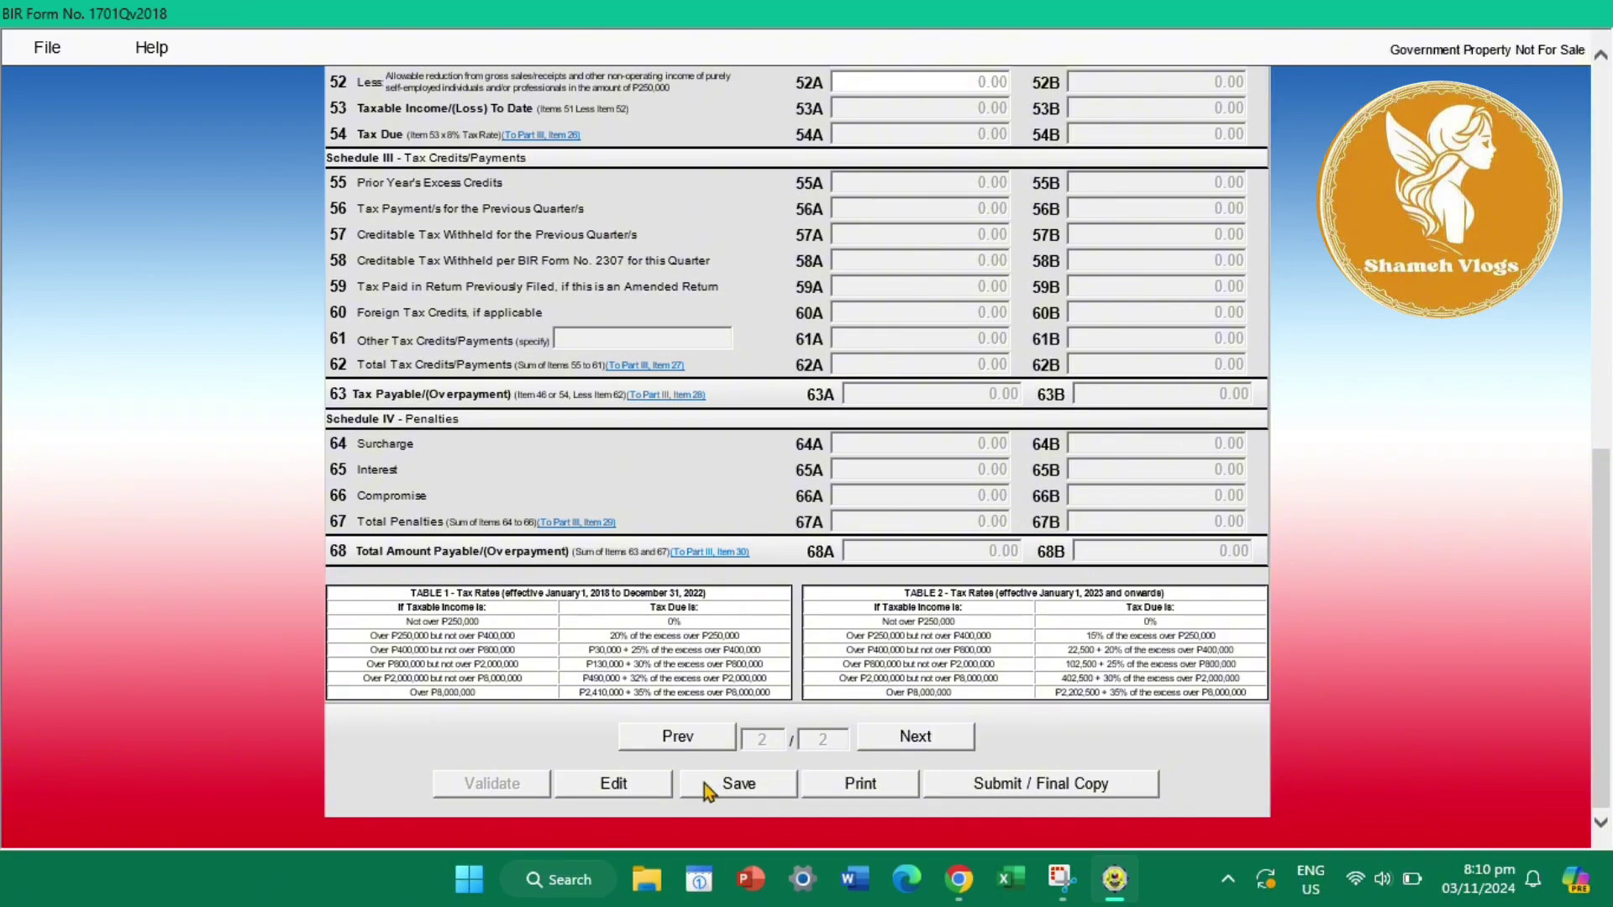
click(678, 737)
scroll(680, 739, up, 6)
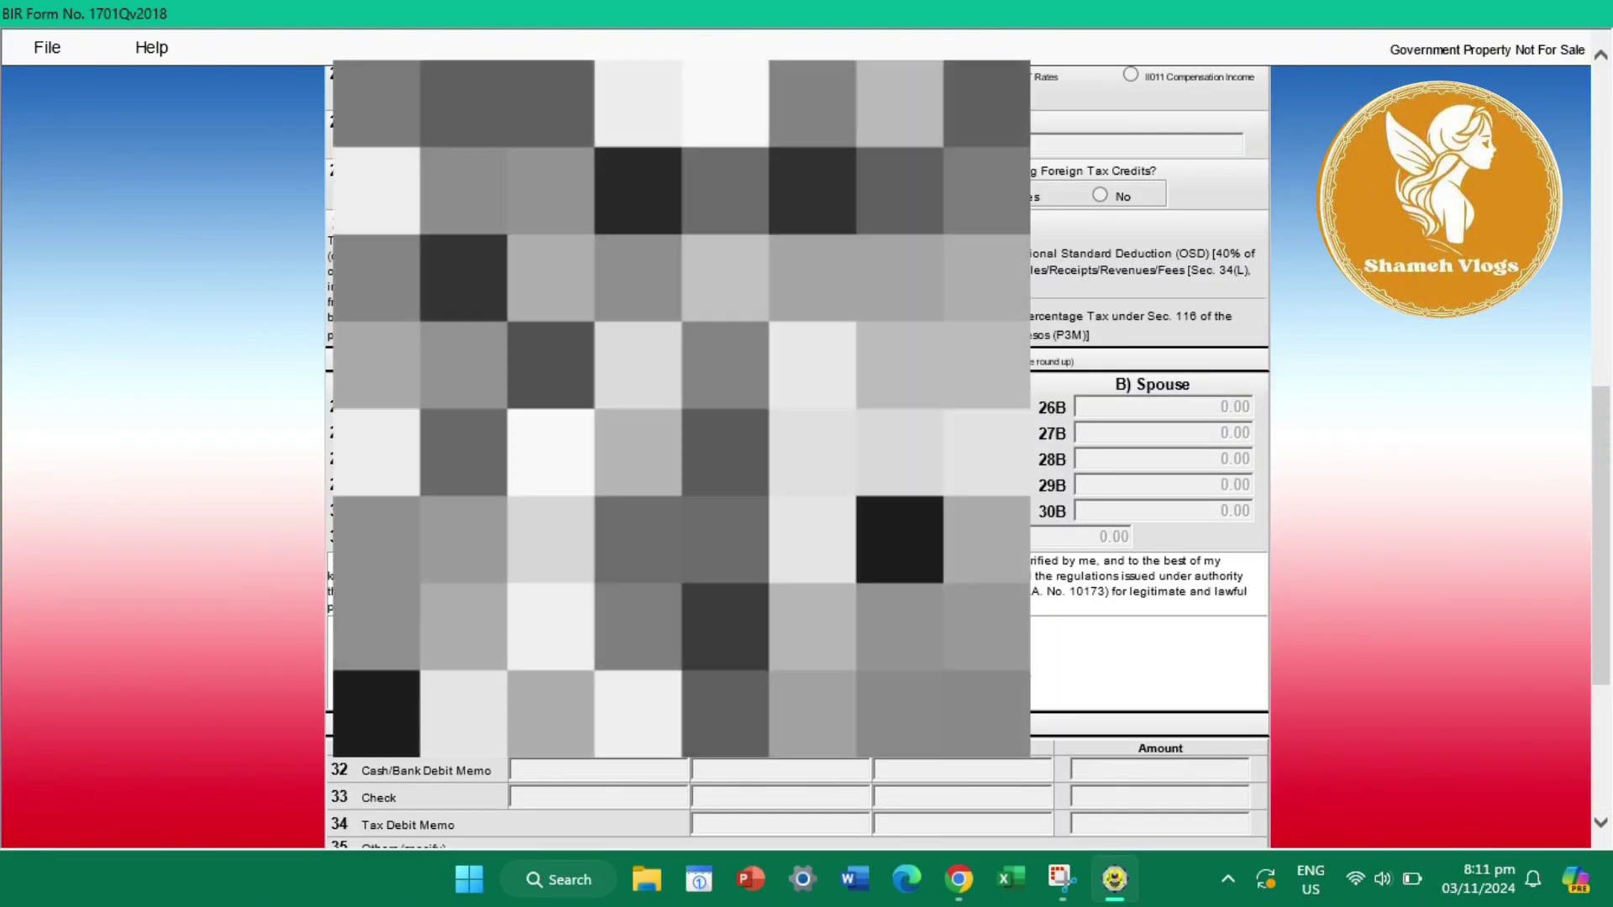
scroll(802, 682, up, 4)
scroll(803, 682, down, 12)
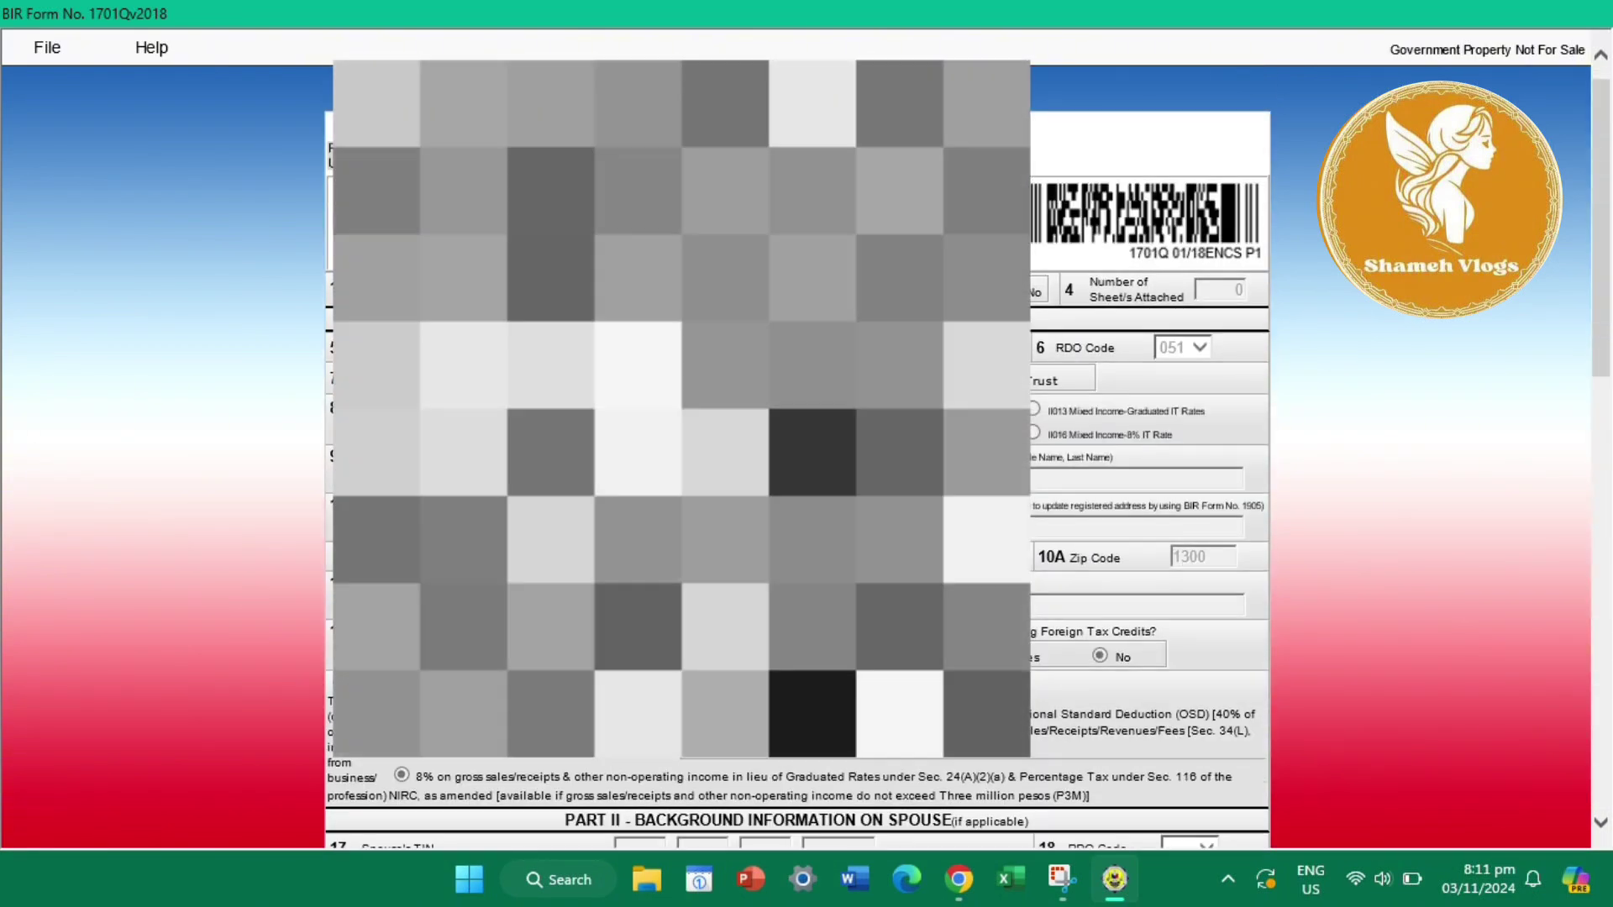
scroll(803, 689, down, 1)
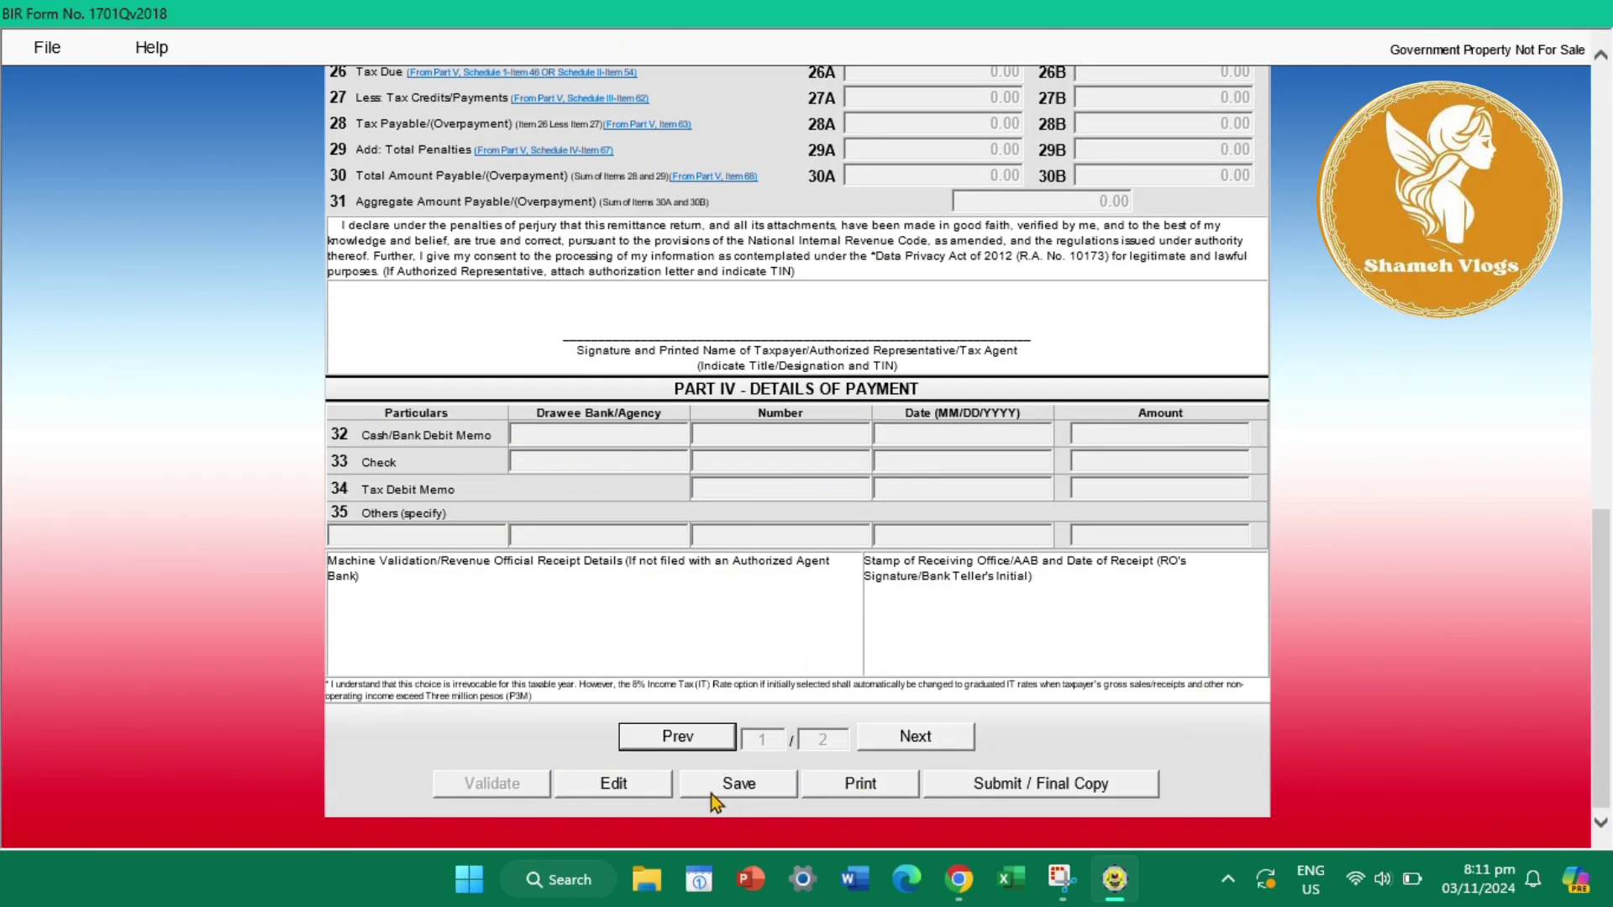
Submit the final copy online, accept the terms, and resend after the failure until it succeeds.
click(979, 793)
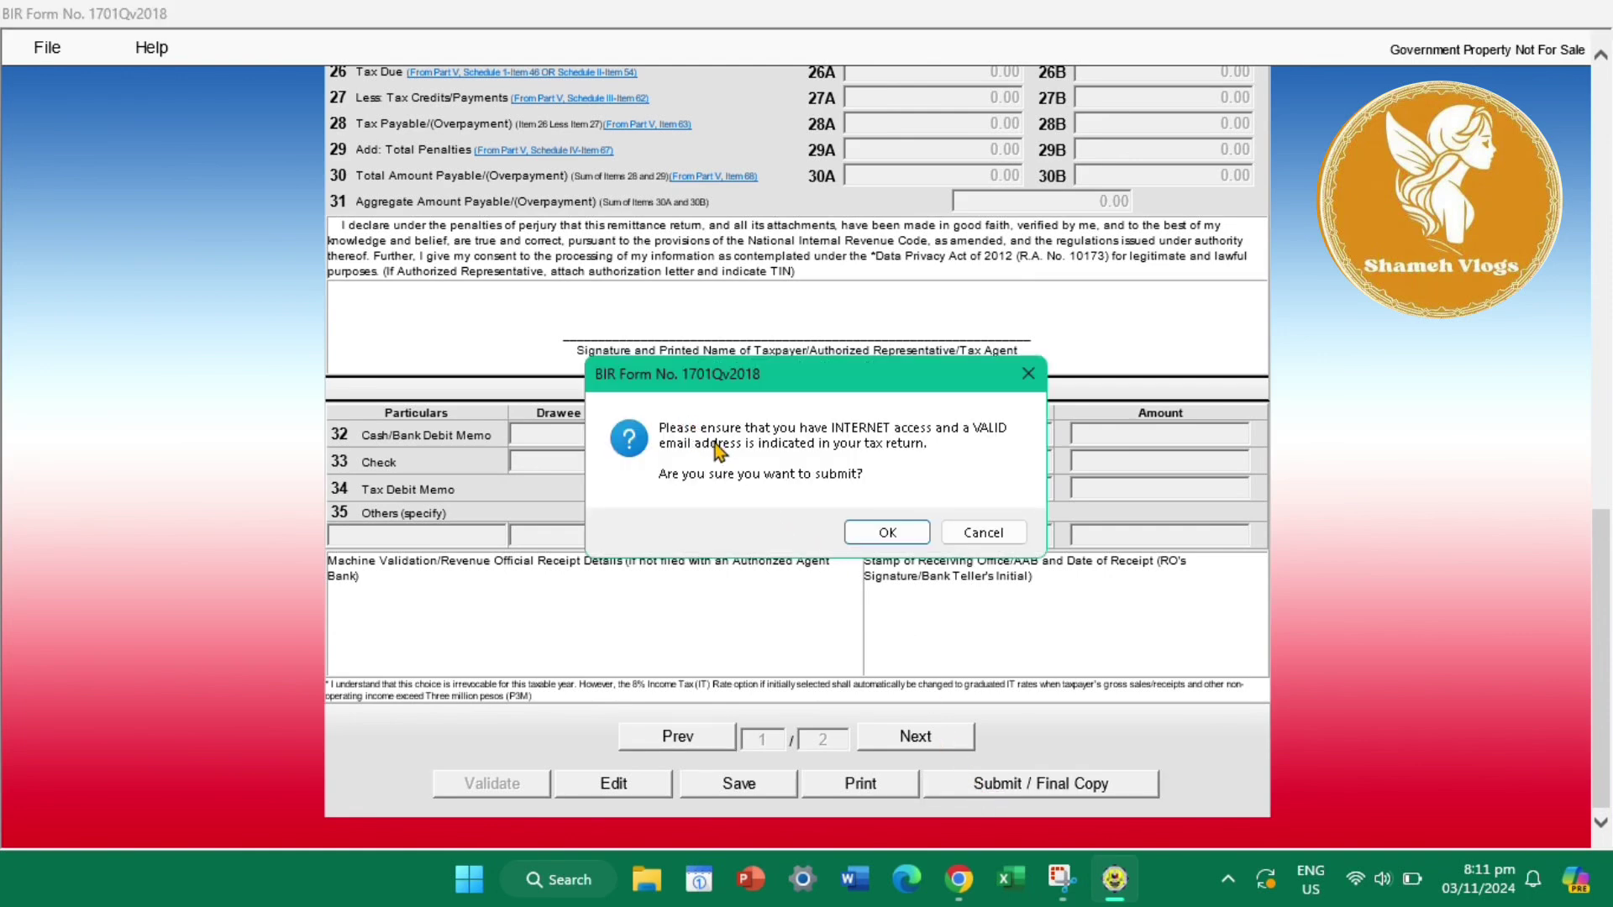
click(886, 530)
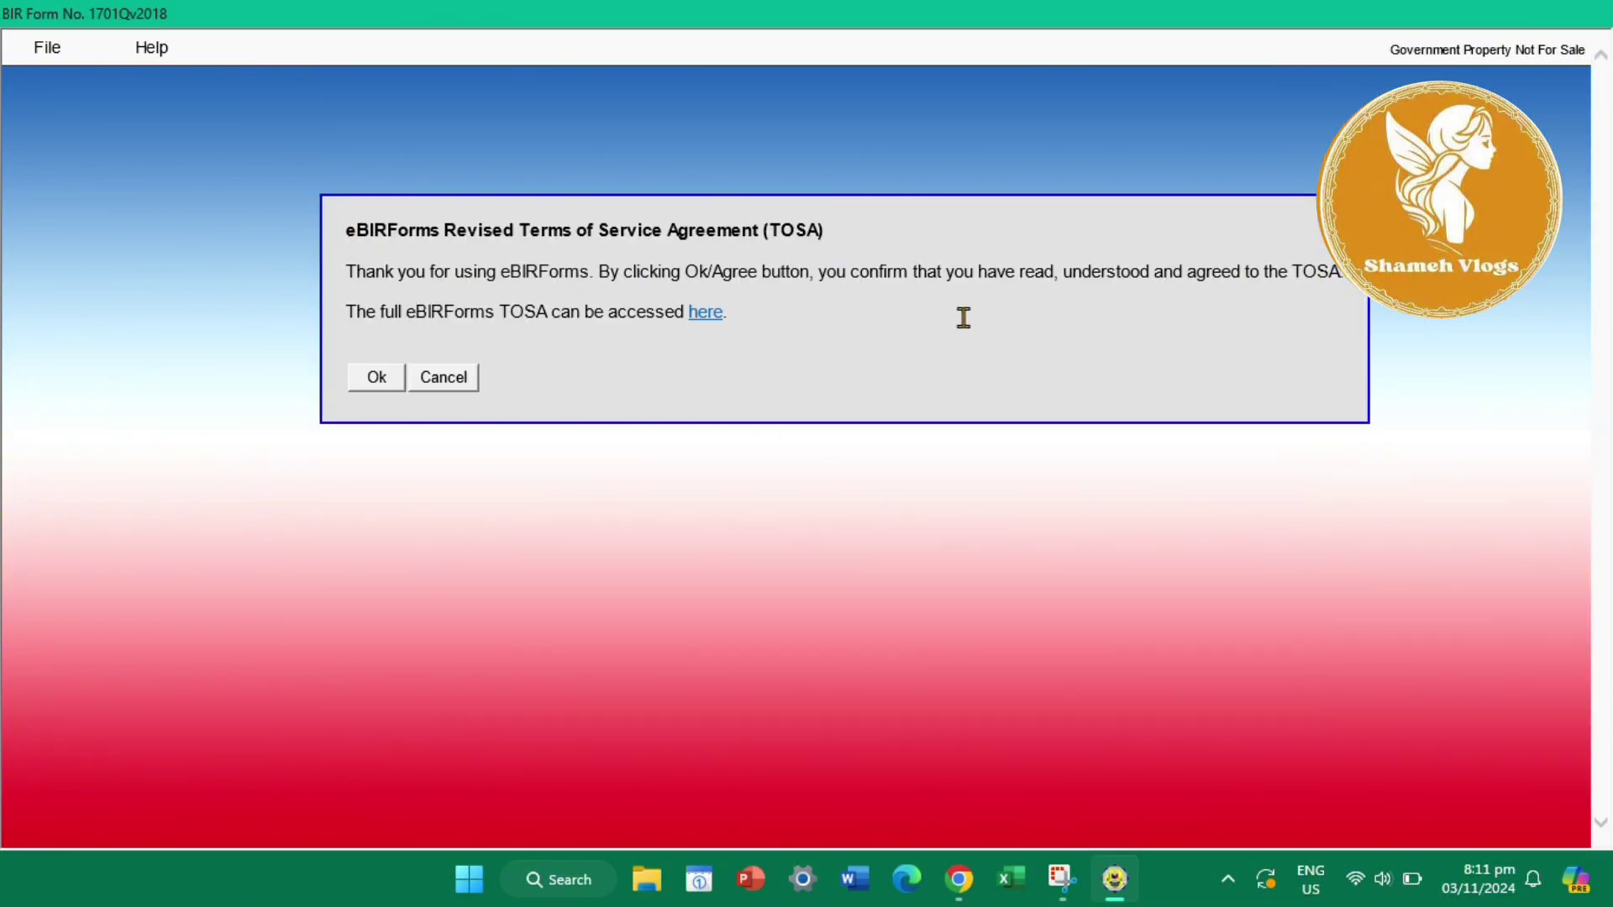
click(361, 384)
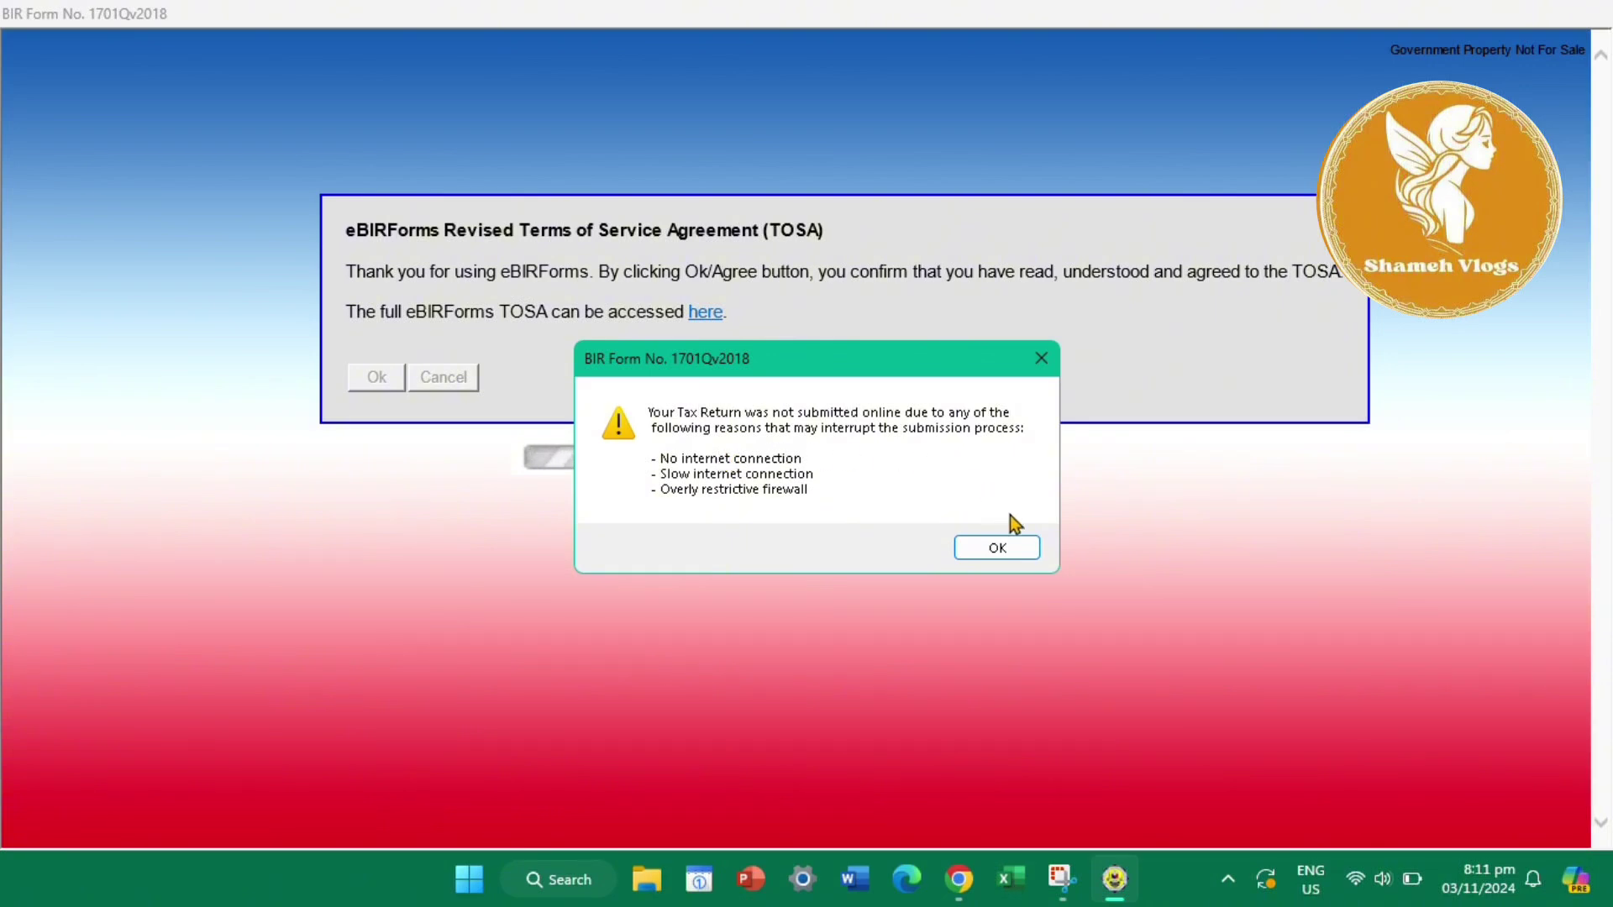
click(979, 547)
scroll(1100, 697, down, 15)
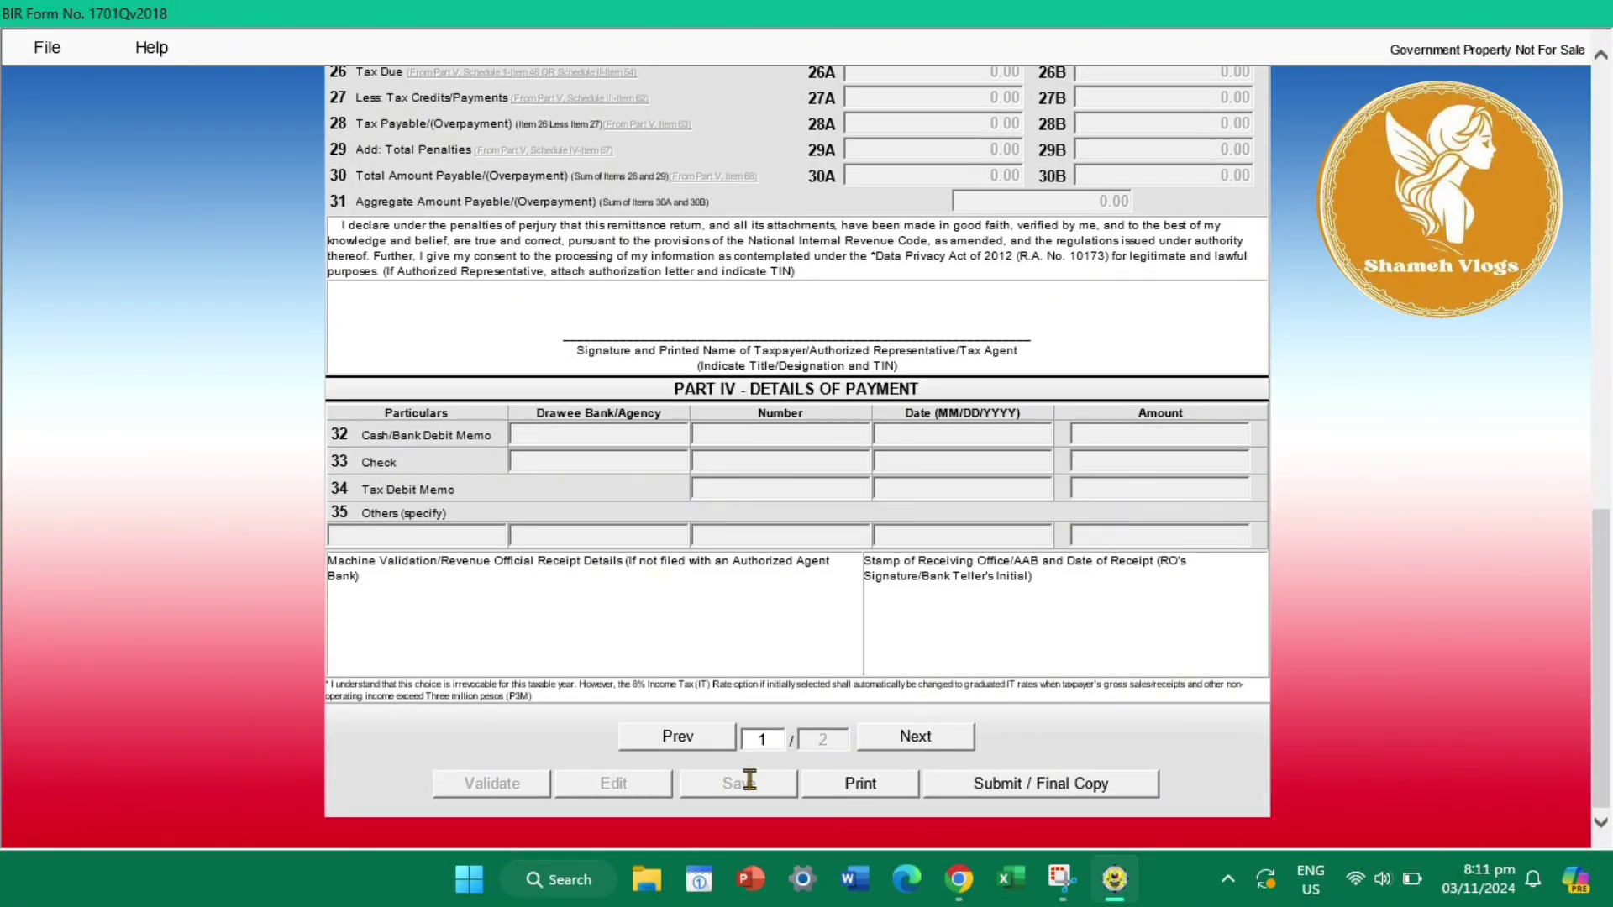
click(1041, 788)
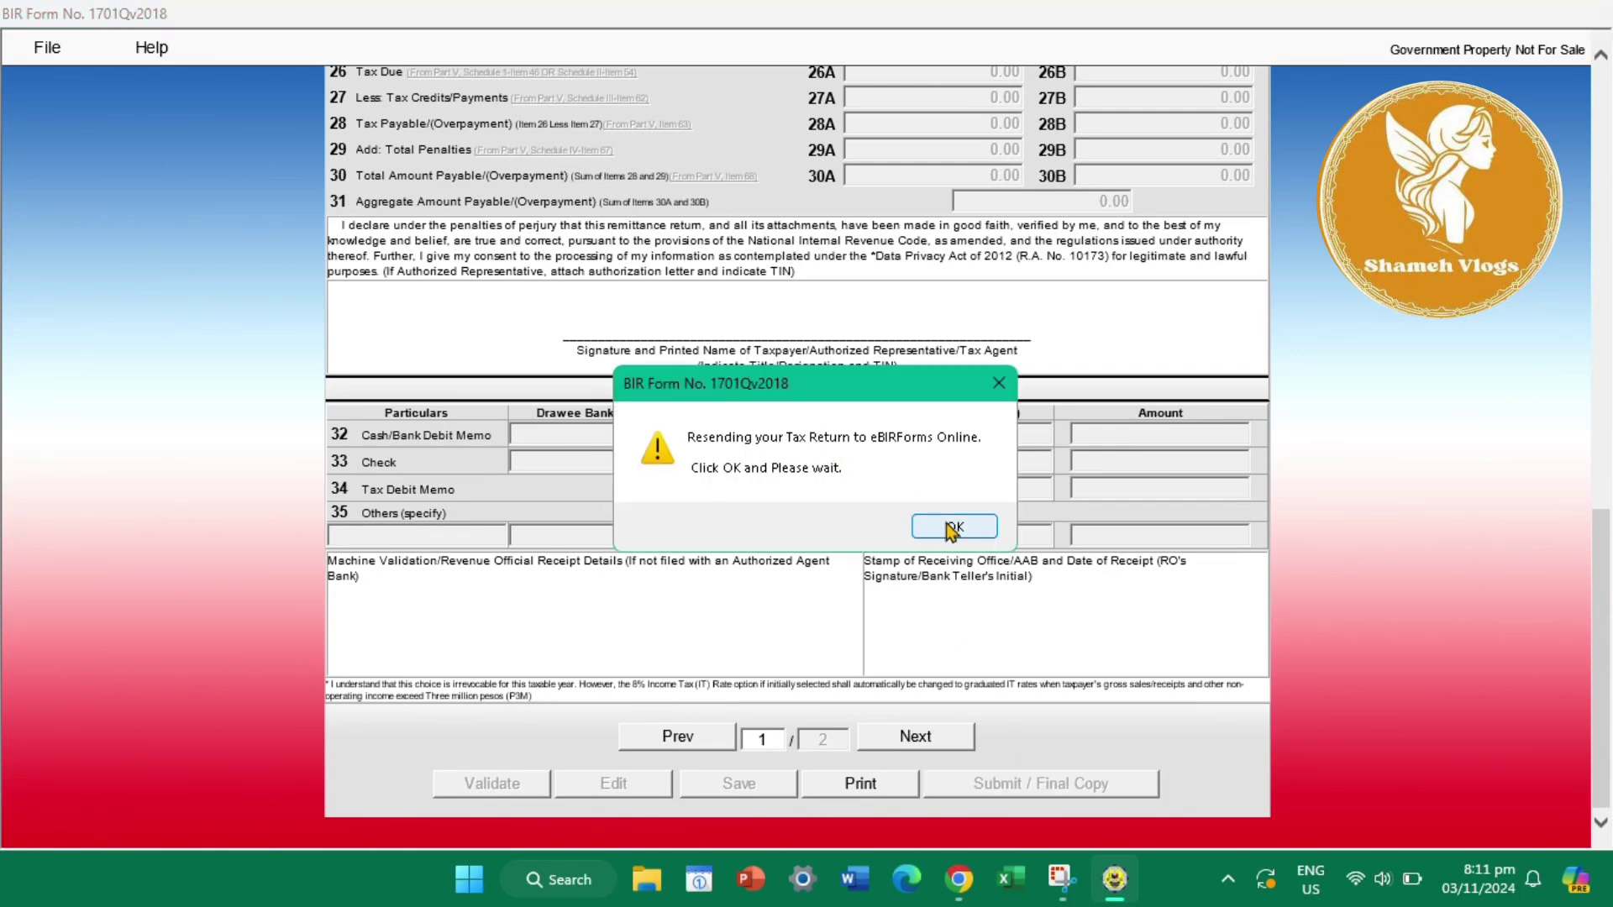
click(924, 525)
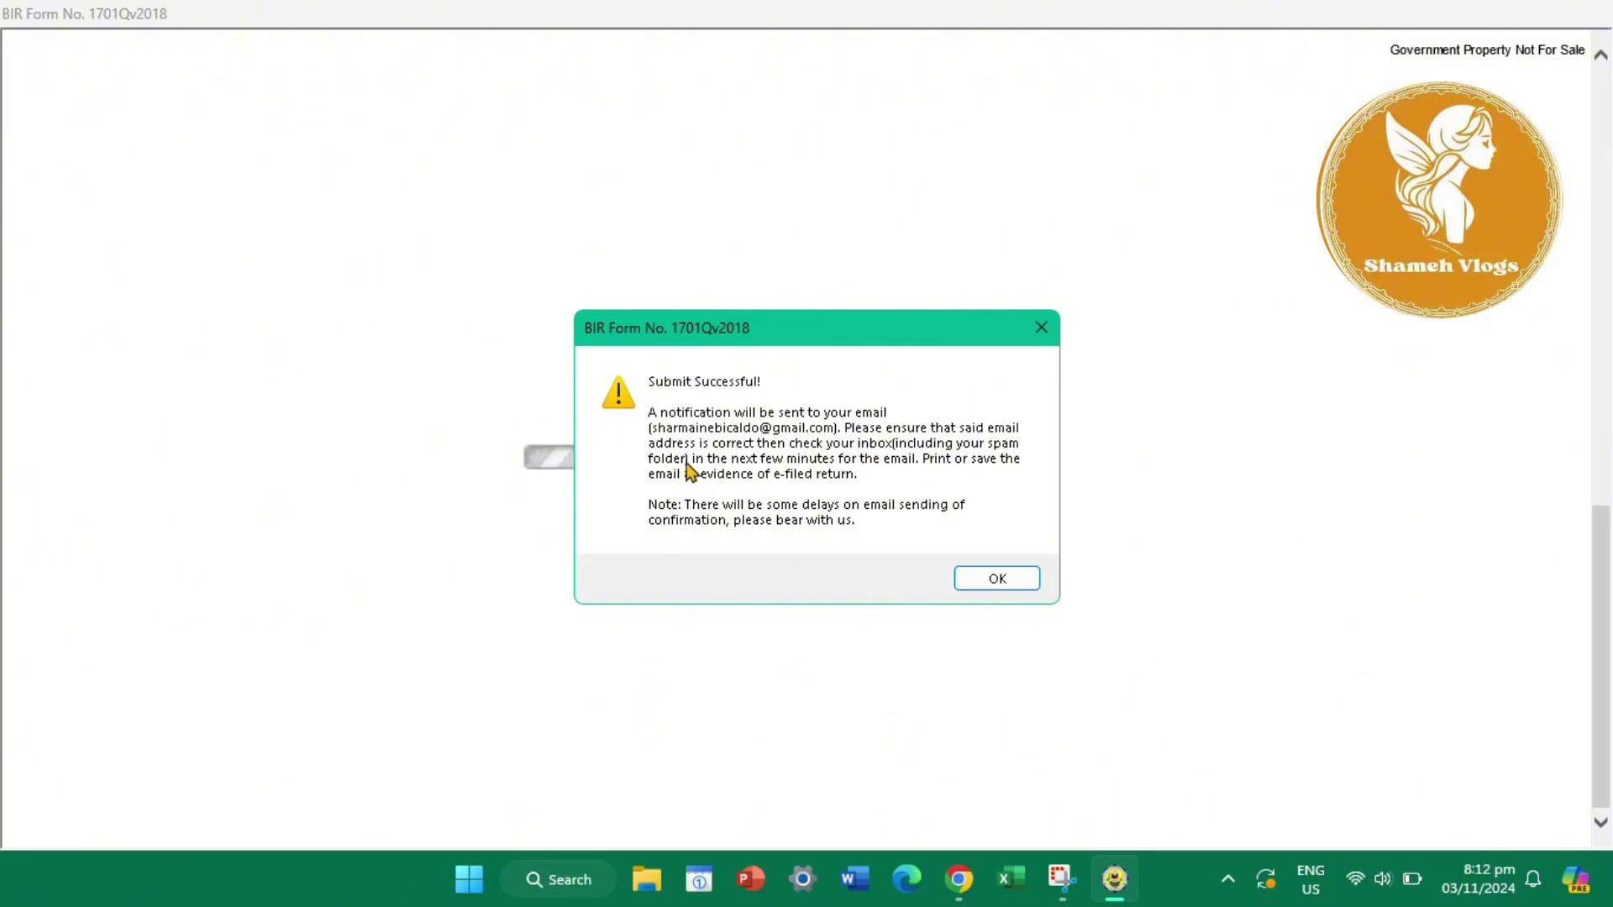
Dismiss the success message, pass through Print Preview, and reopen the saved 2024-Q3 return.
click(997, 578)
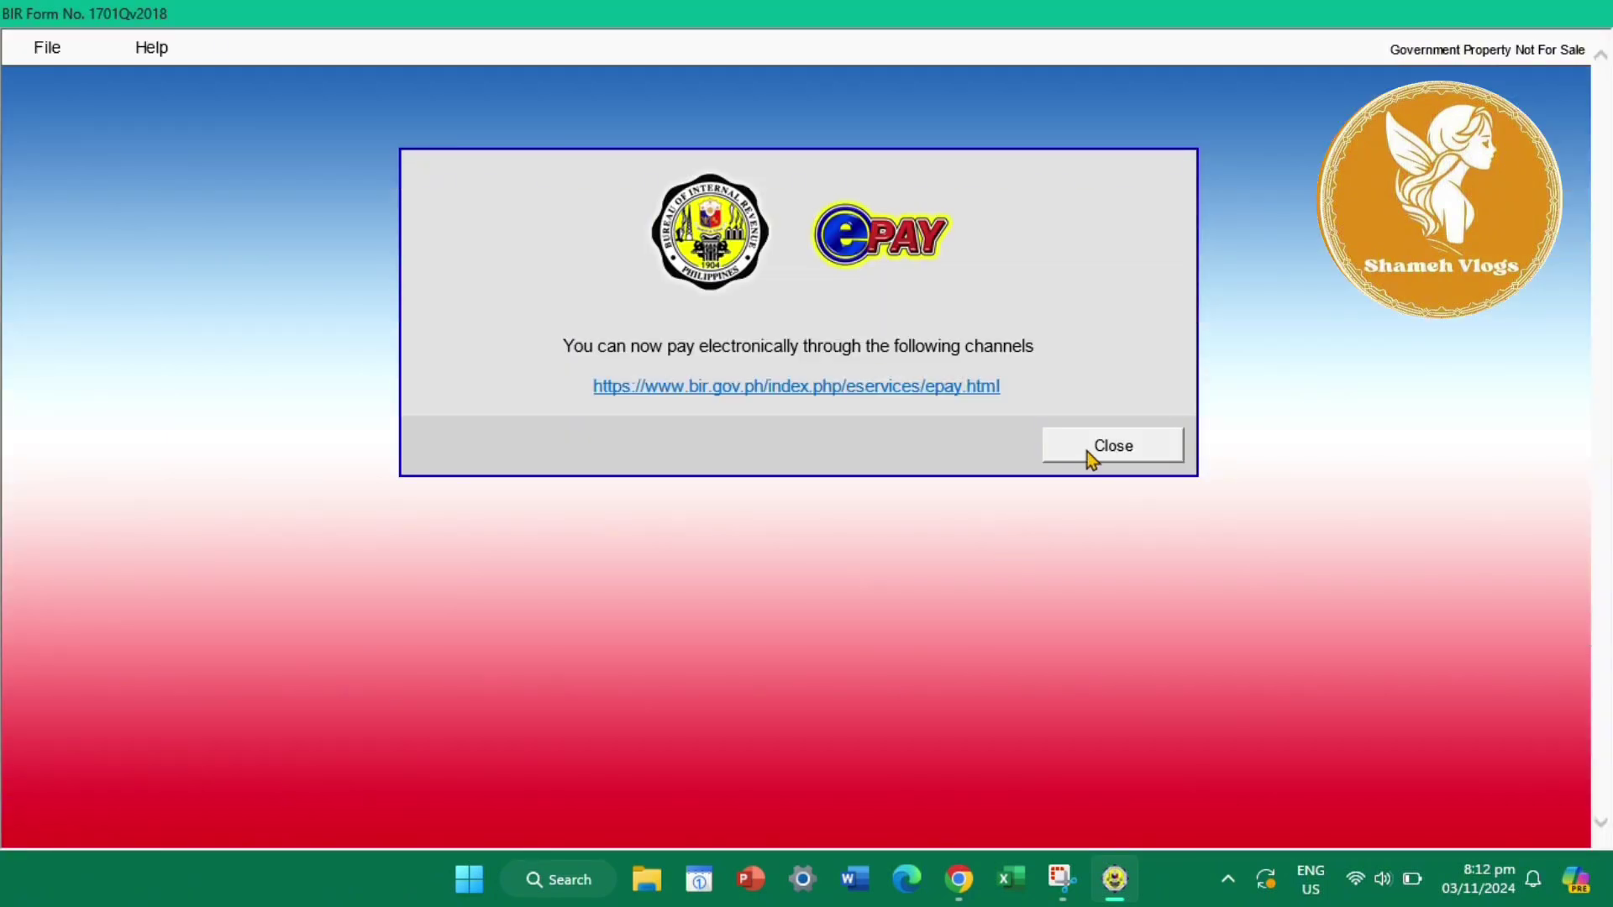
click(42, 48)
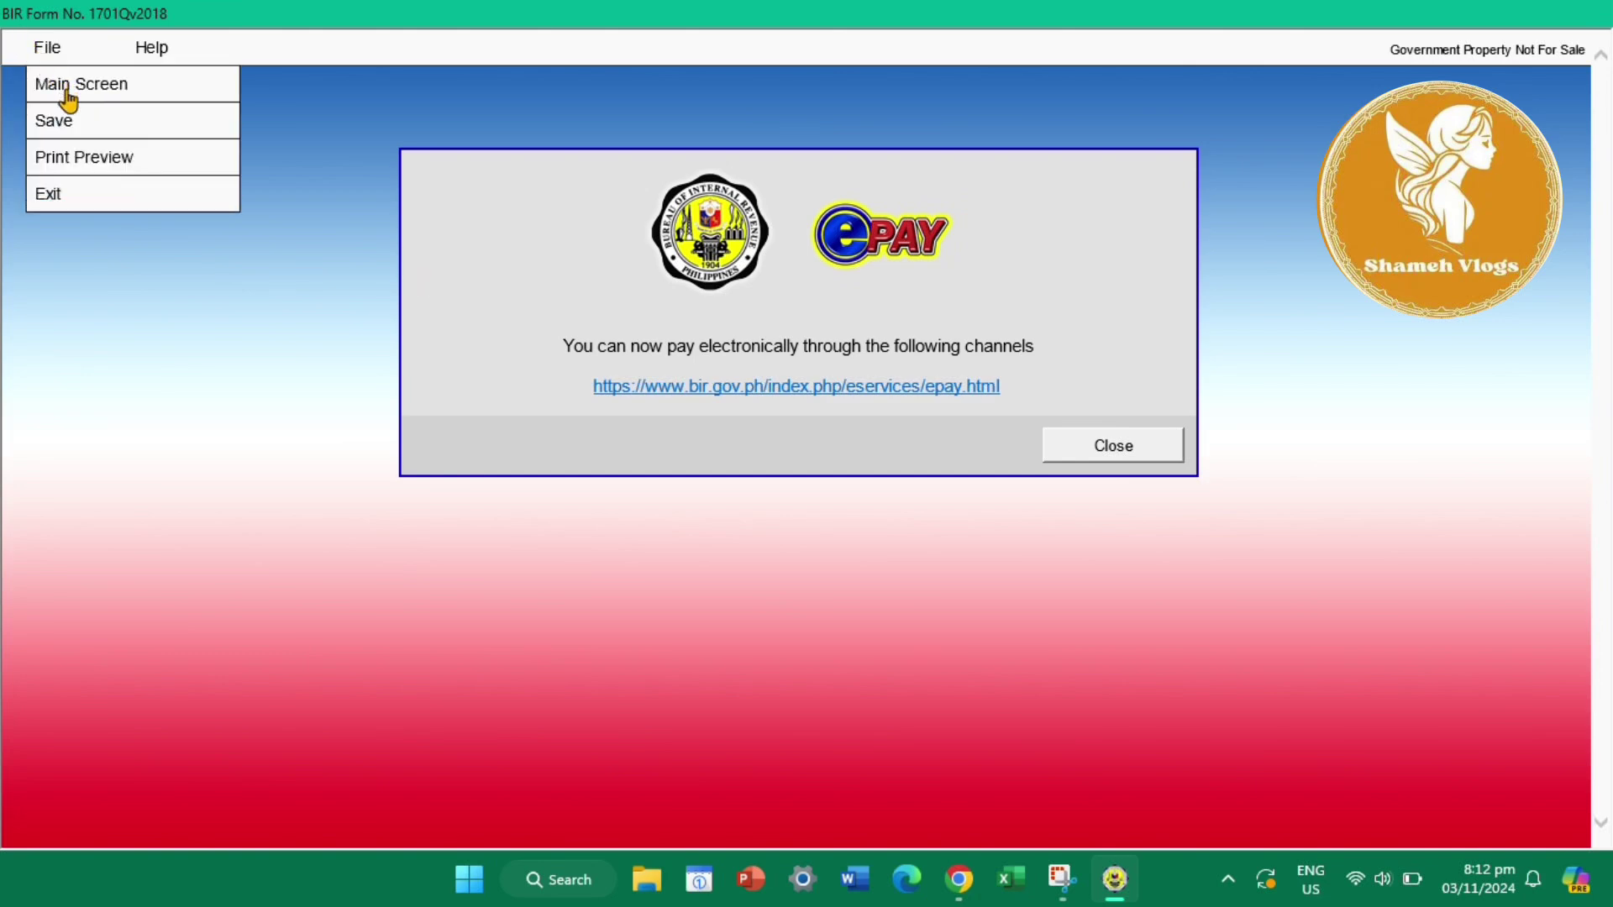
click(70, 159)
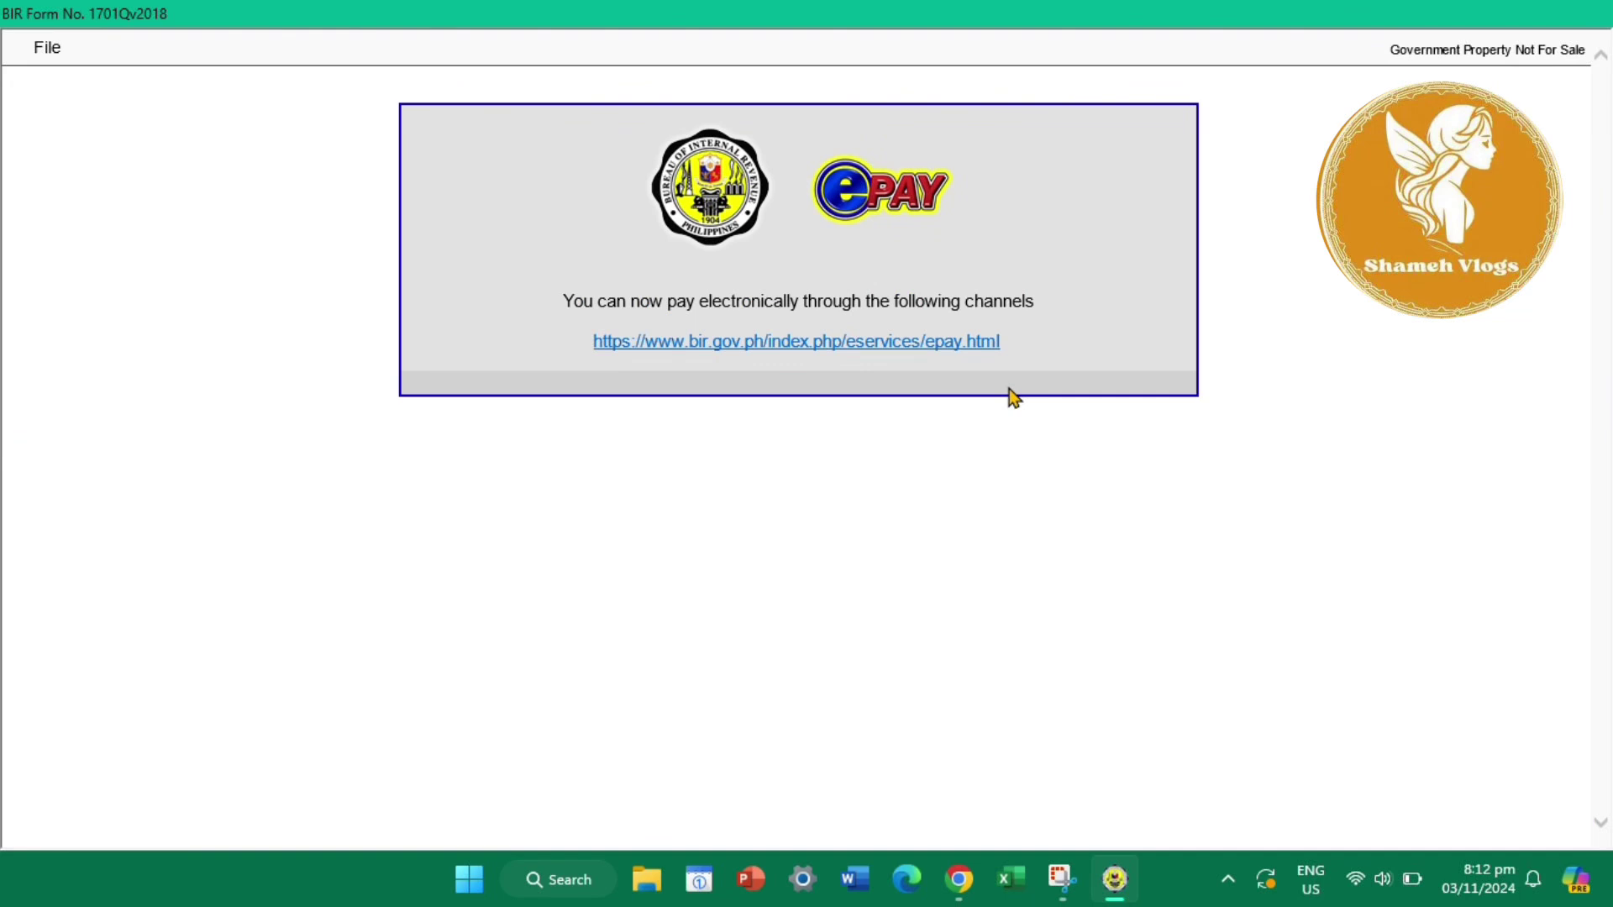
click(45, 50)
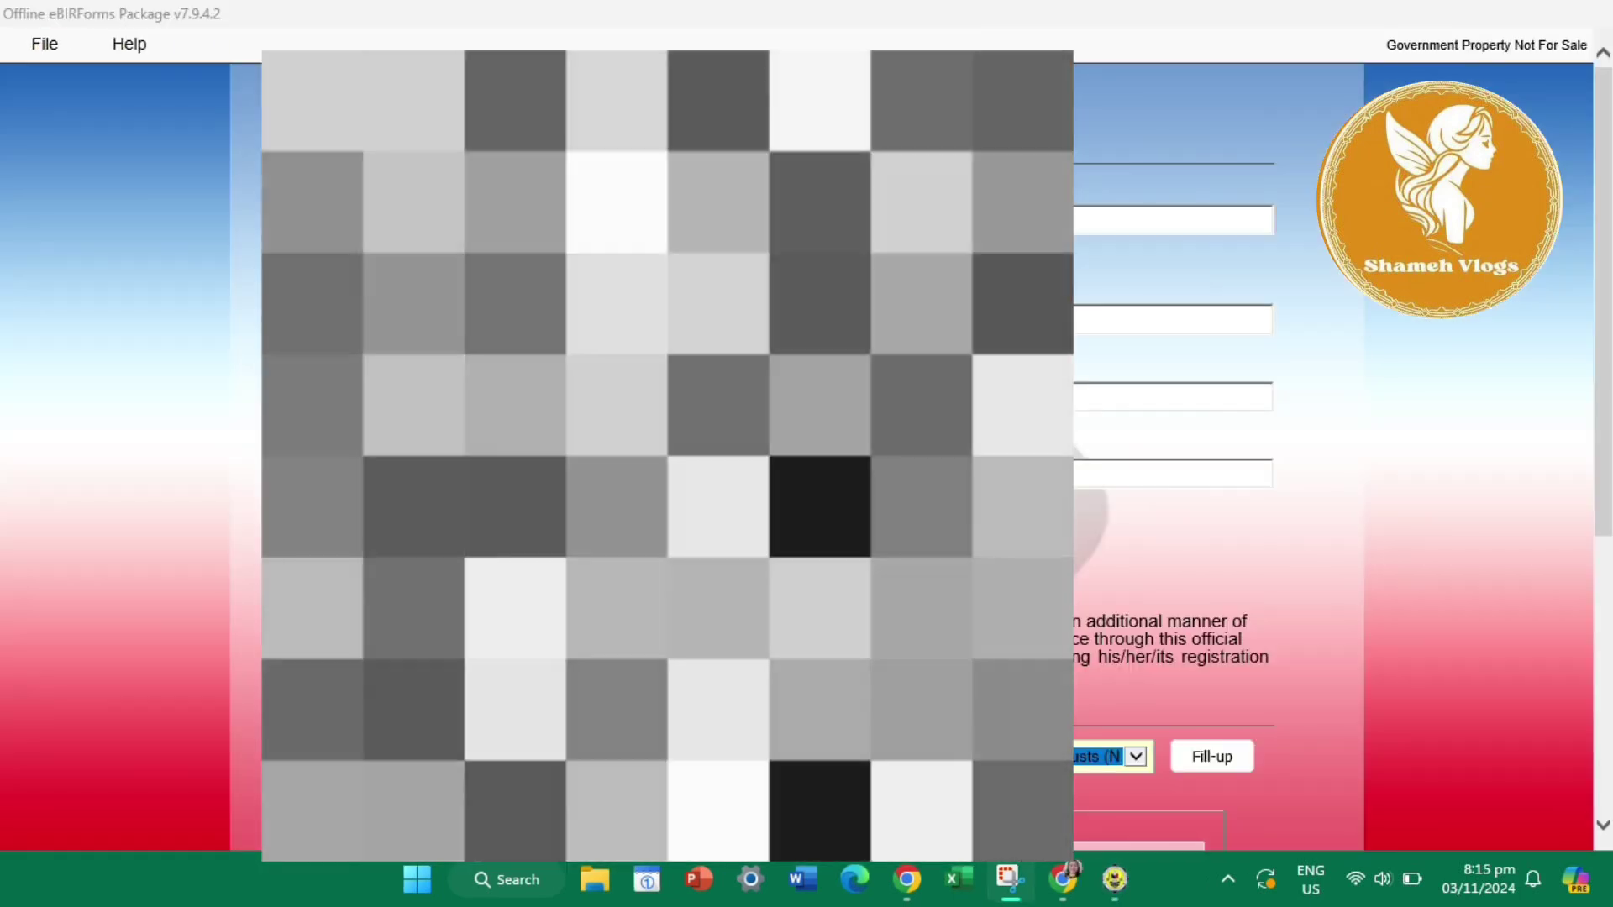
scroll(874, 540, down, 5)
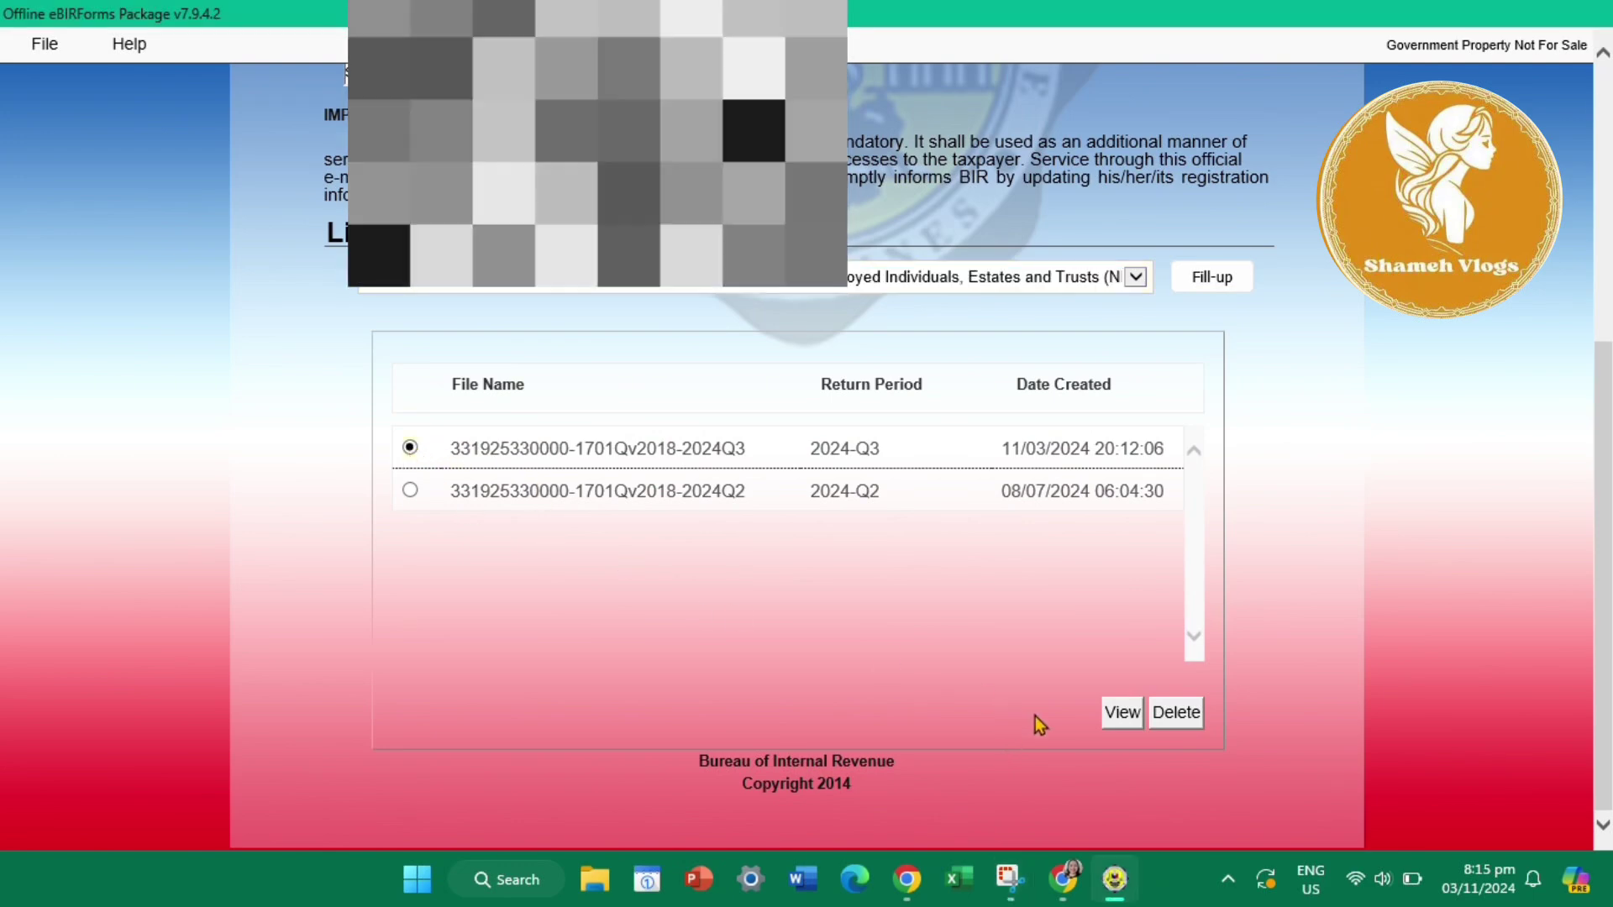
click(1122, 719)
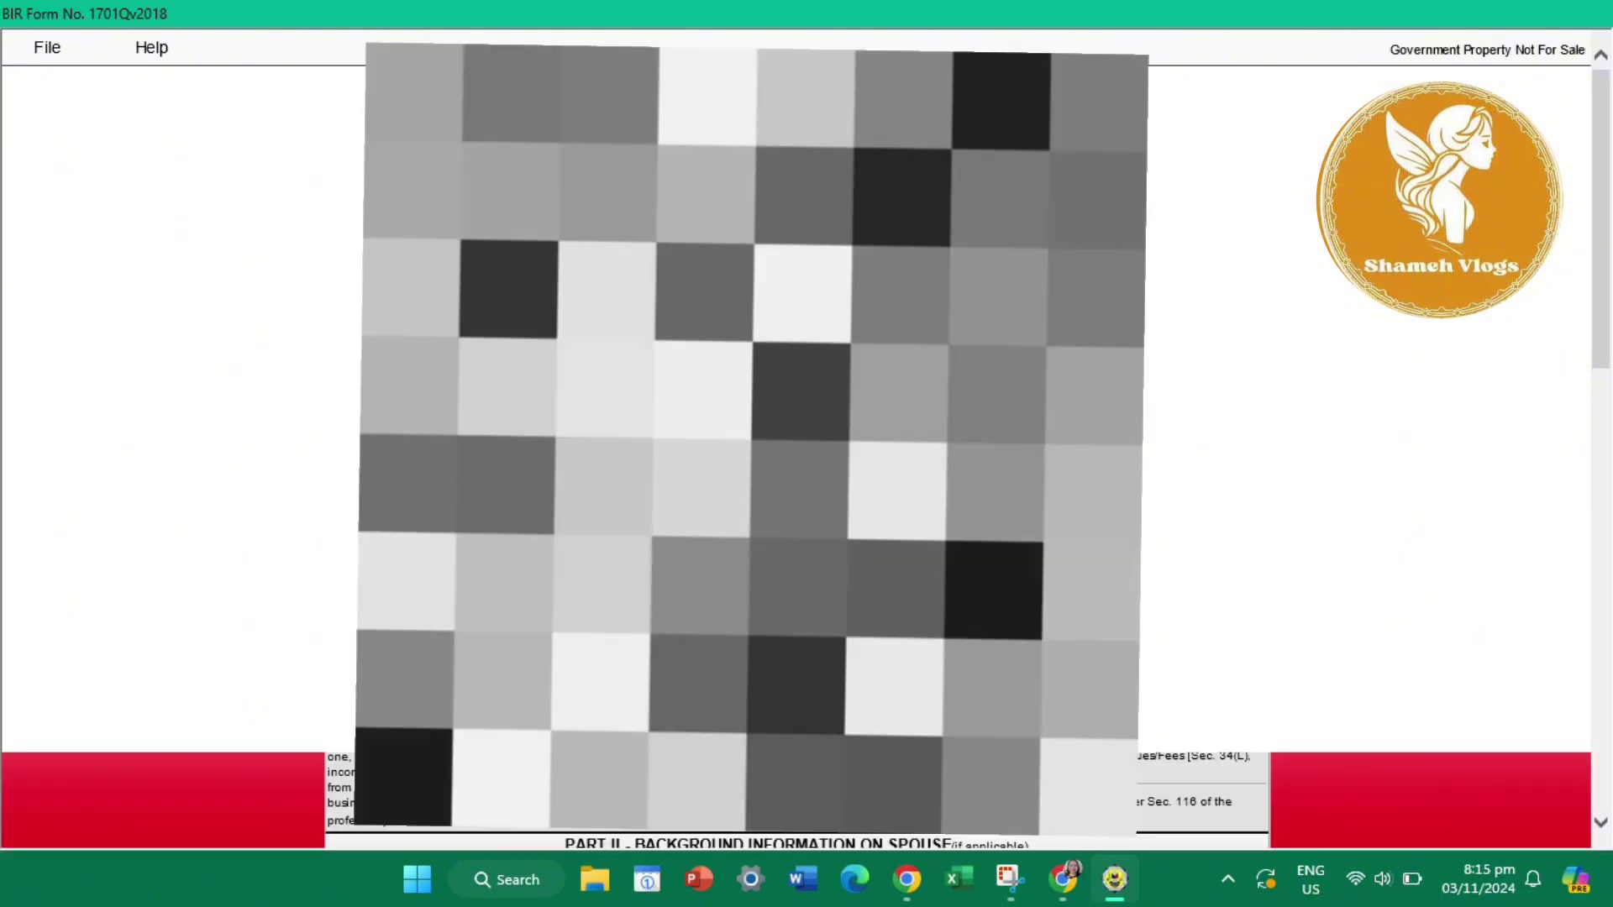
scroll(798, 454, down, 7)
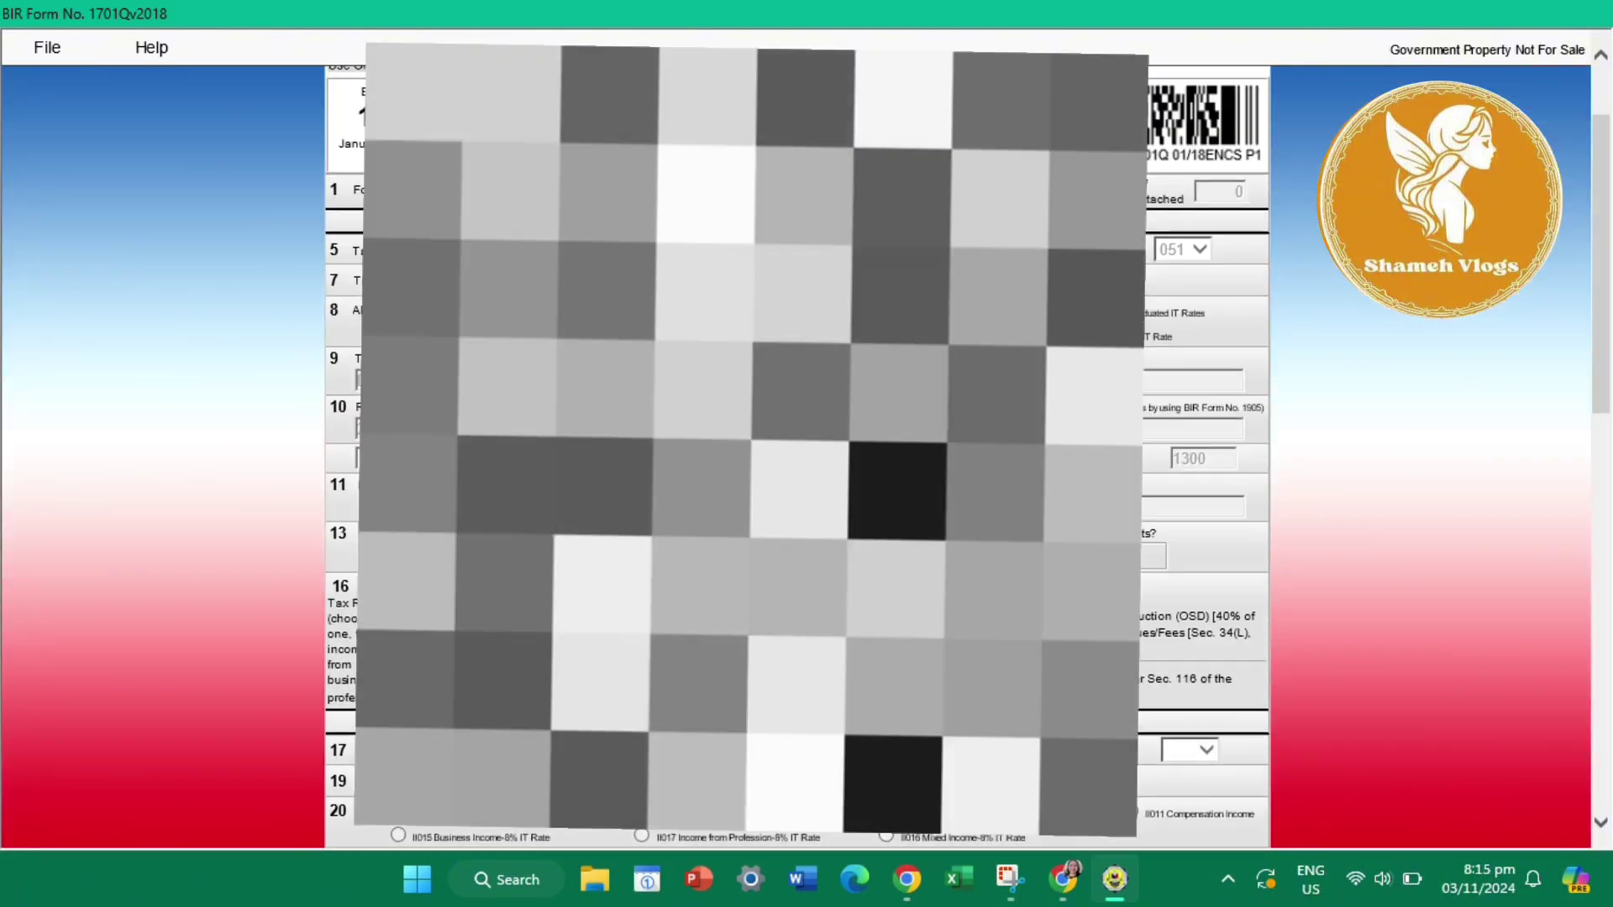
scroll(798, 453, down, 7)
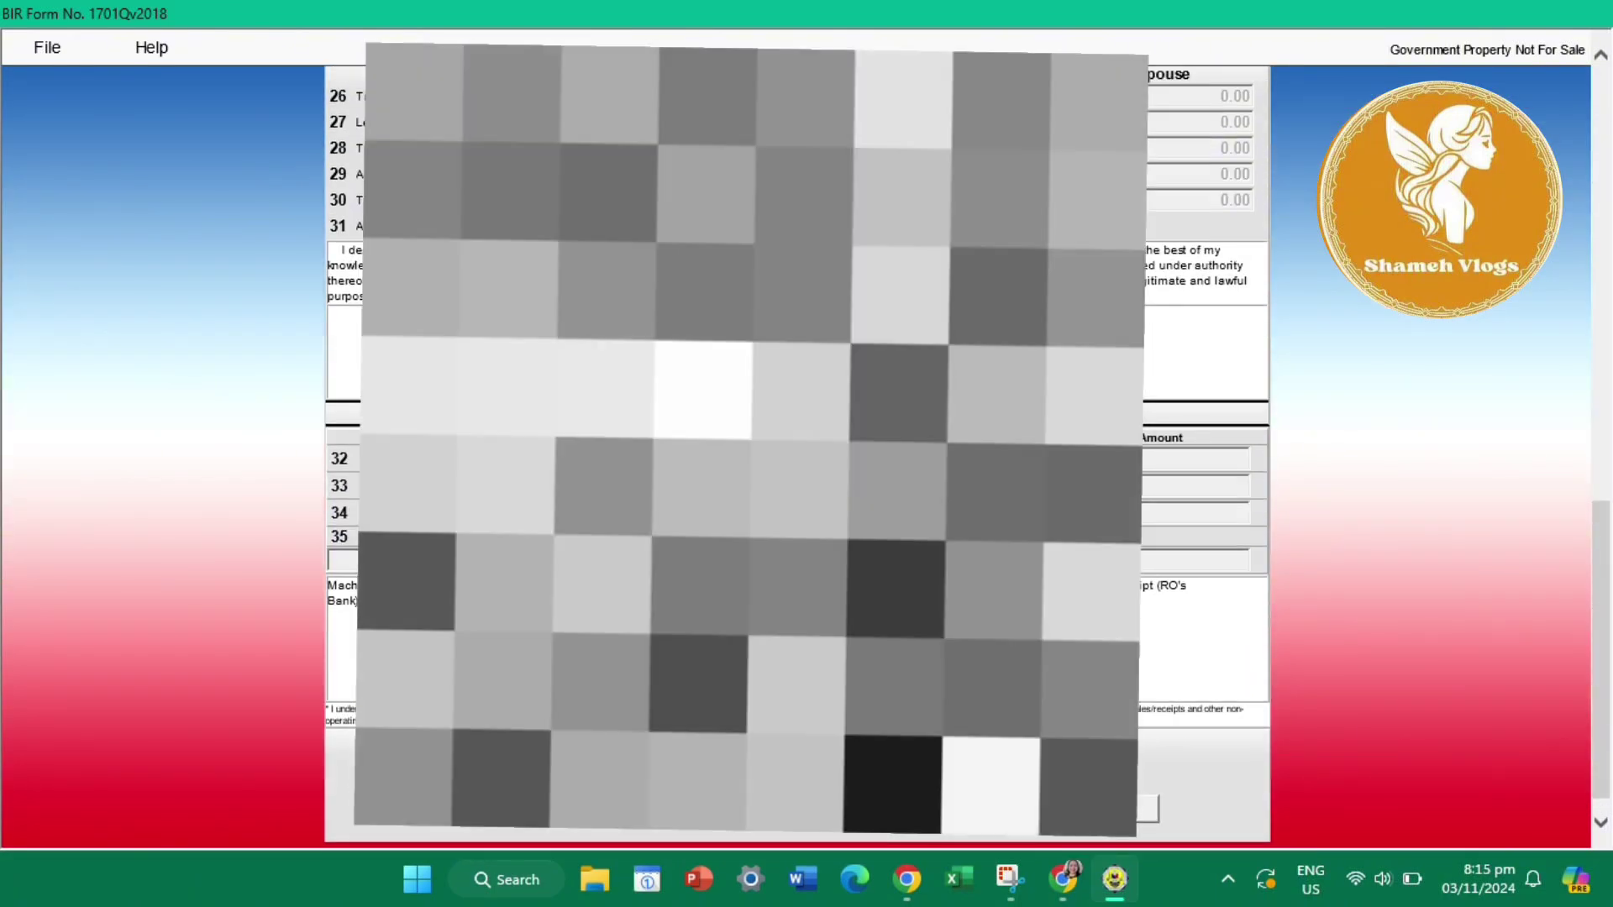
scroll(798, 454, up, 14)
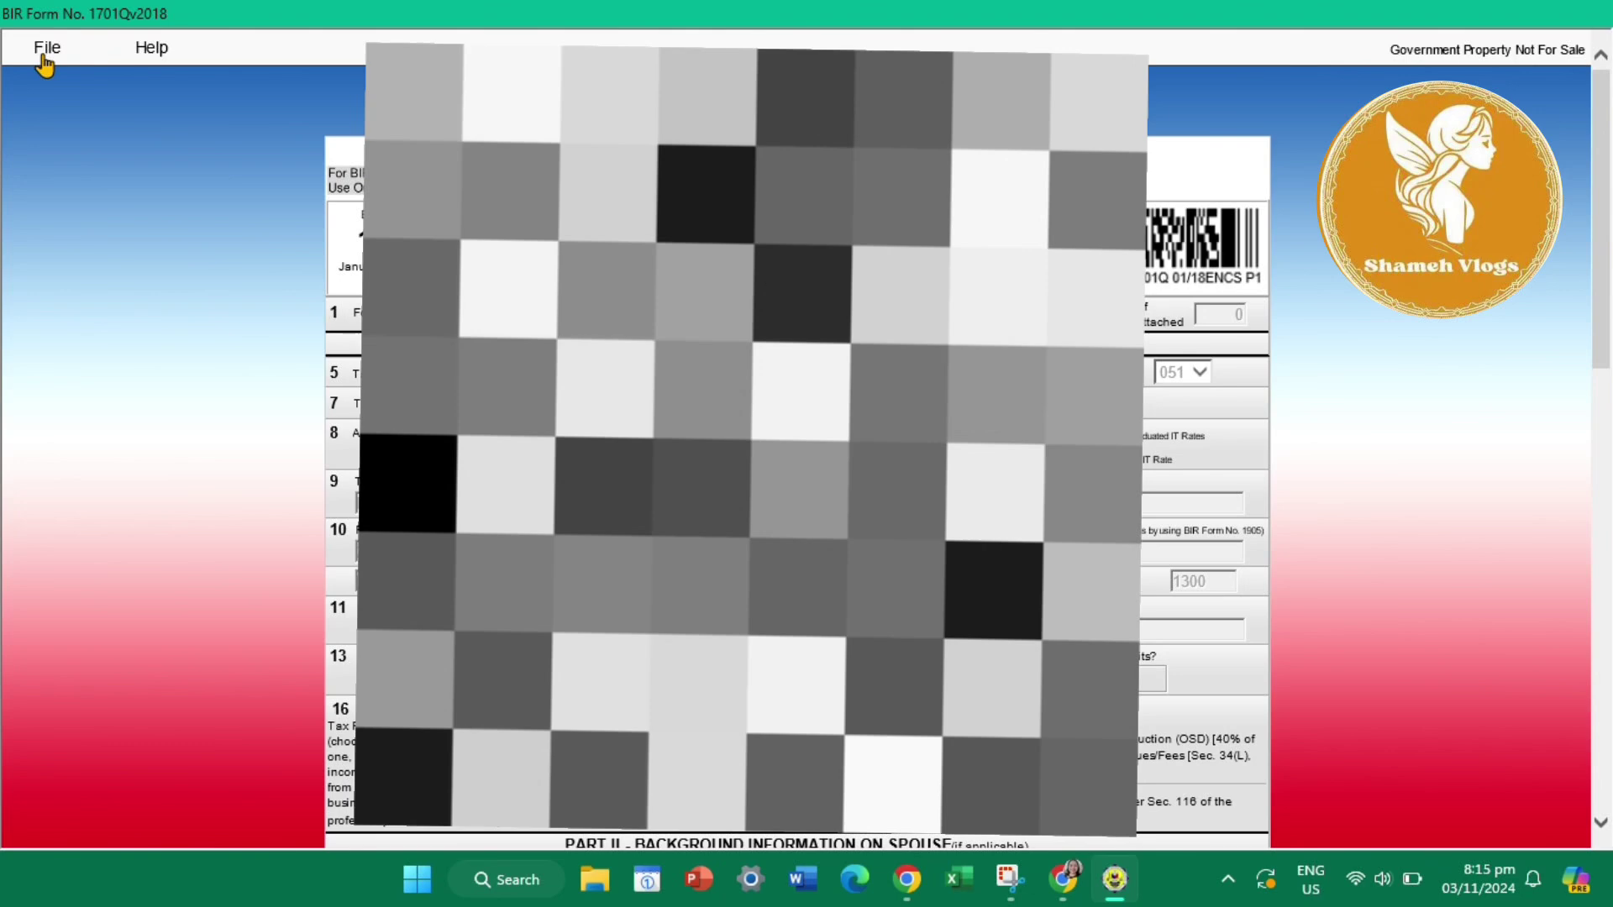
click(49, 47)
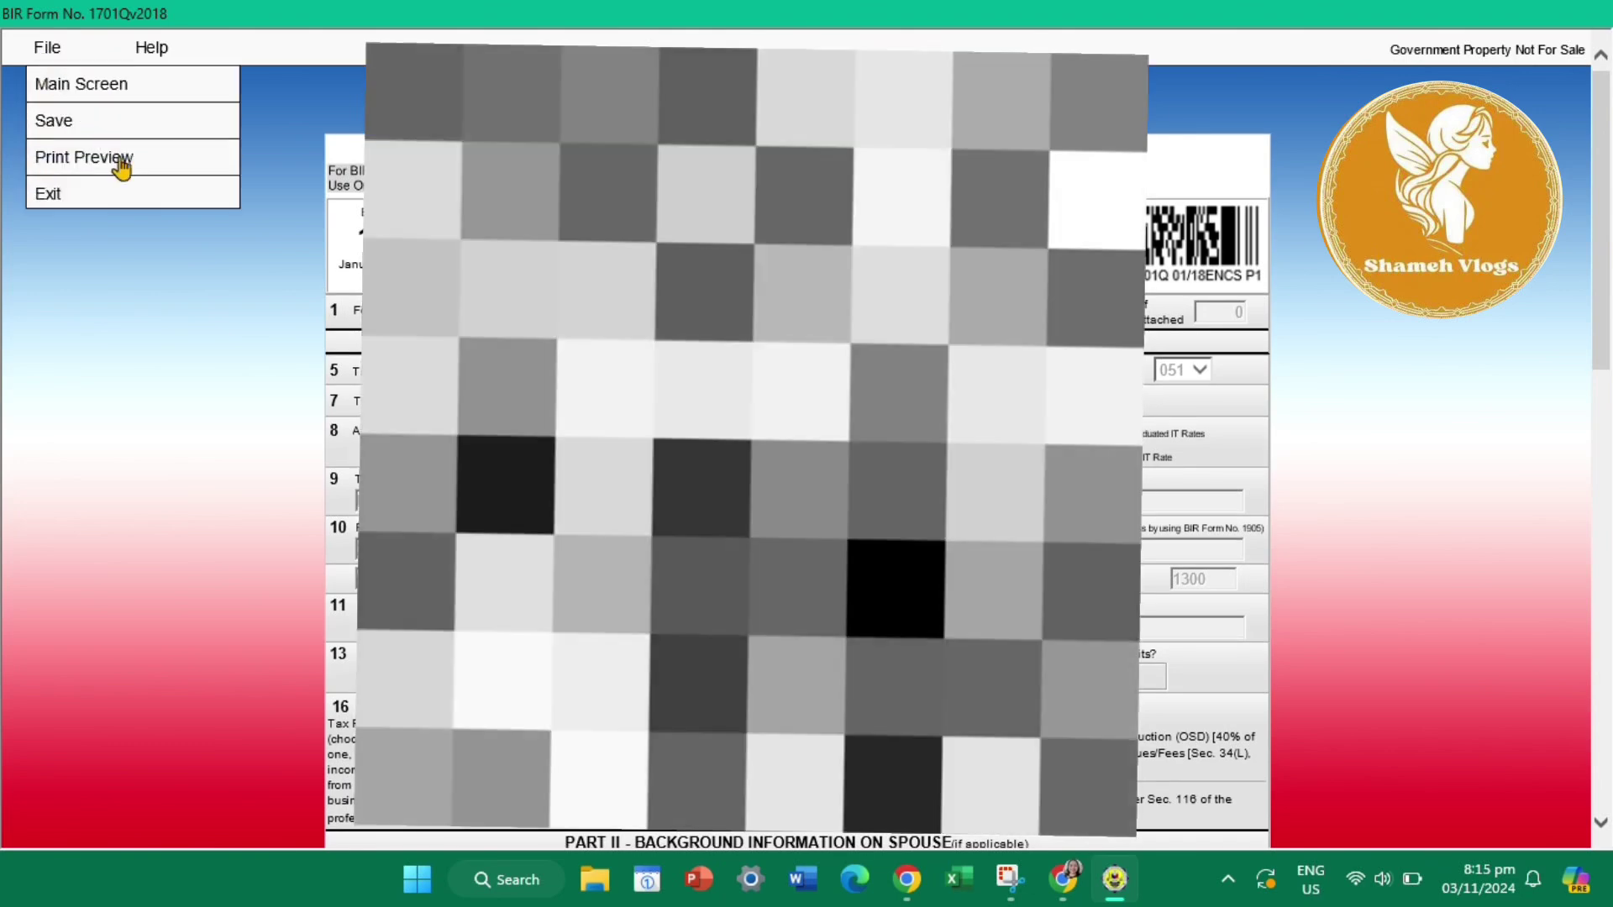
click(130, 194)
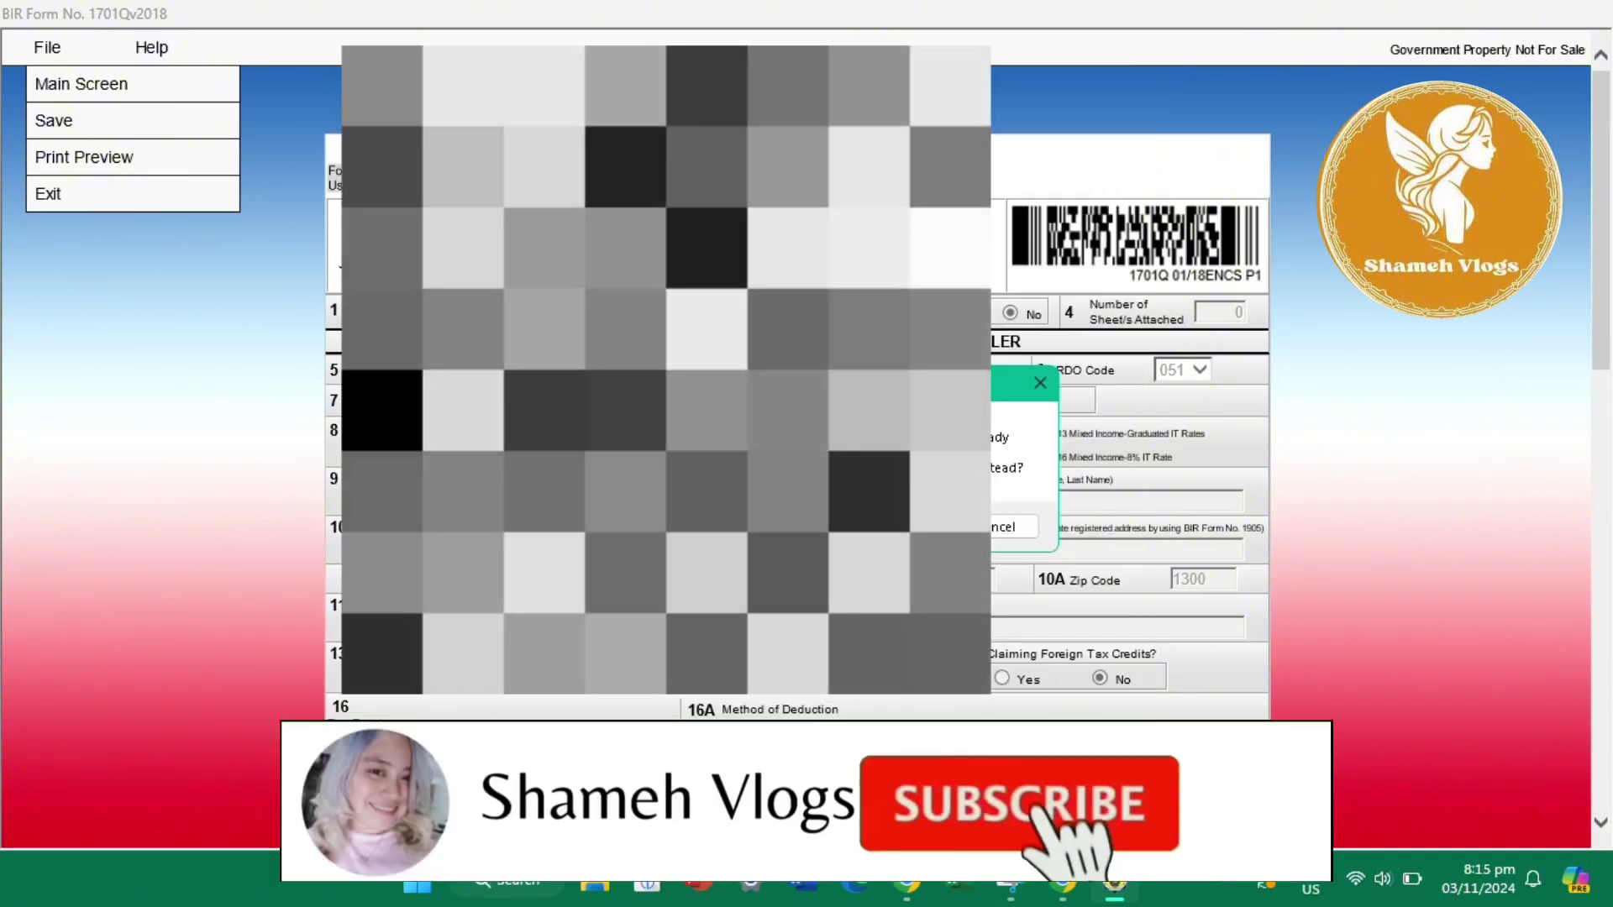
key(Escape)
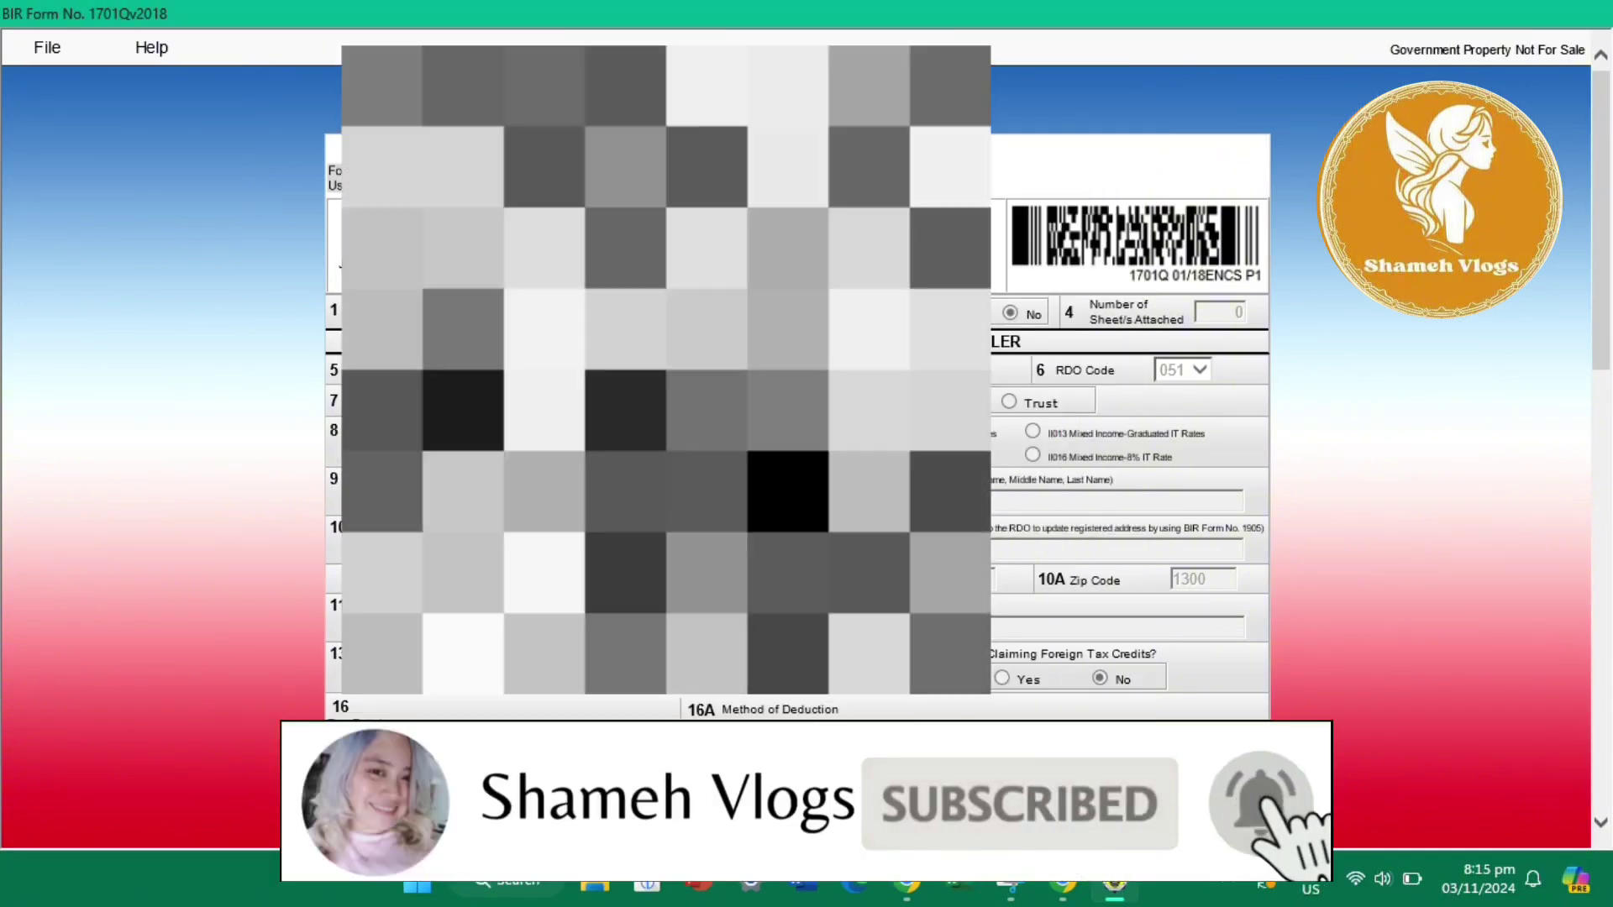